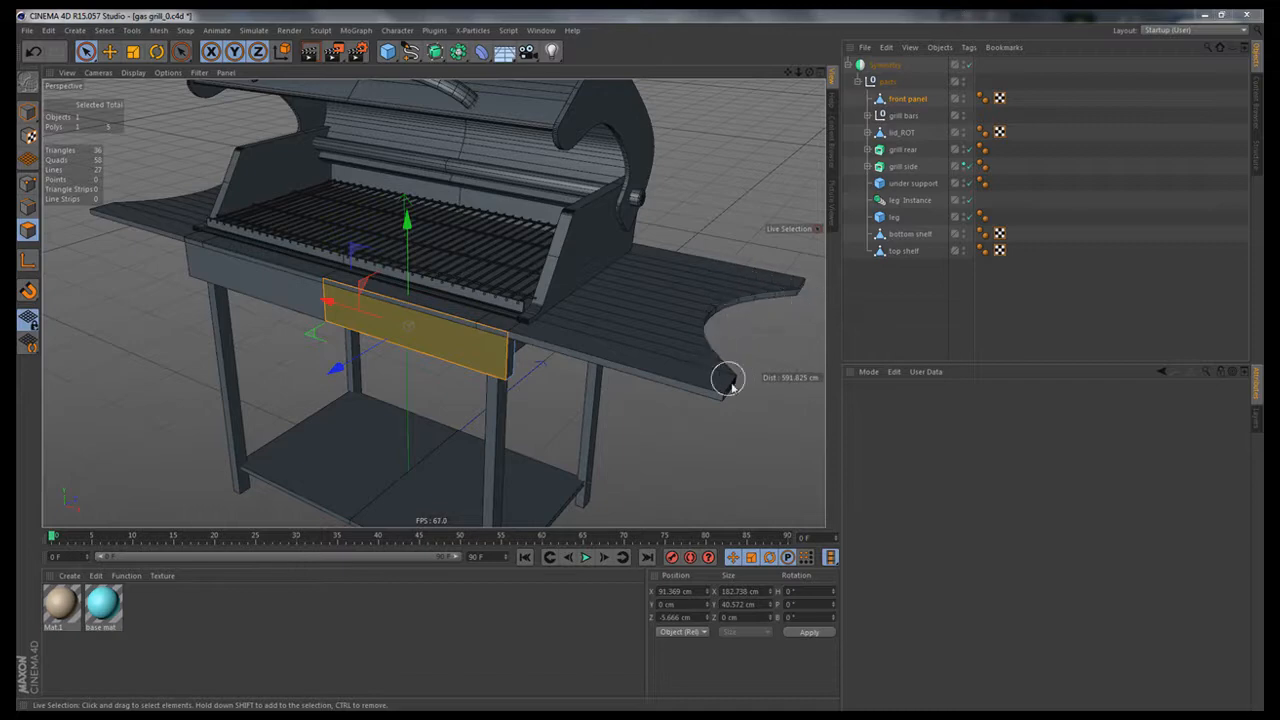
Step: Split the narrow end polygon of the front panel into a separate object
{"action": "left_click_drag", "start_coordinate": [677, 309], "coordinate": [566, 274], "text": "alt"}
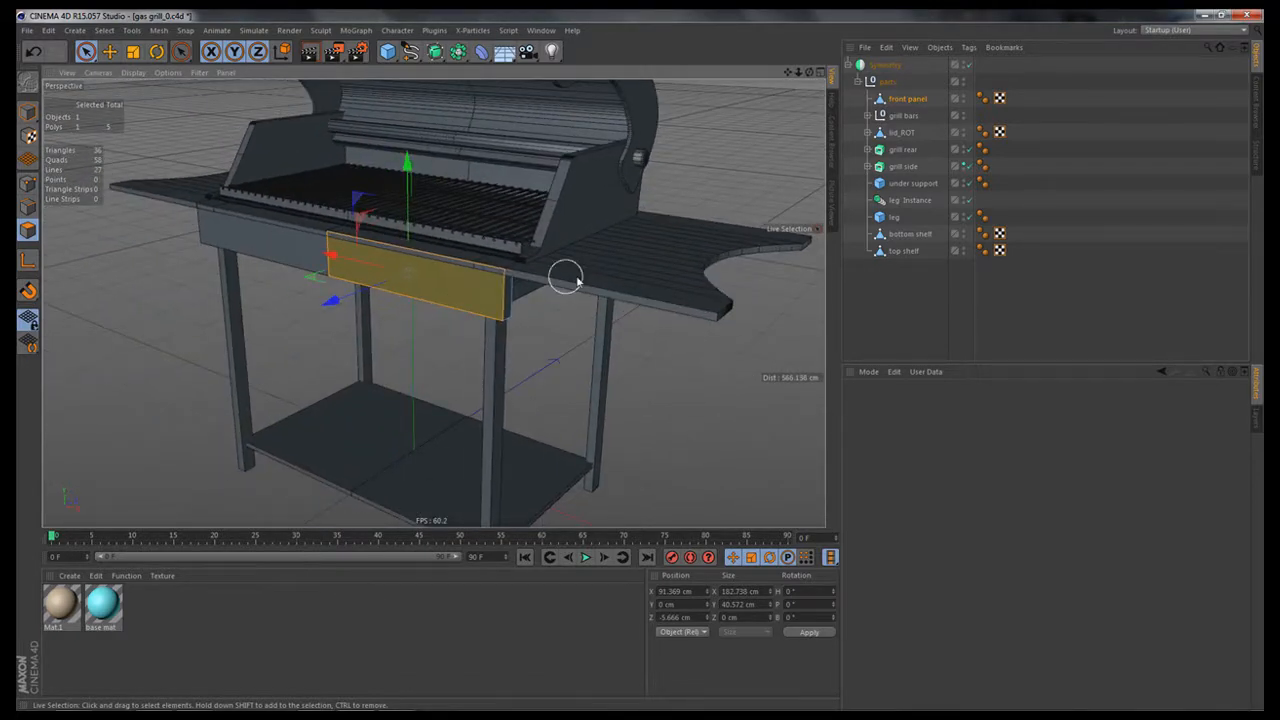
{"action": "right_click_drag", "start_coordinate": [569, 266], "coordinate": [411, 314], "text": "alt"}
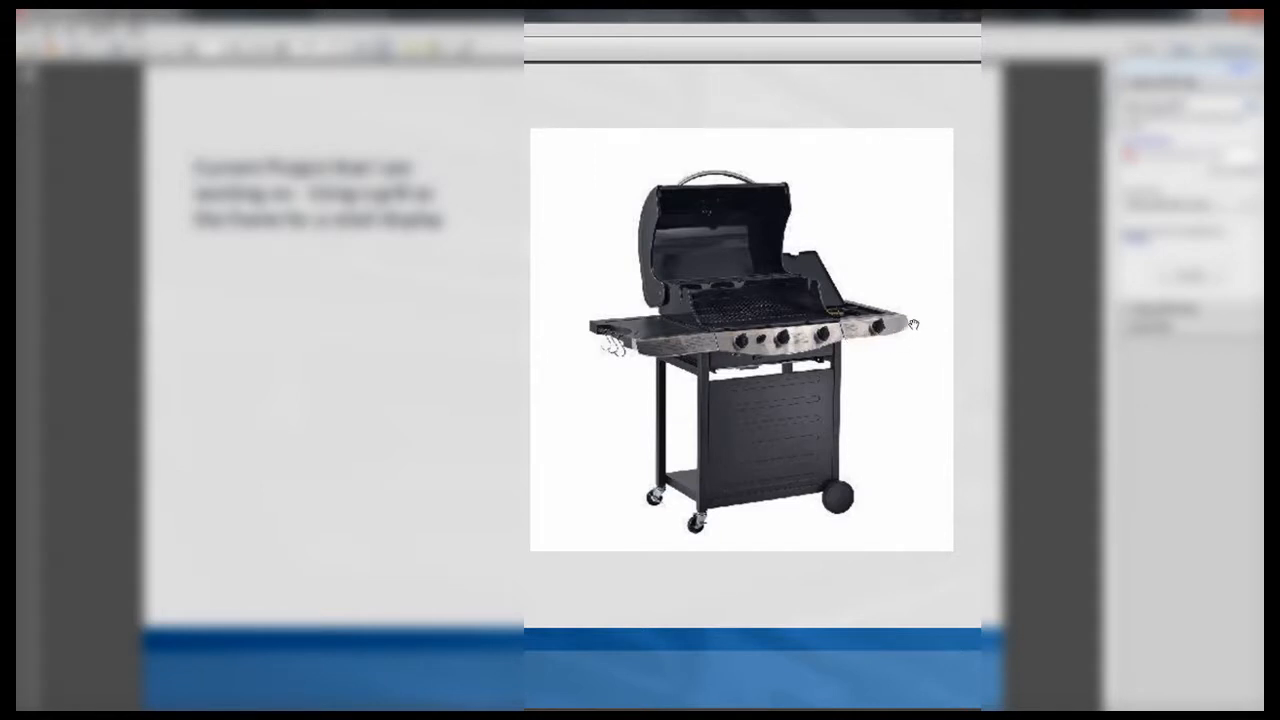
{"action": "key", "text": "alt+Tab"}
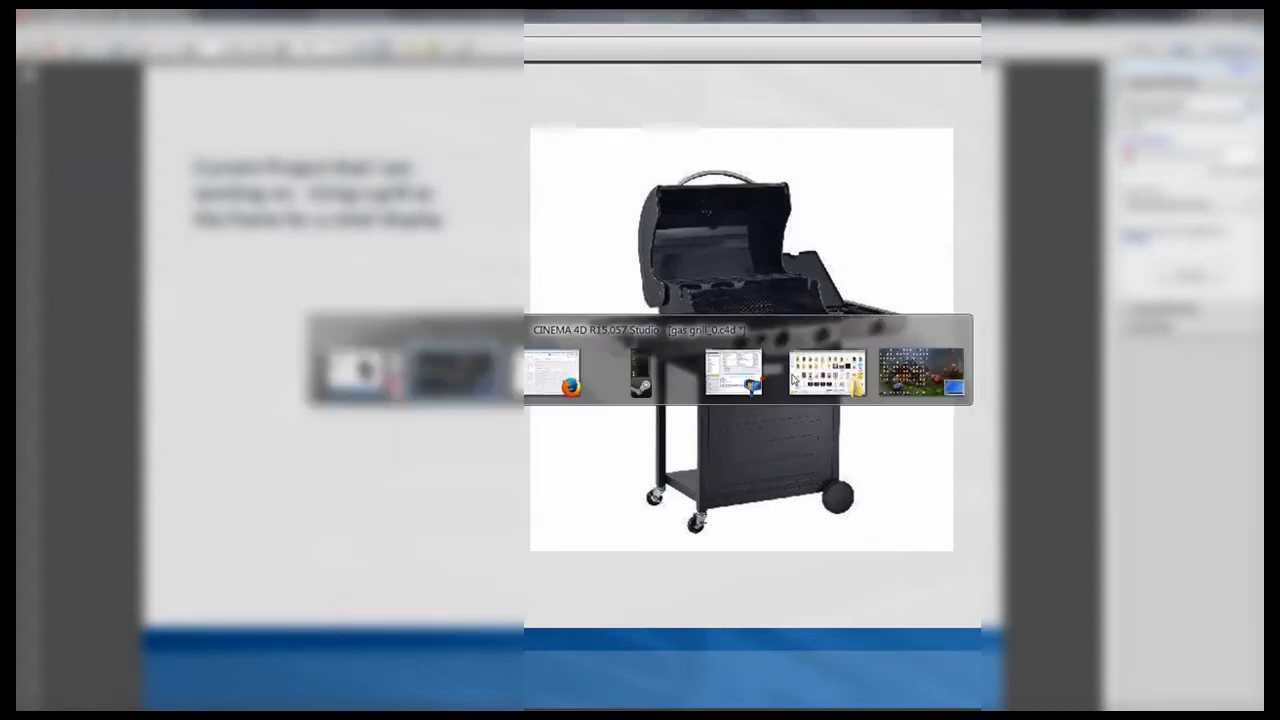
{"action": "left_click", "coordinate": [521, 316]}
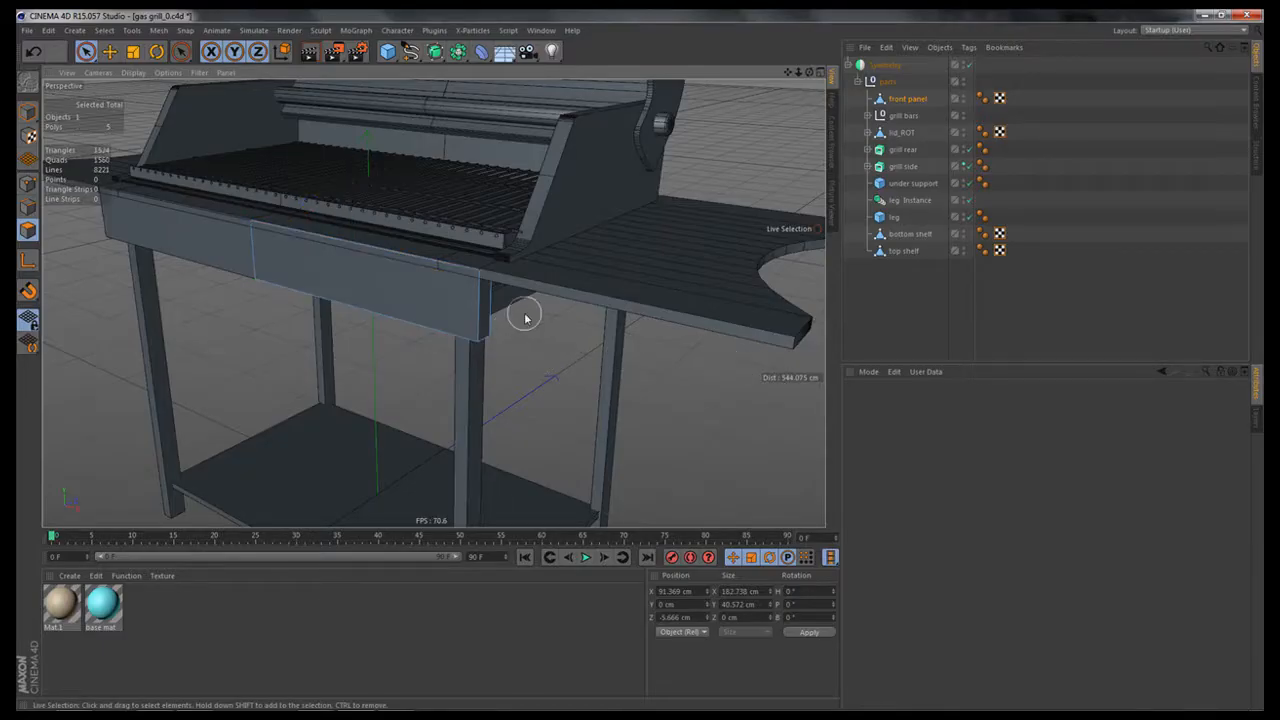
{"action": "left_click", "coordinate": [500, 312]}
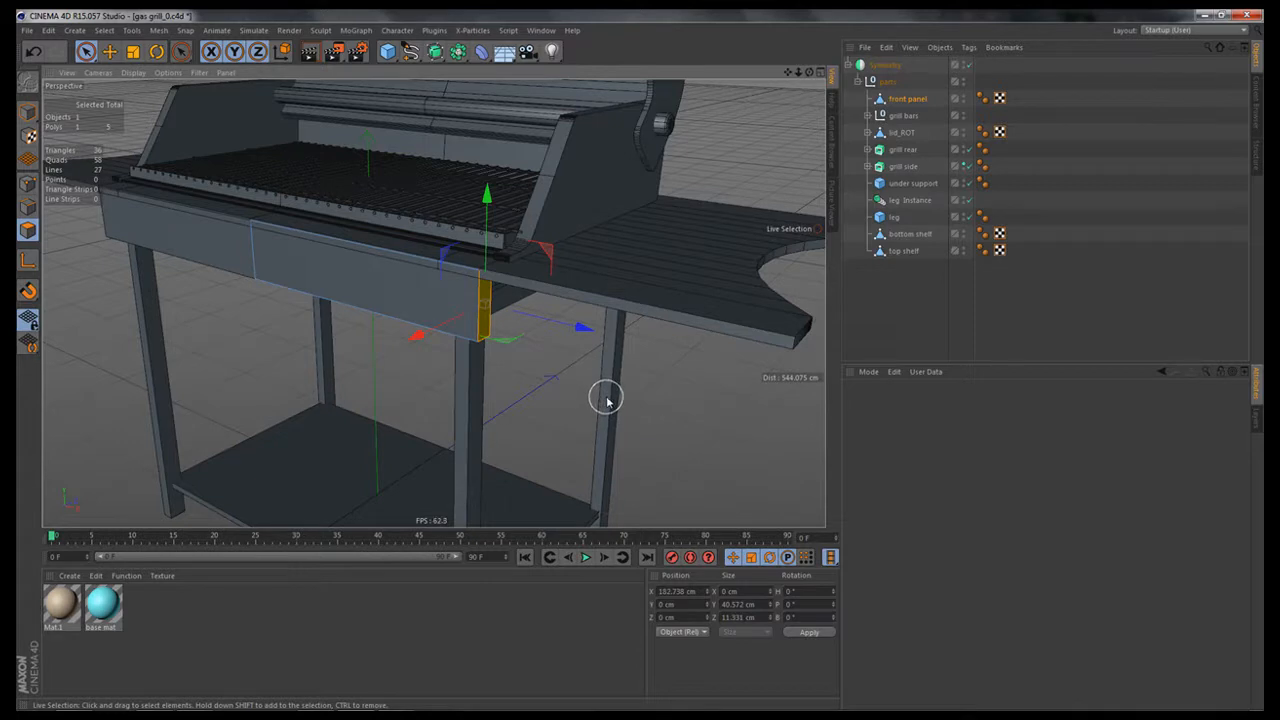
{"action": "right_click", "coordinate": [634, 352]}
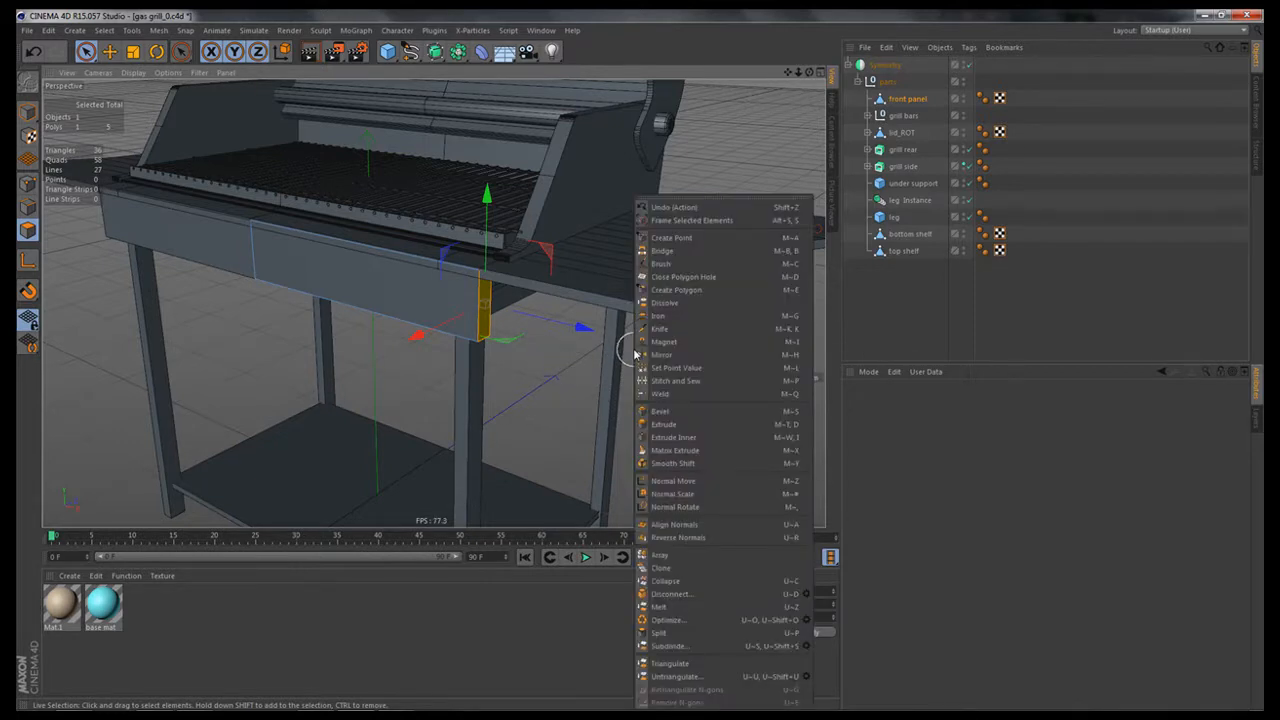
{"action": "left_click", "coordinate": [700, 636]}
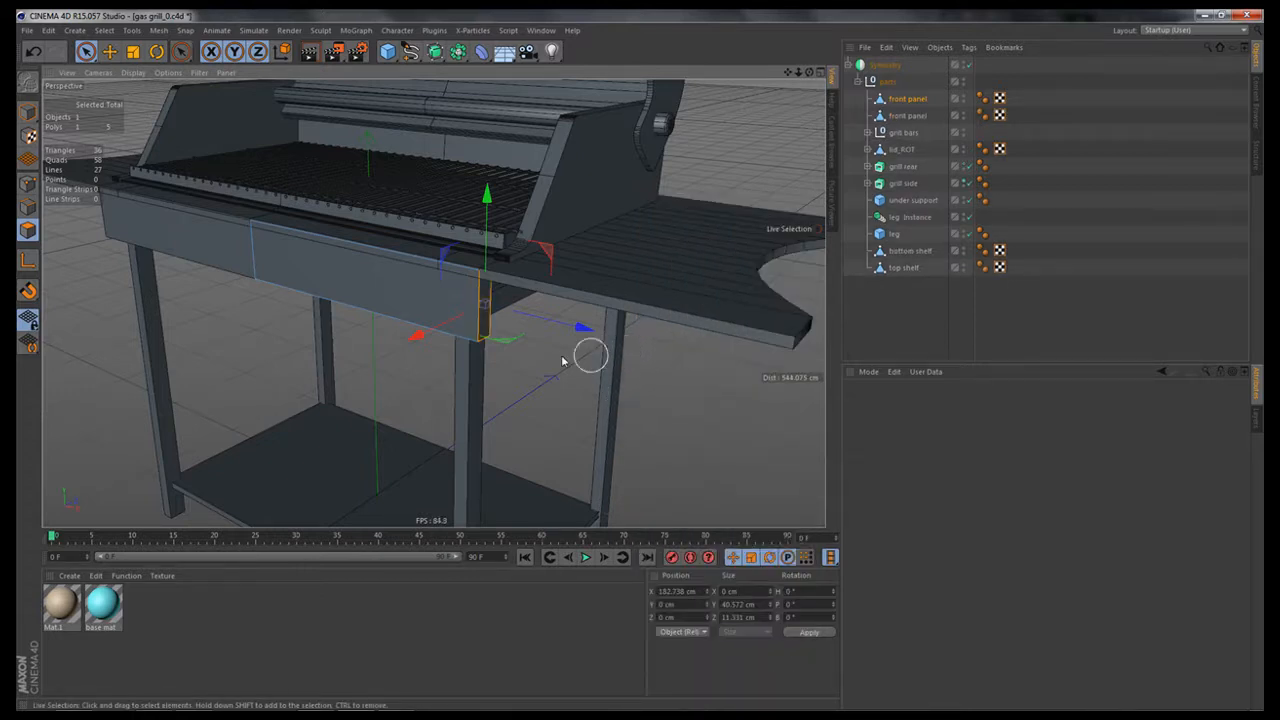
Step: Rename the split-off copy of the front panel as "front panel 2"
{"action": "left_click", "coordinate": [488, 318]}
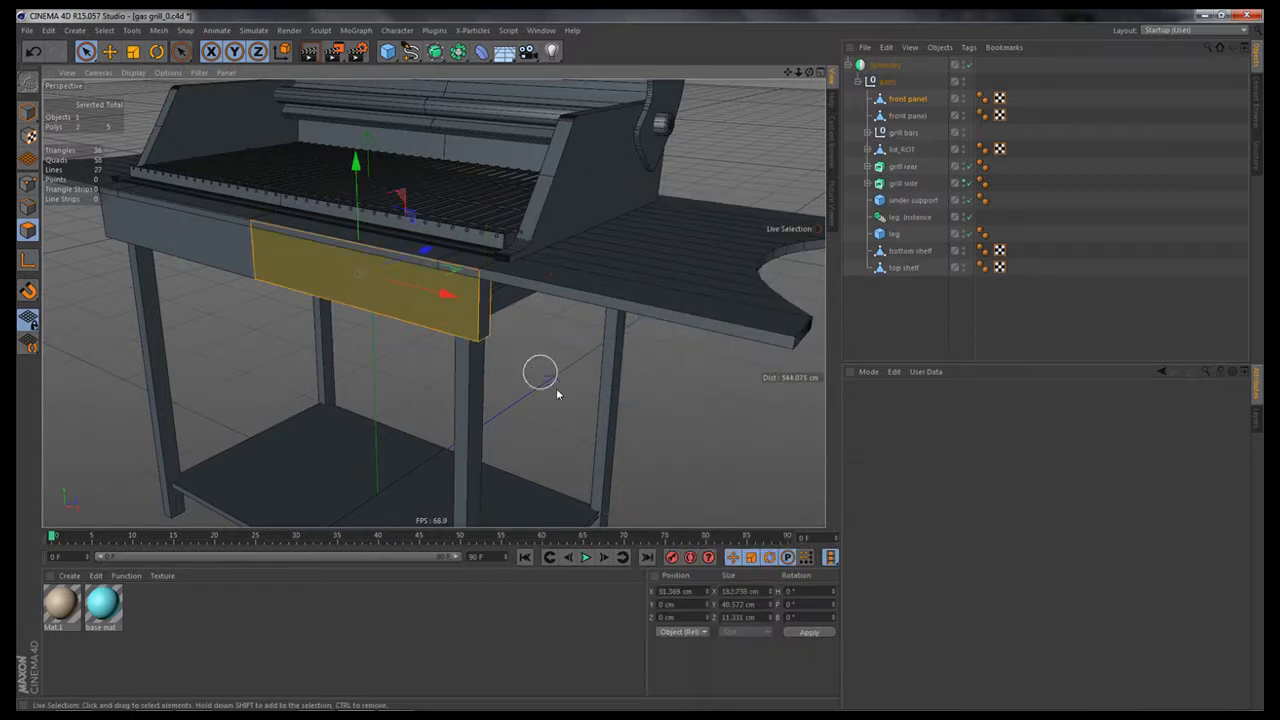
{"action": "double_click", "coordinate": [915, 116]}
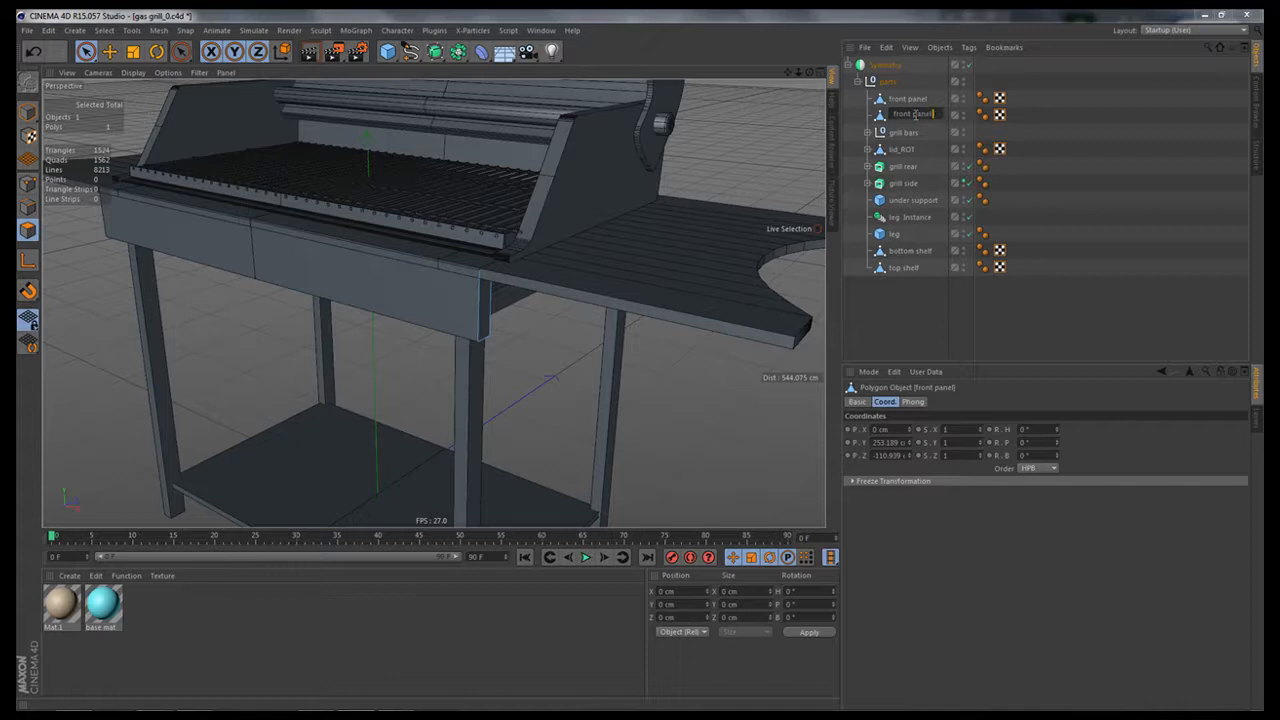
{"action": "key", "text": "Return"}
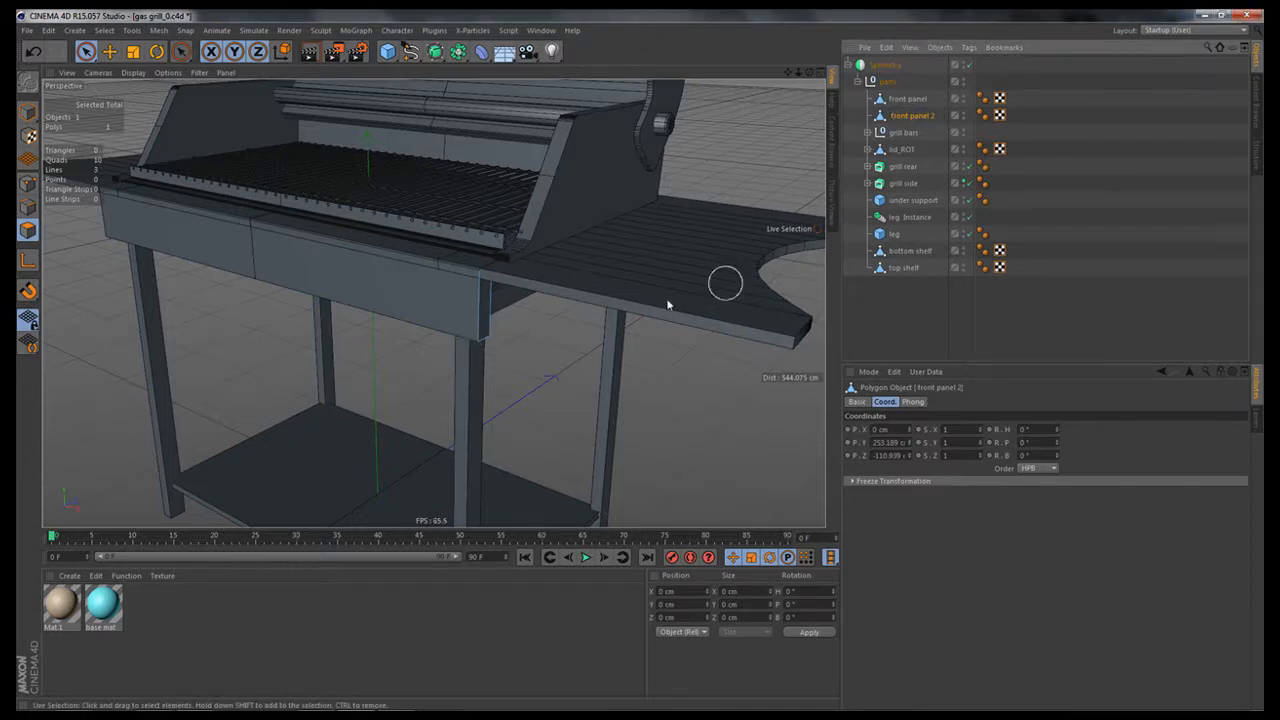
Step: Extrude the end polygon of front panel 2 outward along the front of the side shelf
{"action": "left_click", "coordinate": [491, 328]}
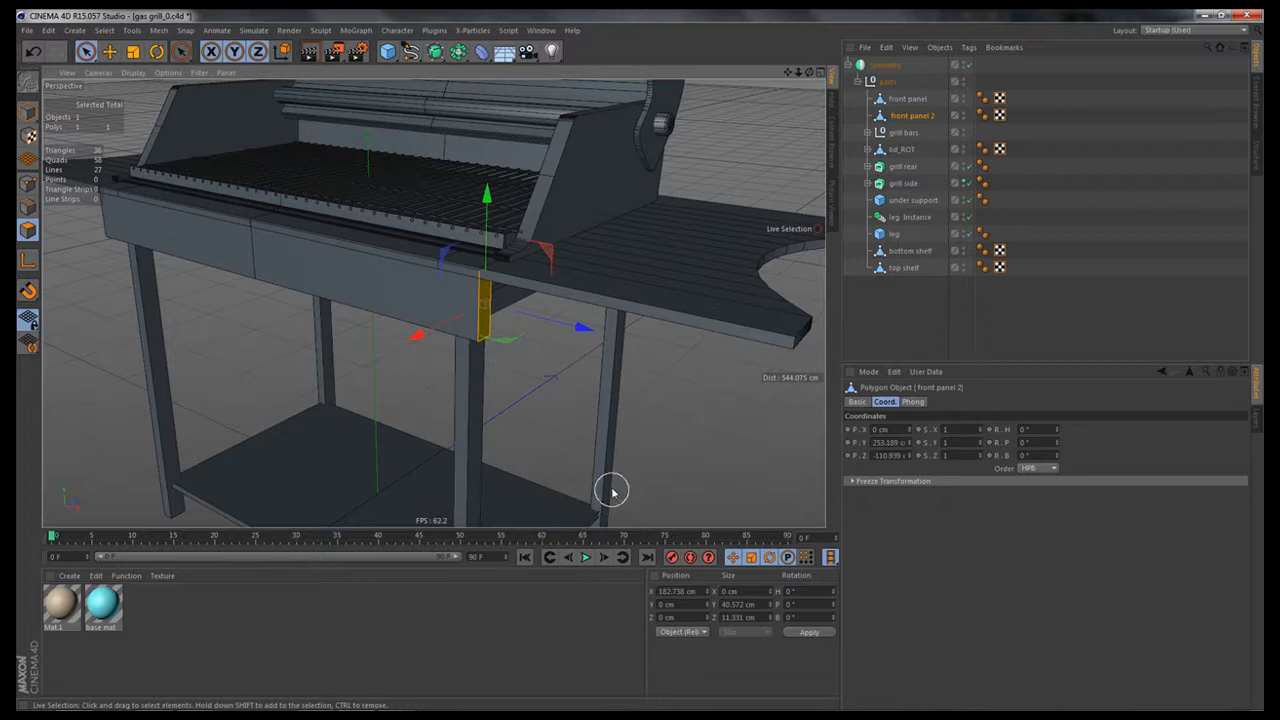
{"action": "right_click", "coordinate": [558, 398]}
{"action": "left_click", "coordinate": [533, 388]}
{"action": "right_click", "coordinate": [575, 370]}
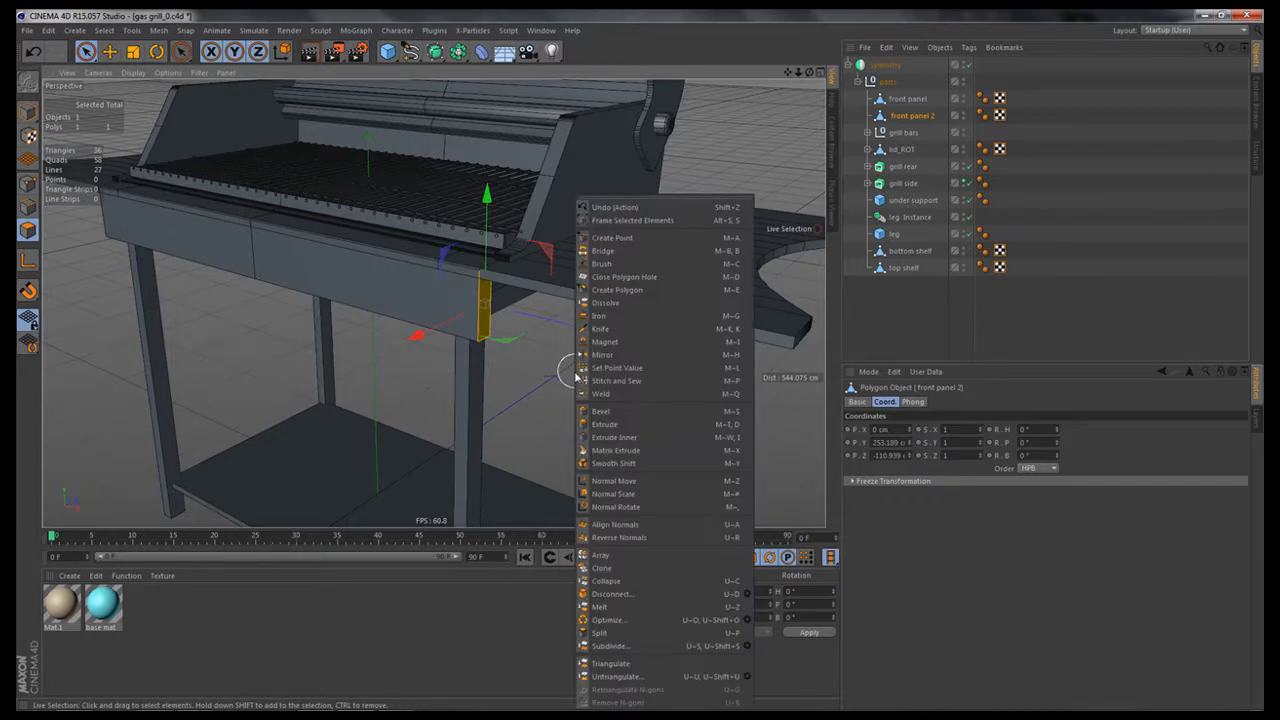
{"action": "left_click", "coordinate": [650, 424]}
{"action": "left_click_drag", "start_coordinate": [577, 366], "coordinate": [694, 429]}
Step: Move the extruded end polygon of front panel 2 outward along X to about 339 cm
{"action": "key", "text": "e"}
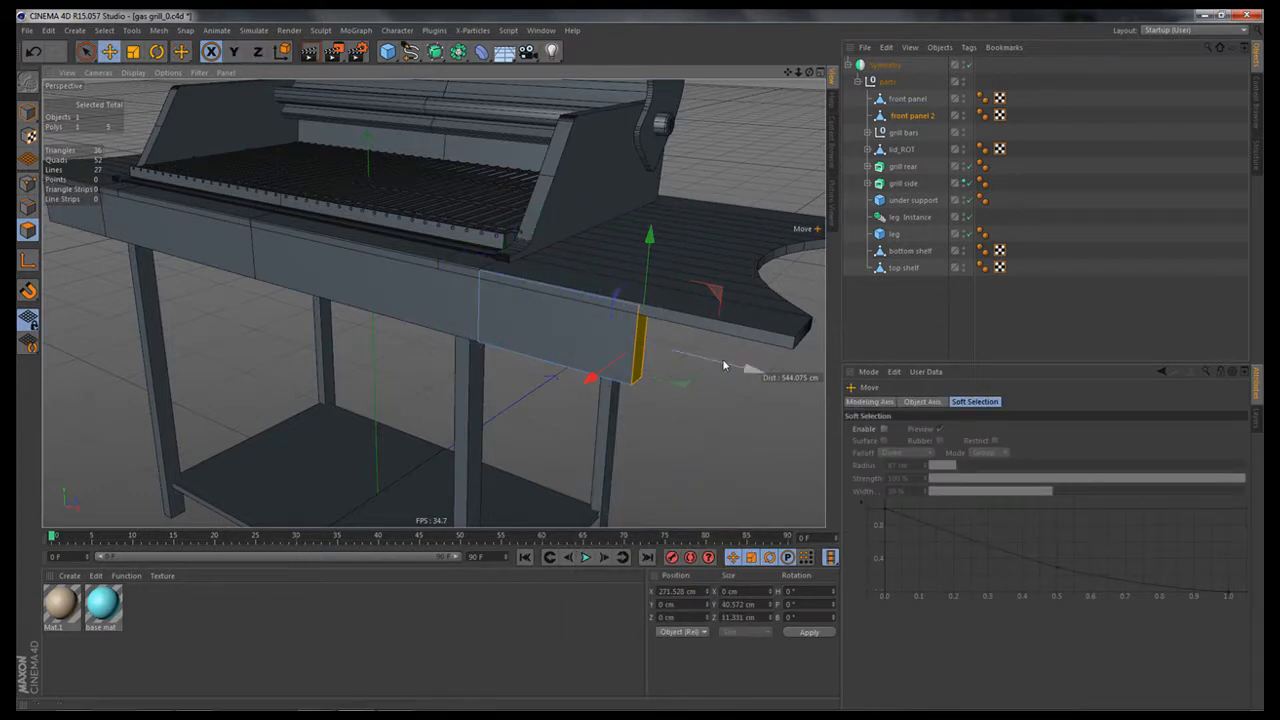
{"action": "left_click_drag", "start_coordinate": [751, 375], "coordinate": [867, 408]}
{"action": "key", "text": "alt+Tab"}
{"action": "key", "text": "alt+Tab"}
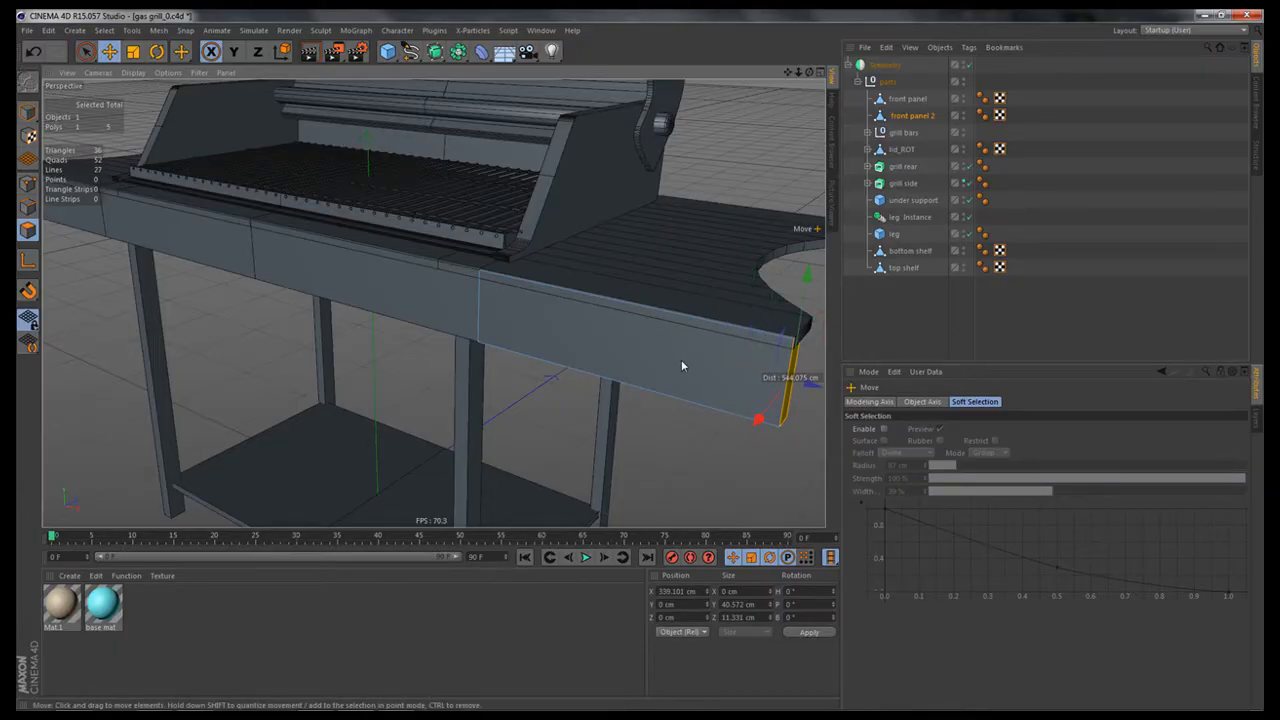
Step: Try cutting several vertical loops across front panel 2 with the Knife in Loop mode
{"action": "middle_click_drag", "start_coordinate": [681, 361], "coordinate": [634, 300], "text": "alt"}
{"action": "right_click_drag", "start_coordinate": [634, 300], "coordinate": [611, 289], "text": "alt"}
{"action": "left_click_drag", "start_coordinate": [629, 289], "coordinate": [505, 345], "text": "alt"}
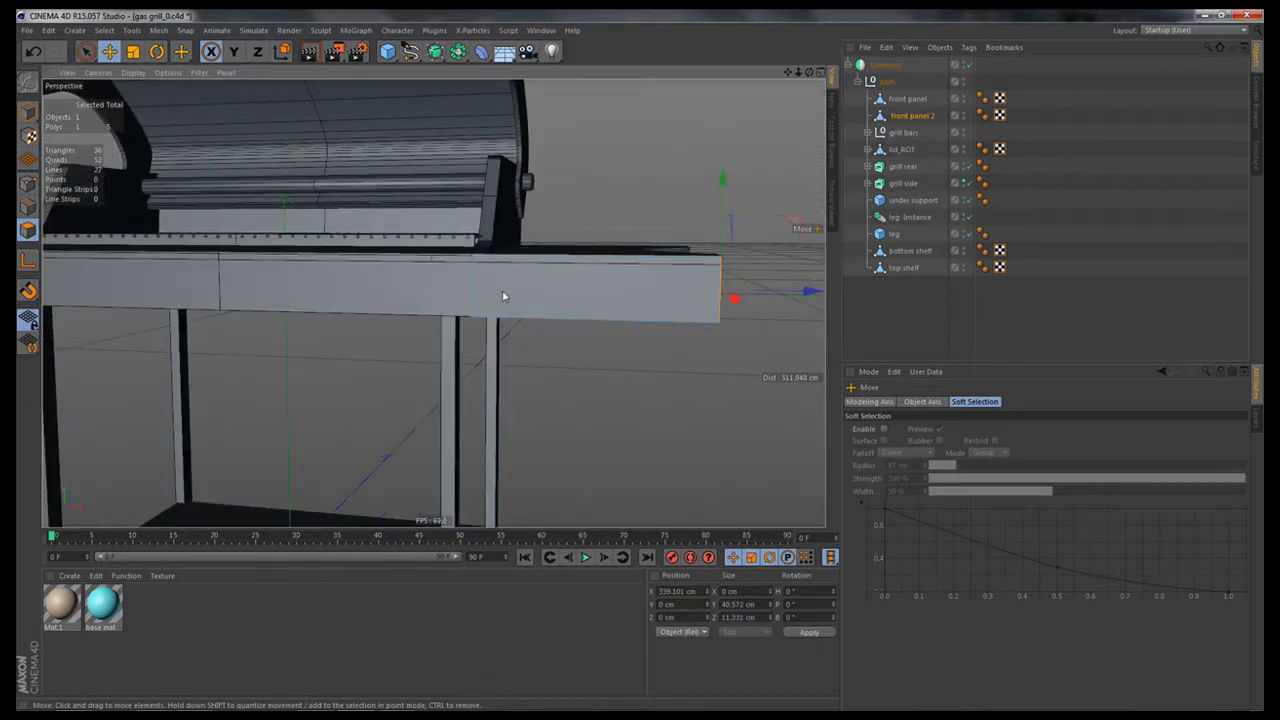
{"action": "right_click", "coordinate": [633, 353]}
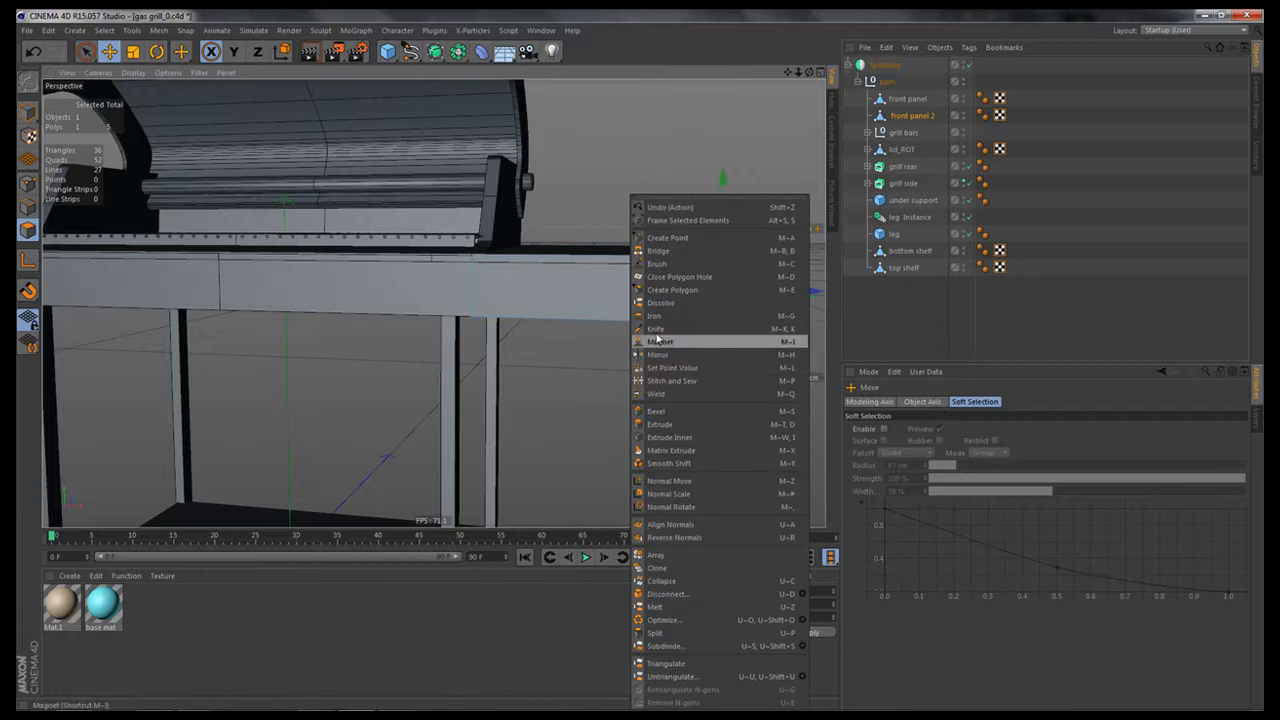
{"action": "left_click", "coordinate": [654, 330]}
{"action": "left_click", "coordinate": [906, 419]}
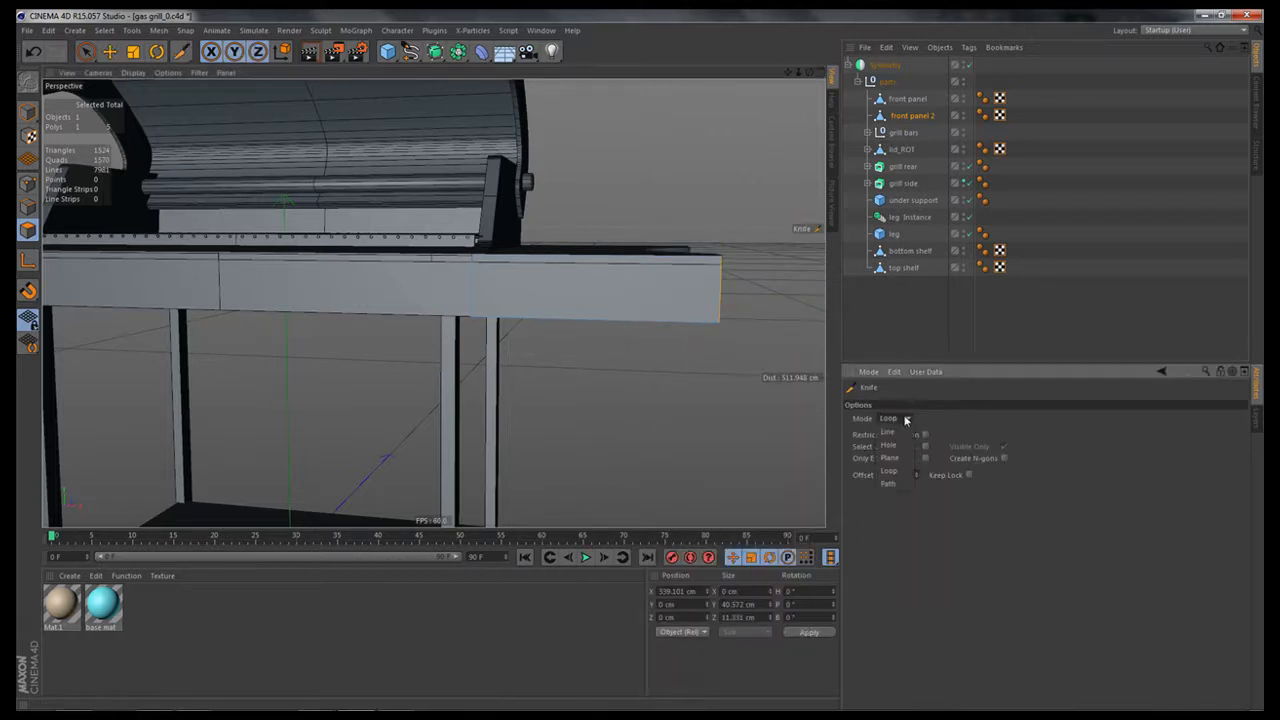
{"action": "left_click", "coordinate": [902, 469]}
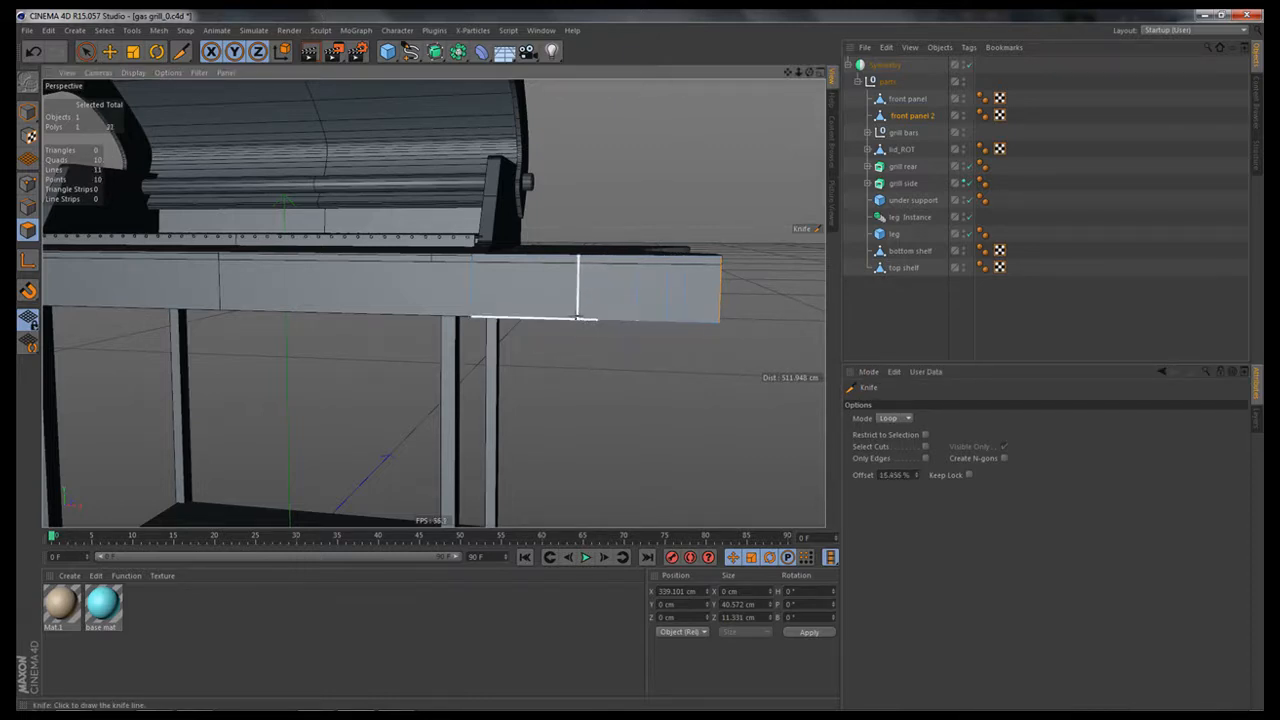
{"action": "left_click", "coordinate": [577, 318]}
{"action": "left_click", "coordinate": [549, 318]}
{"action": "left_click", "coordinate": [518, 317]}
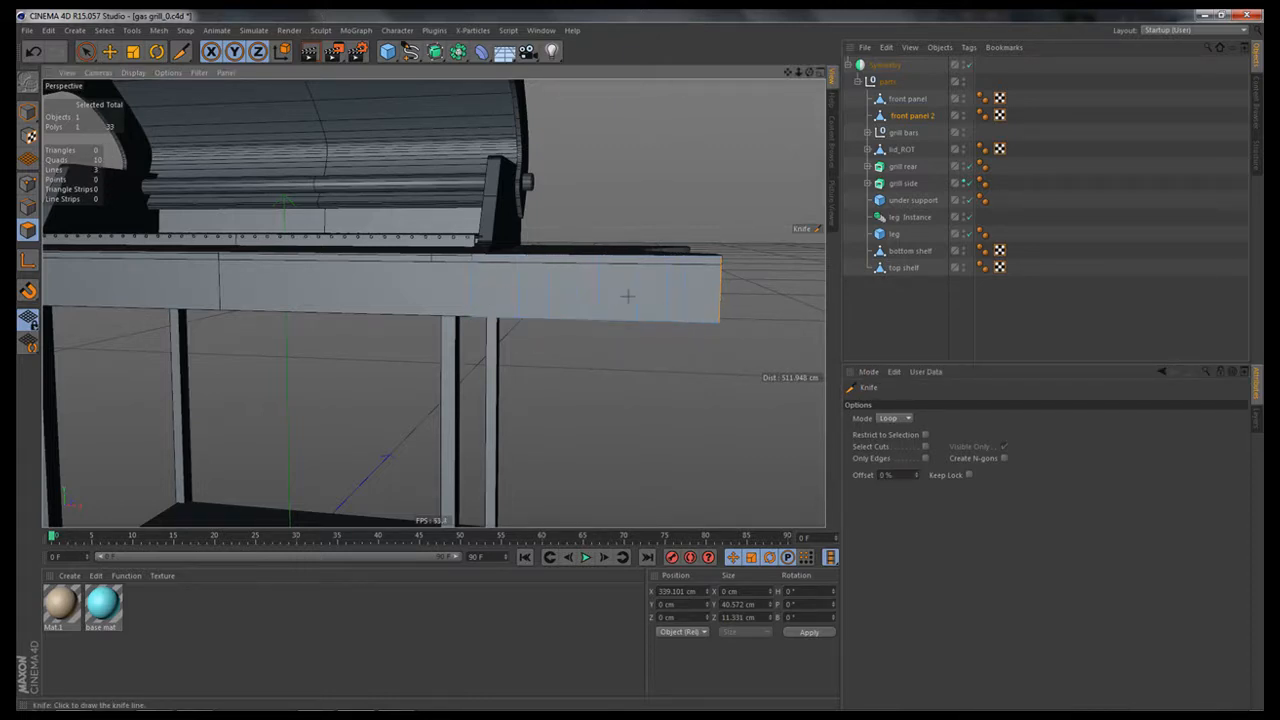
Step: Undo the Knife loop cuts on front panel 2
{"action": "key", "text": "ctrl+z"}
{"action": "key", "text": "ctrl+z"}
{"action": "key", "text": "ctrl+z"}
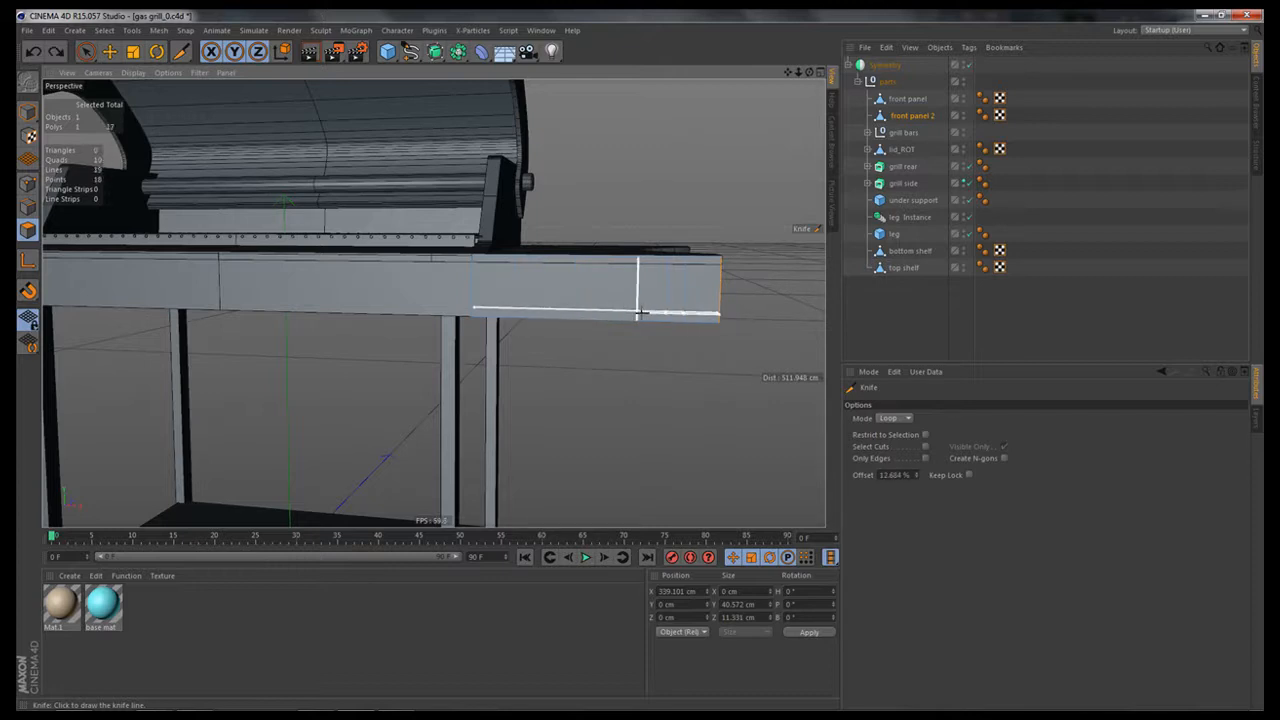
{"action": "key", "text": "ctrl+z"}
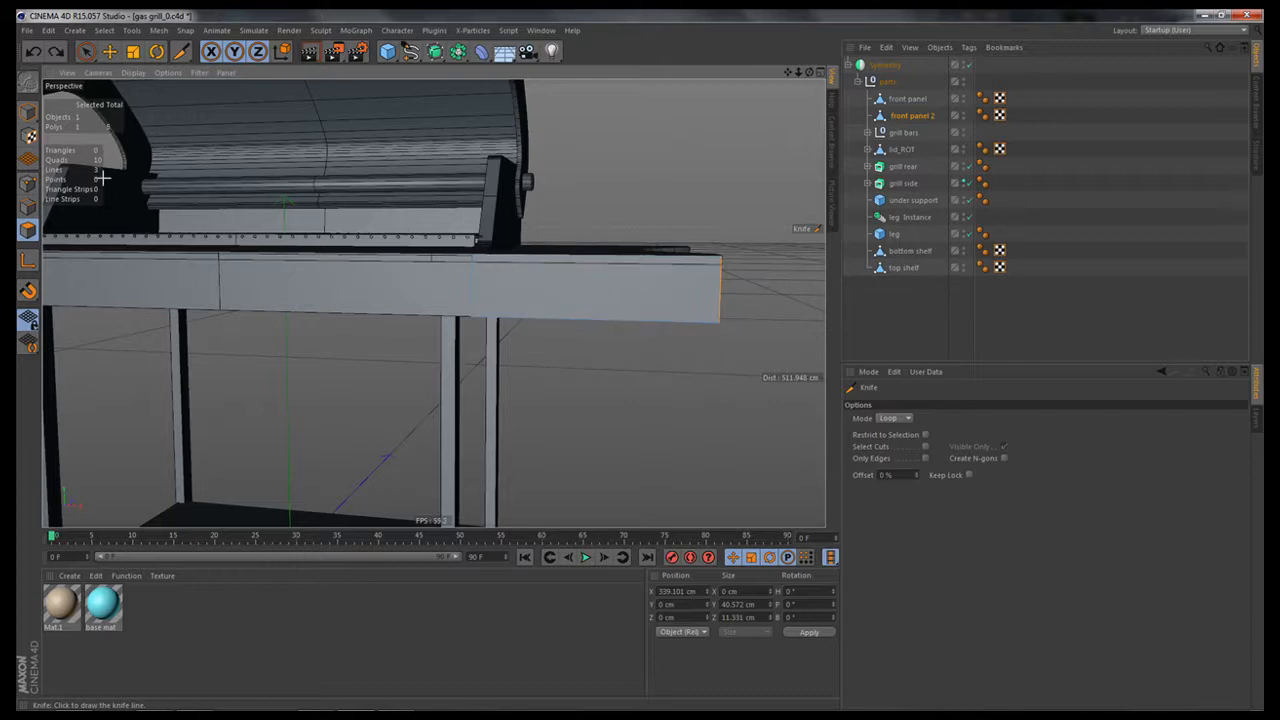
Step: Switch front panel 2 to edge editing and view it from below
{"action": "left_click", "coordinate": [28, 207]}
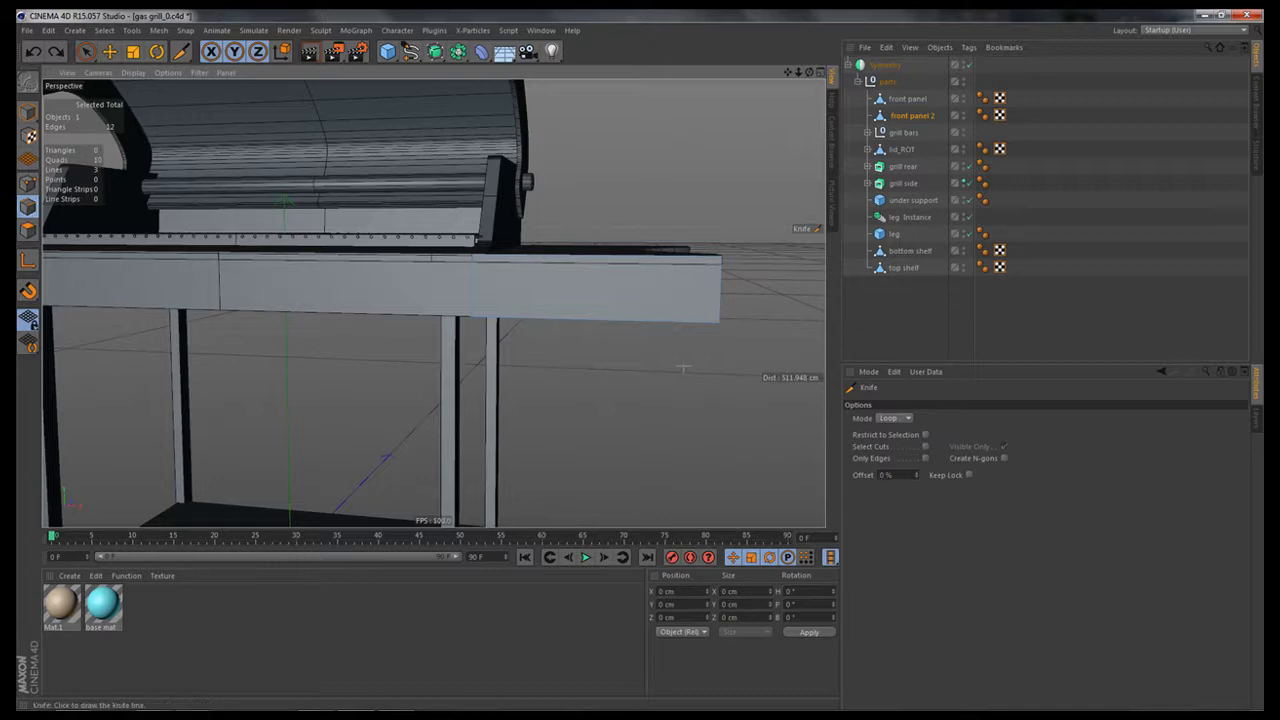
{"action": "left_click_drag", "start_coordinate": [628, 360], "coordinate": [715, 428], "text": "alt"}
{"action": "middle_click_drag", "start_coordinate": [716, 428], "coordinate": [660, 472], "text": "alt"}
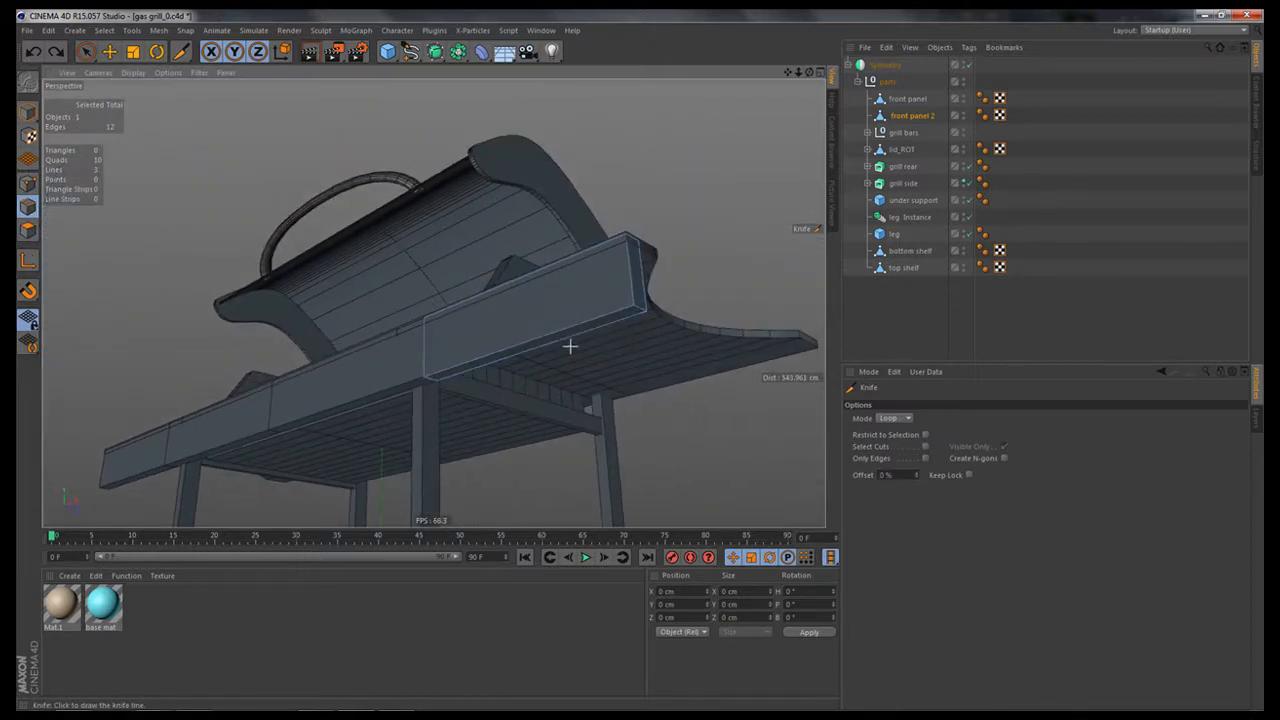
{"action": "key", "text": "space"}
{"action": "left_click_drag", "start_coordinate": [596, 368], "coordinate": [542, 226]}
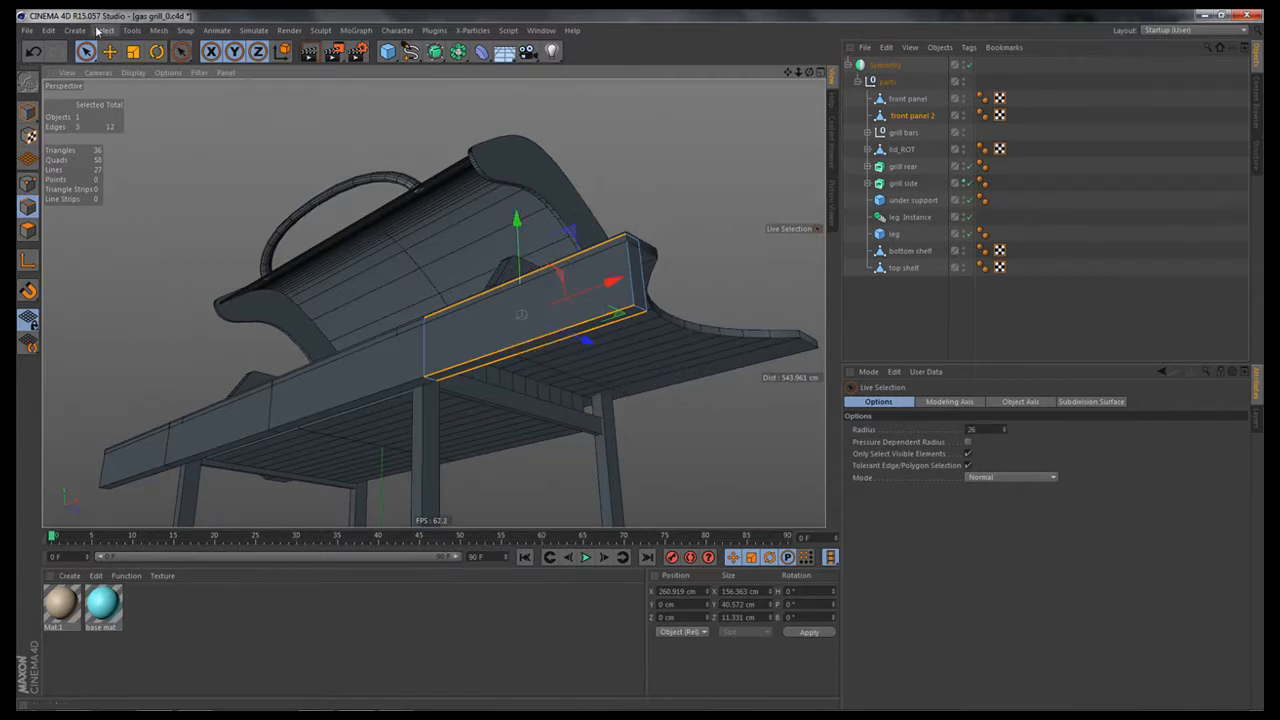
{"action": "left_click", "coordinate": [392, 373]}
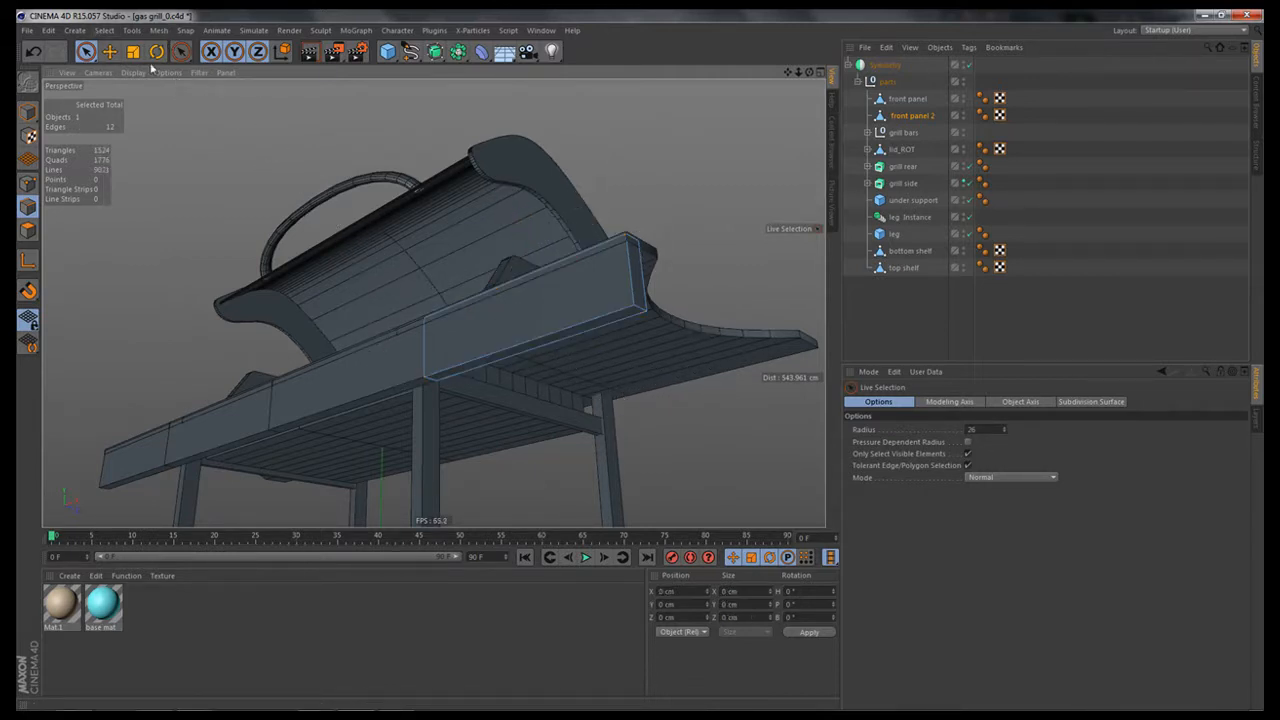
Step: Select the four long horizontal edges of front panel 2 with Ring Selection
{"action": "left_click", "coordinate": [108, 31]}
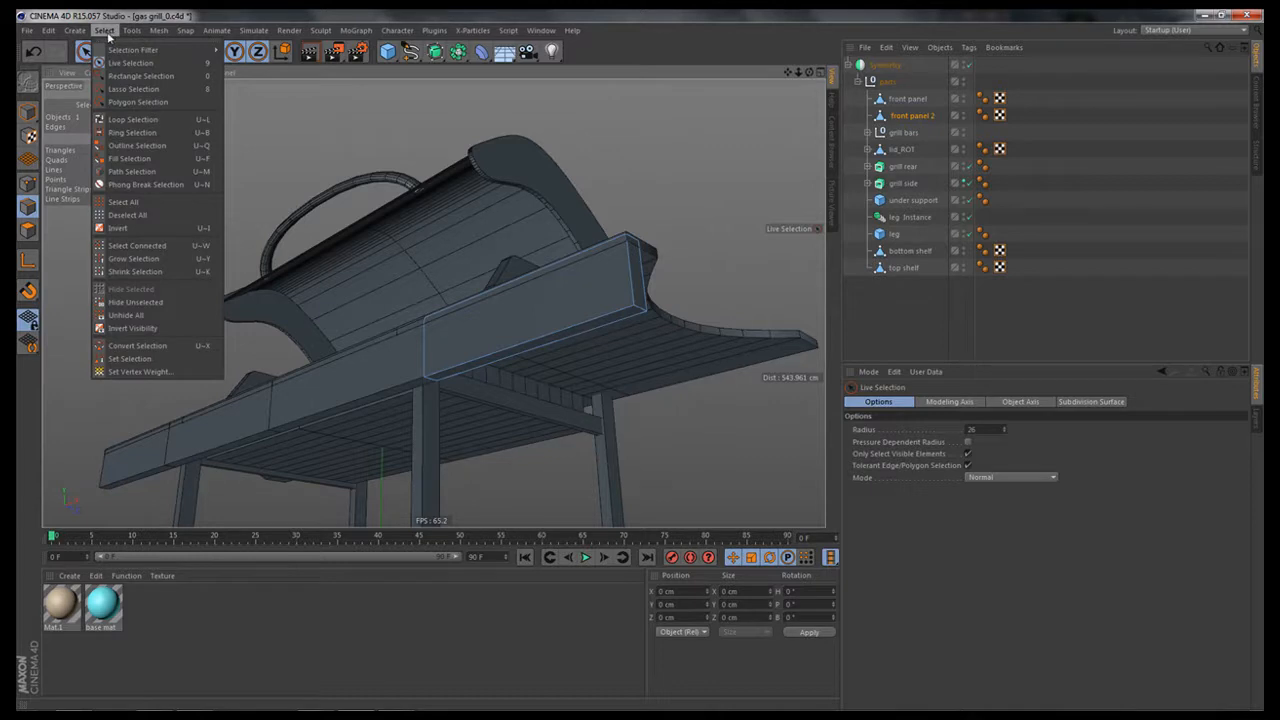
{"action": "left_click", "coordinate": [121, 133]}
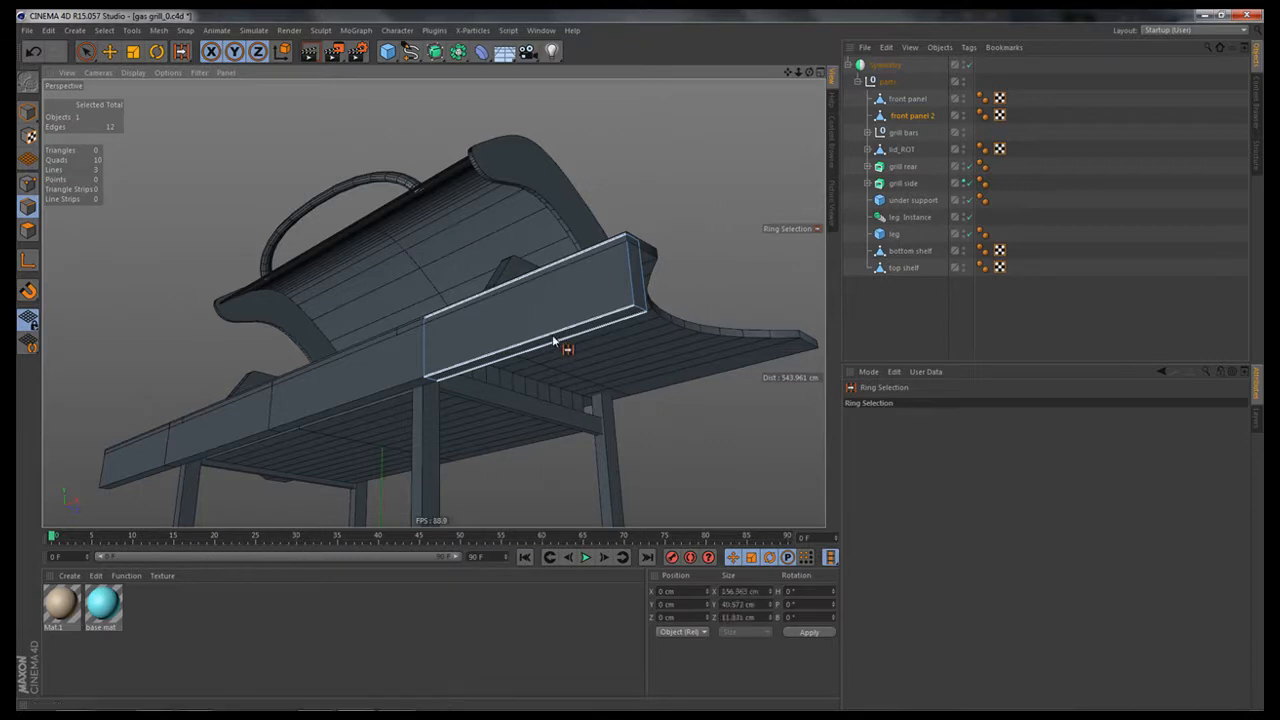
{"action": "left_click", "coordinate": [552, 341]}
{"action": "key", "text": "space"}
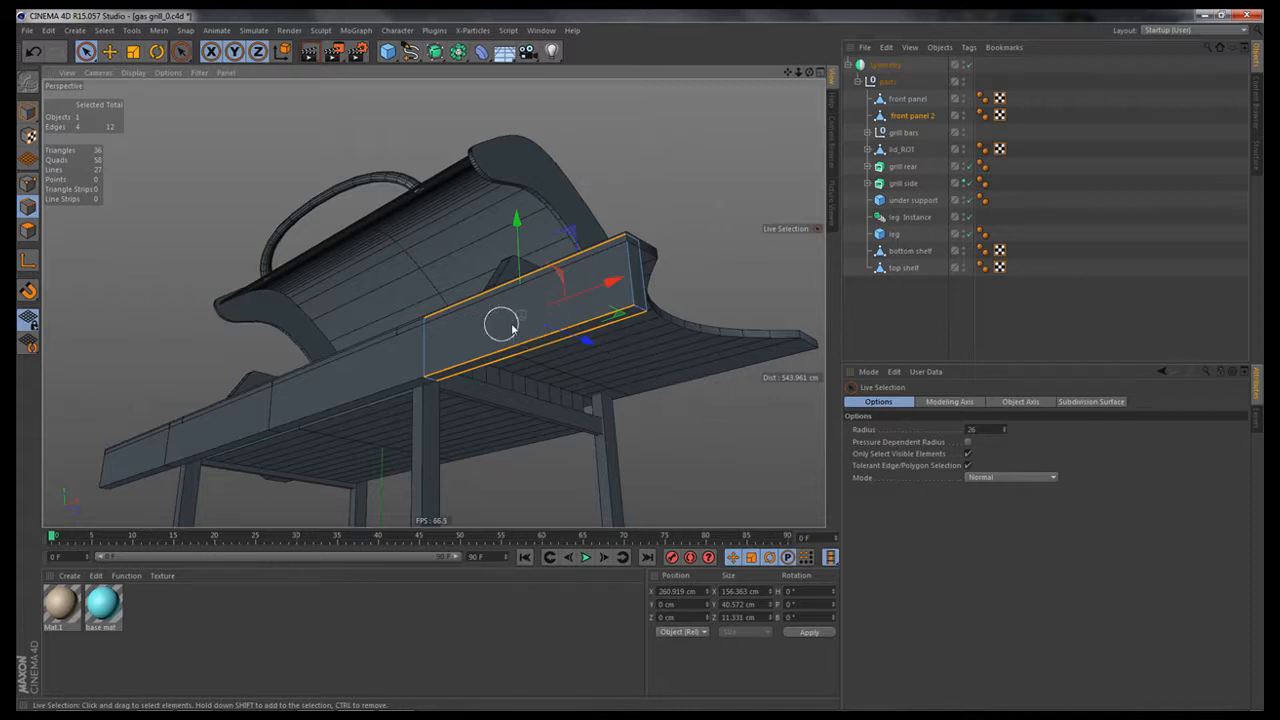
Step: Reset the Edge Cut values and cut the selected edges with 9 subdivisions, 76.175% scale and 41.075% offset
{"action": "left_click_drag", "start_coordinate": [502, 324], "coordinate": [527, 346], "text": "alt"}
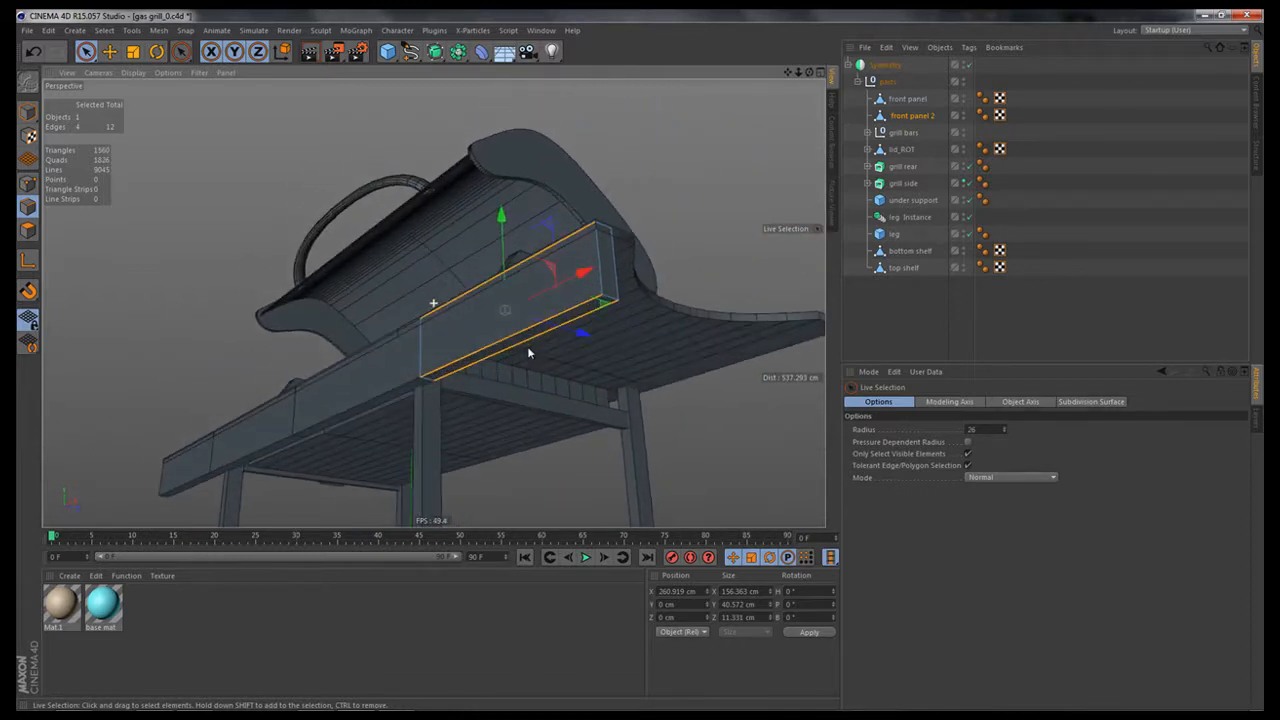
{"action": "right_click", "coordinate": [627, 351]}
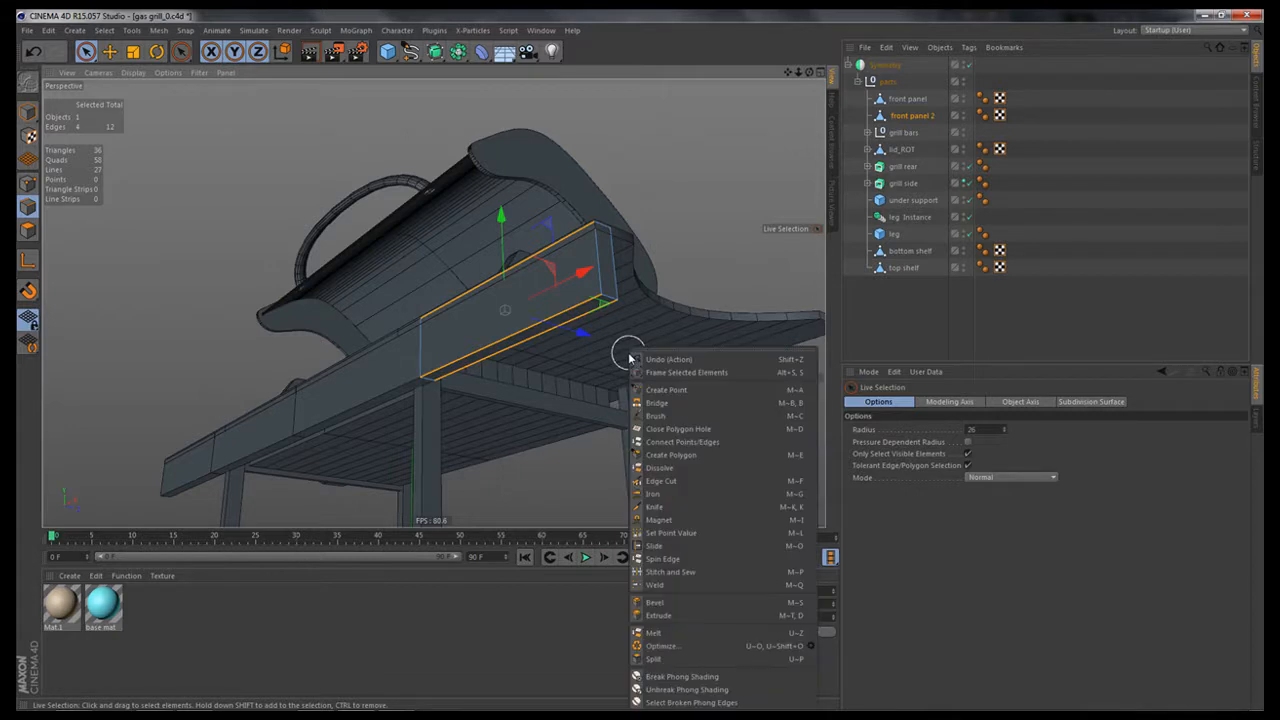
{"action": "left_click", "coordinate": [669, 481]}
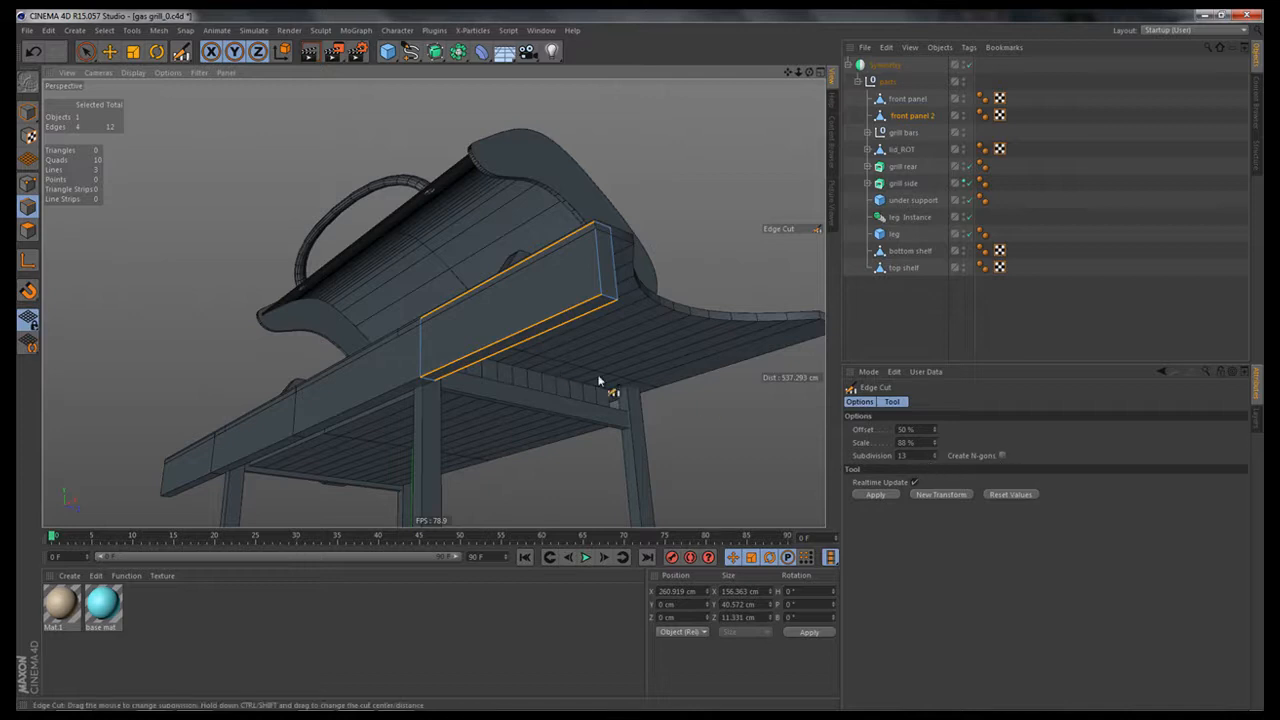
{"action": "left_click", "coordinate": [1010, 494]}
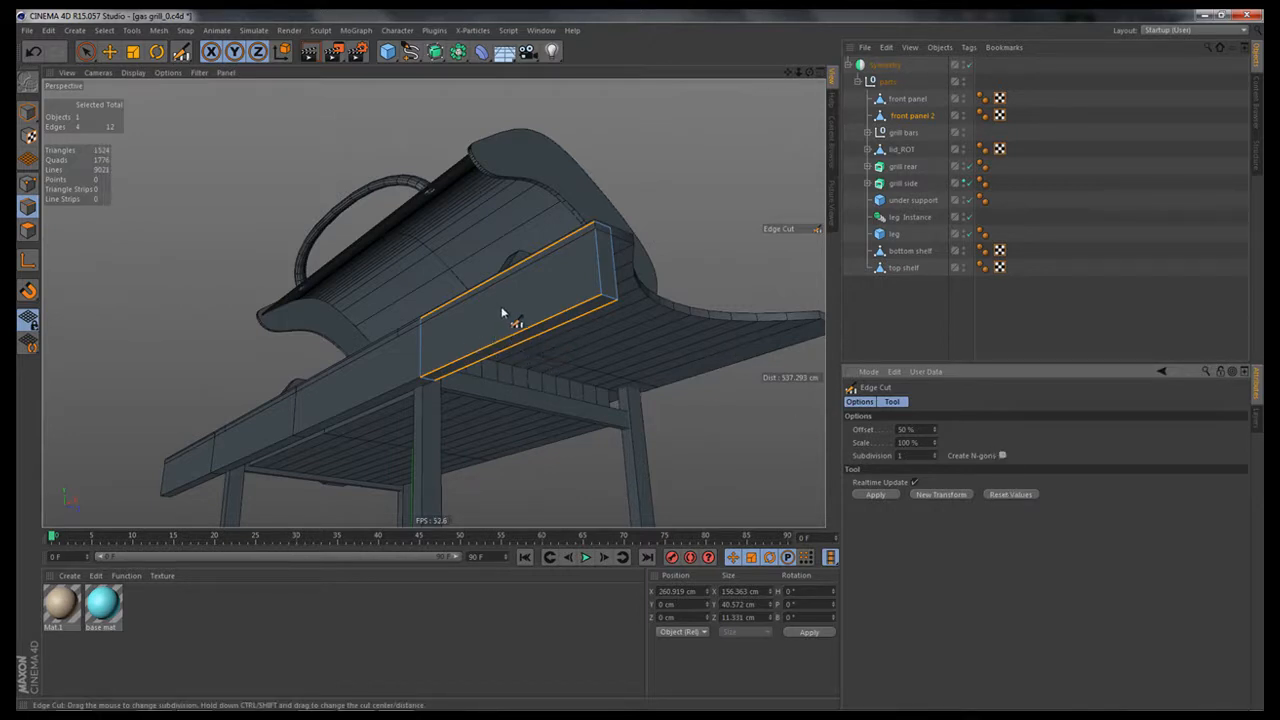
{"action": "left_click_drag", "start_coordinate": [499, 306], "coordinate": [650, 316]}
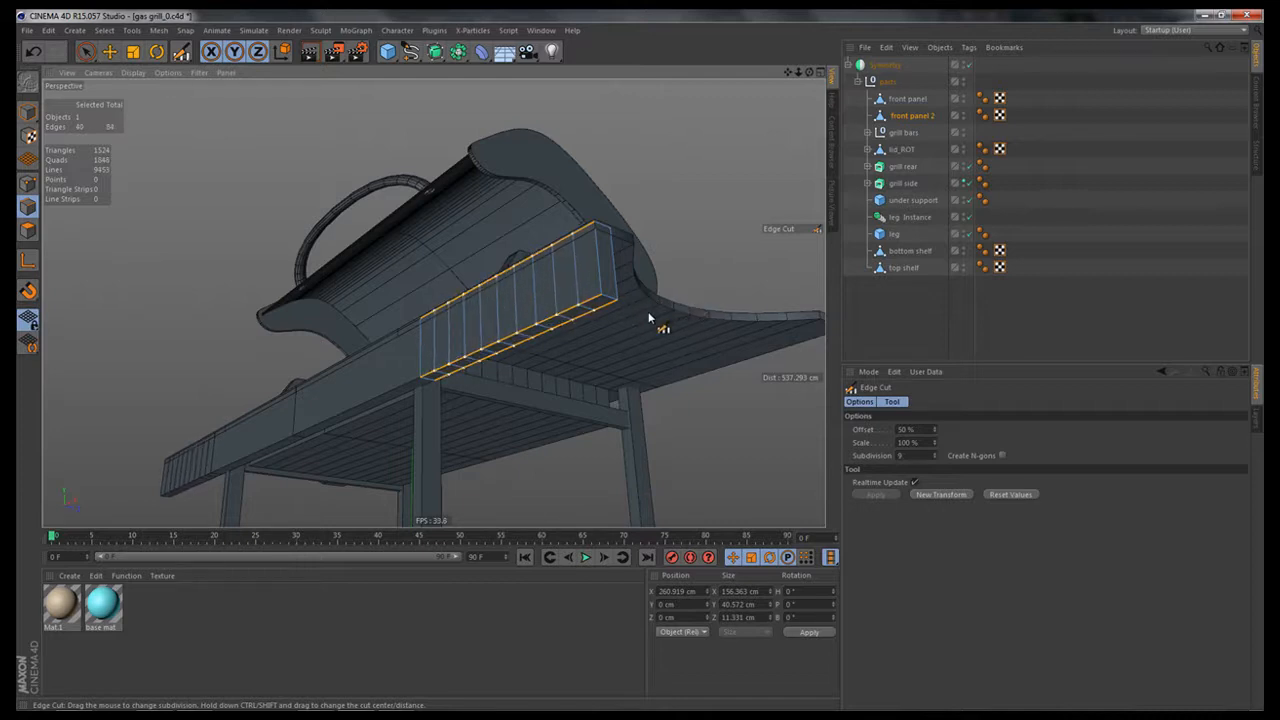
{"action": "left_click_drag", "start_coordinate": [649, 318], "coordinate": [617, 348], "text": "shift"}
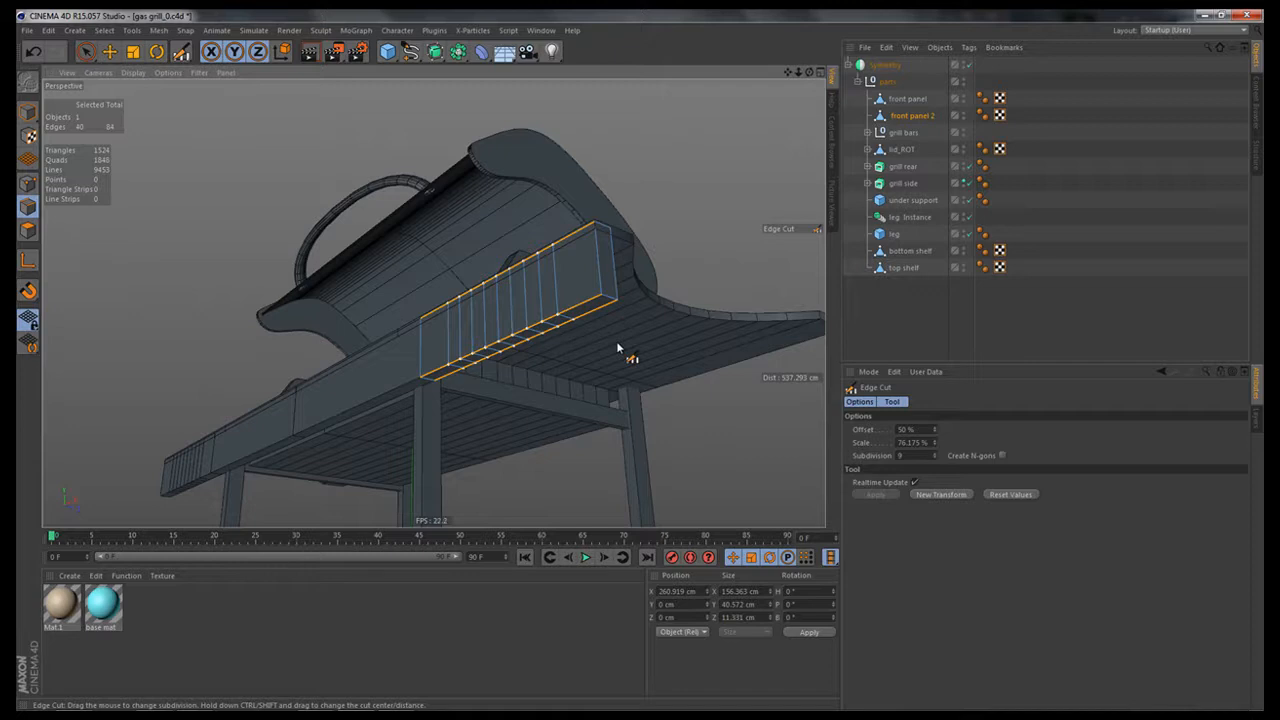
{"action": "mouse_move", "coordinate": [617, 348]}
{"action": "left_mouse_down", "text": "ctrl"}
{"action": "mouse_move", "coordinate": [639, 347]}
{"action": "mouse_move", "coordinate": [608, 355]}
{"action": "left_mouse_up", "text": "ctrl"}
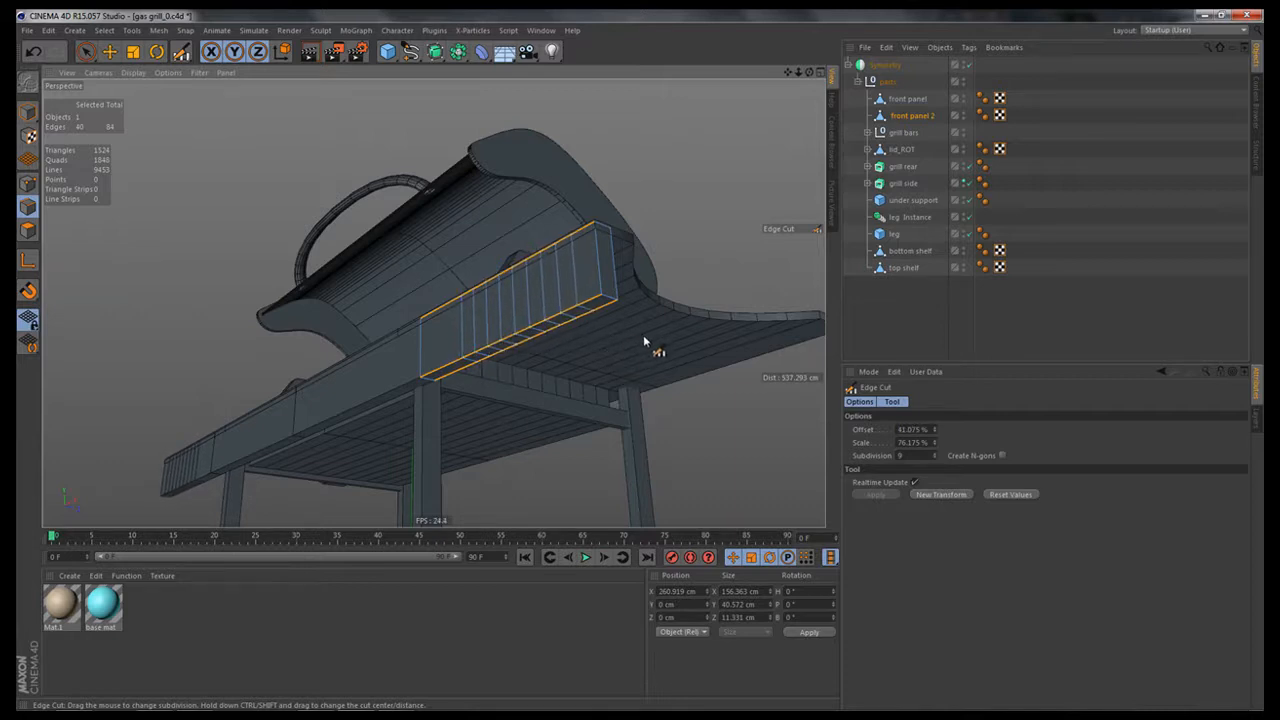
Step: Select one short crosswise edge on the underside of front panel 2's outer half using Live Selection with radius 11
{"action": "left_click_drag", "start_coordinate": [557, 352], "coordinate": [519, 374], "text": "alt"}
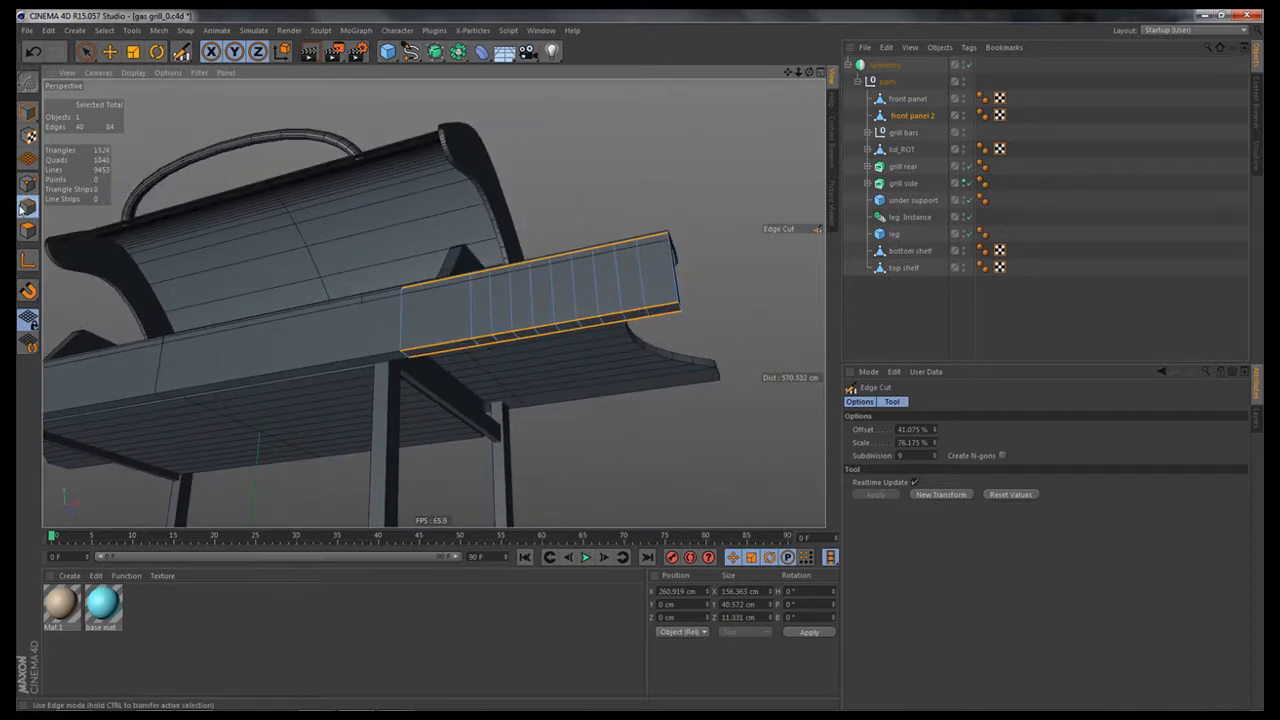
{"action": "left_click", "coordinate": [86, 51]}
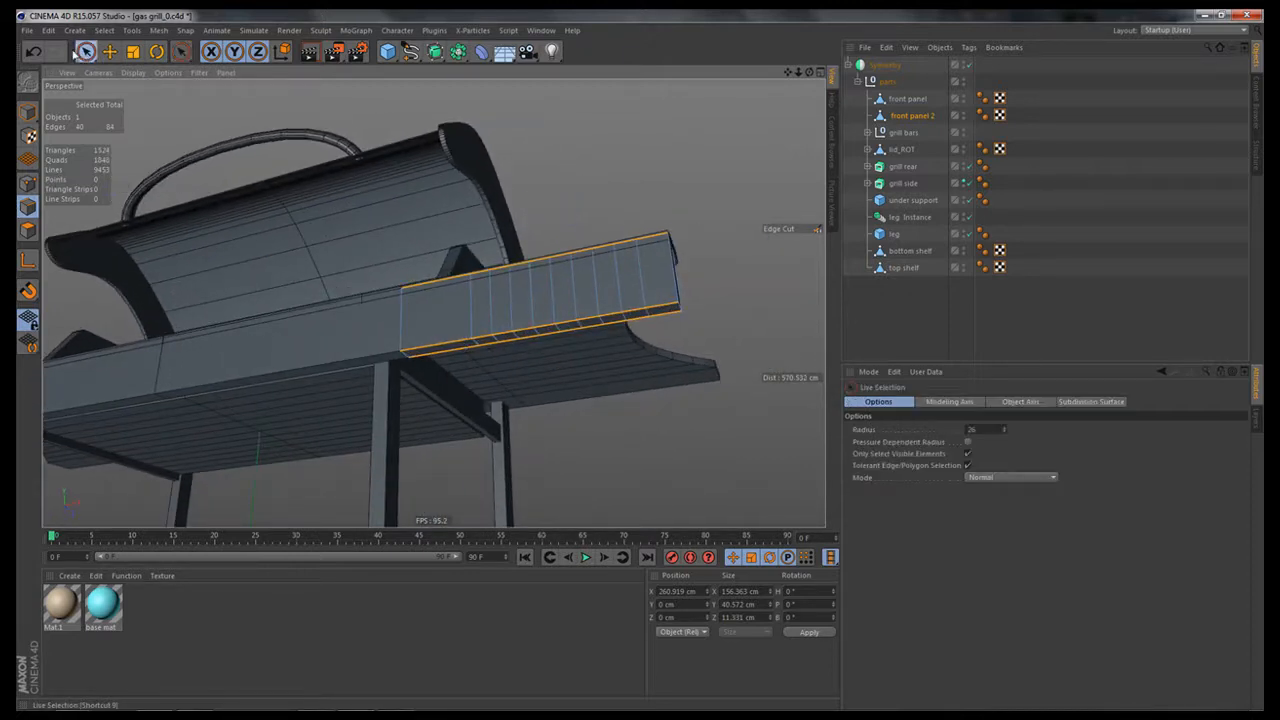
{"action": "left_click", "coordinate": [590, 366]}
{"action": "middle_click_drag", "start_coordinate": [605, 370], "coordinate": [597, 371]}
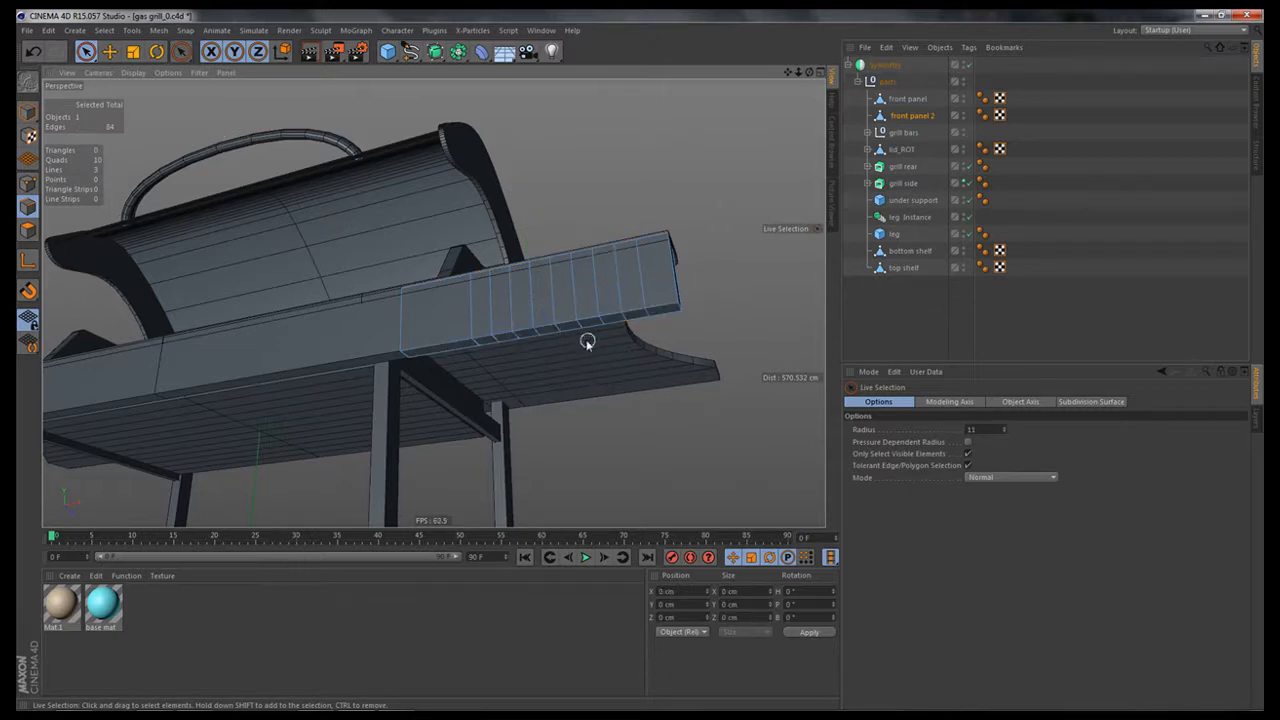
{"action": "left_click", "coordinate": [582, 335]}
{"action": "left_click", "coordinate": [567, 342], "text": "ctrl"}
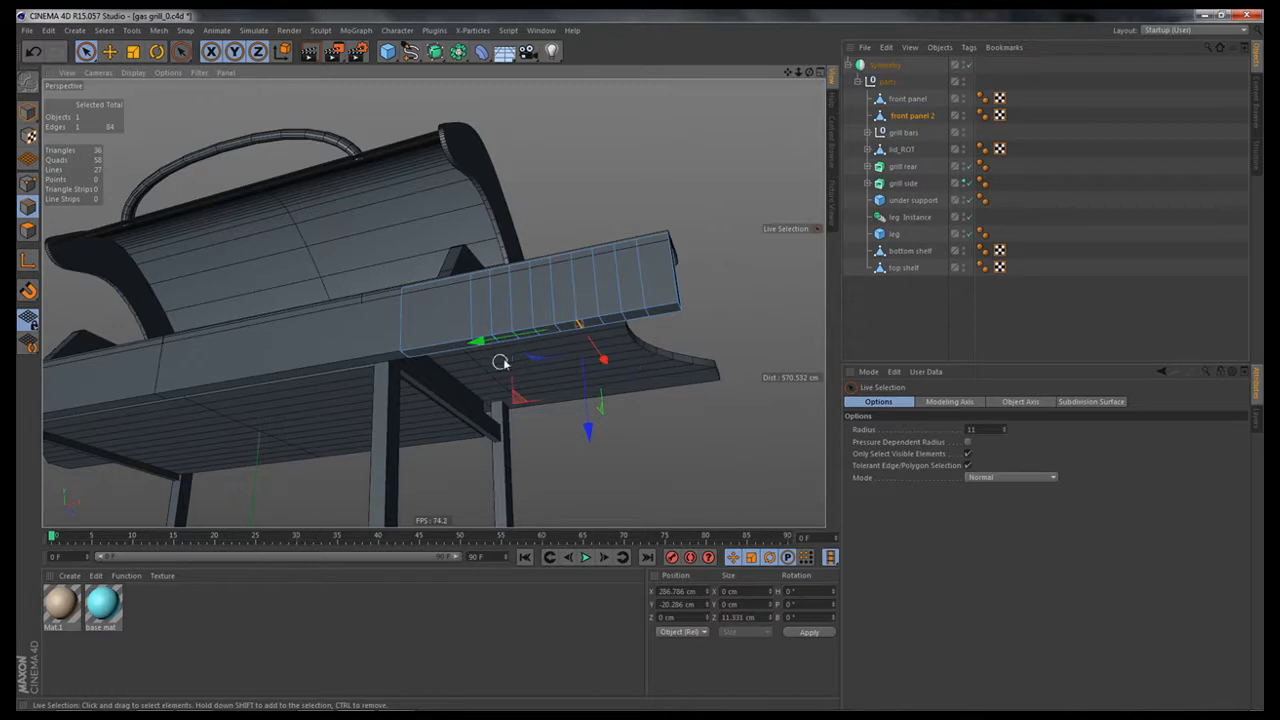
{"action": "left_click", "coordinate": [603, 329]}
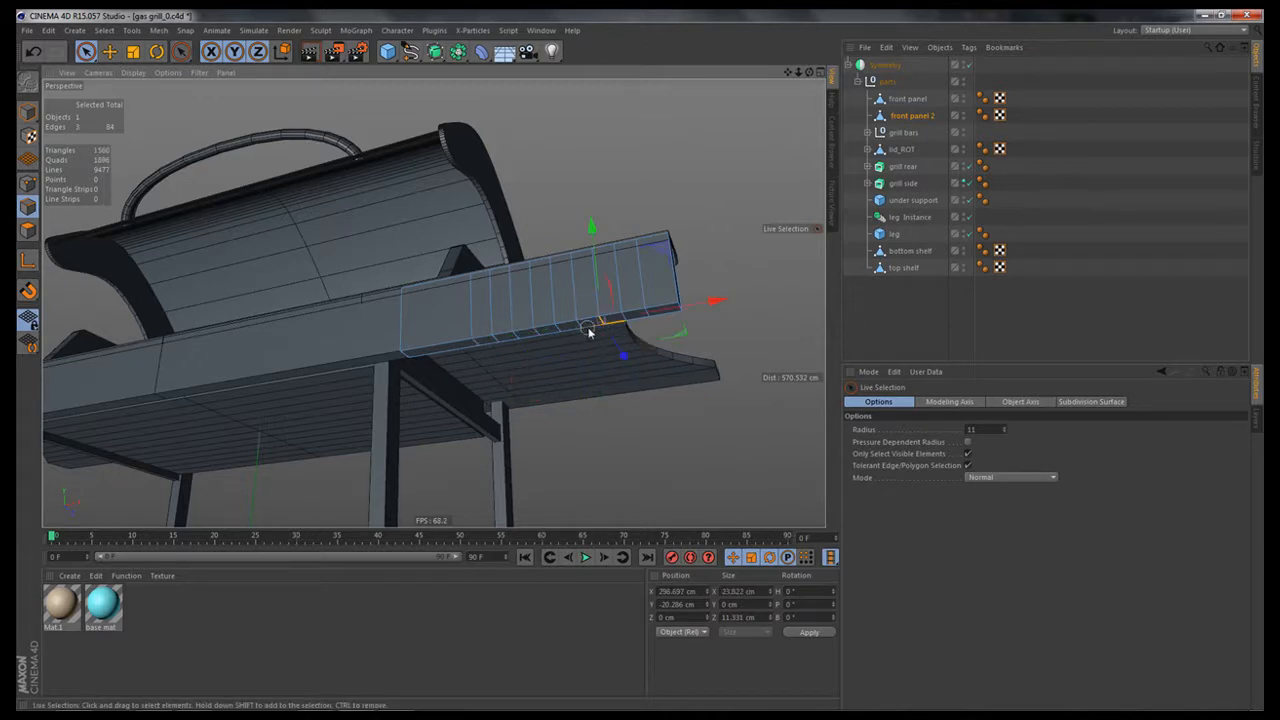
{"action": "left_click", "coordinate": [609, 322]}
Step: Enable Soft Selection on the Move tool for the selected underside edge of front panel 2
{"action": "right_click_drag", "start_coordinate": [590, 337], "coordinate": [675, 328], "text": "alt"}
{"action": "mouse_move", "coordinate": [638, 297]}
{"action": "left_mouse_down", "text": "alt"}
{"action": "mouse_move", "coordinate": [640, 266]}
{"action": "mouse_move", "coordinate": [649, 314]}
{"action": "left_mouse_up", "text": "alt"}
{"action": "left_click", "coordinate": [28, 183]}
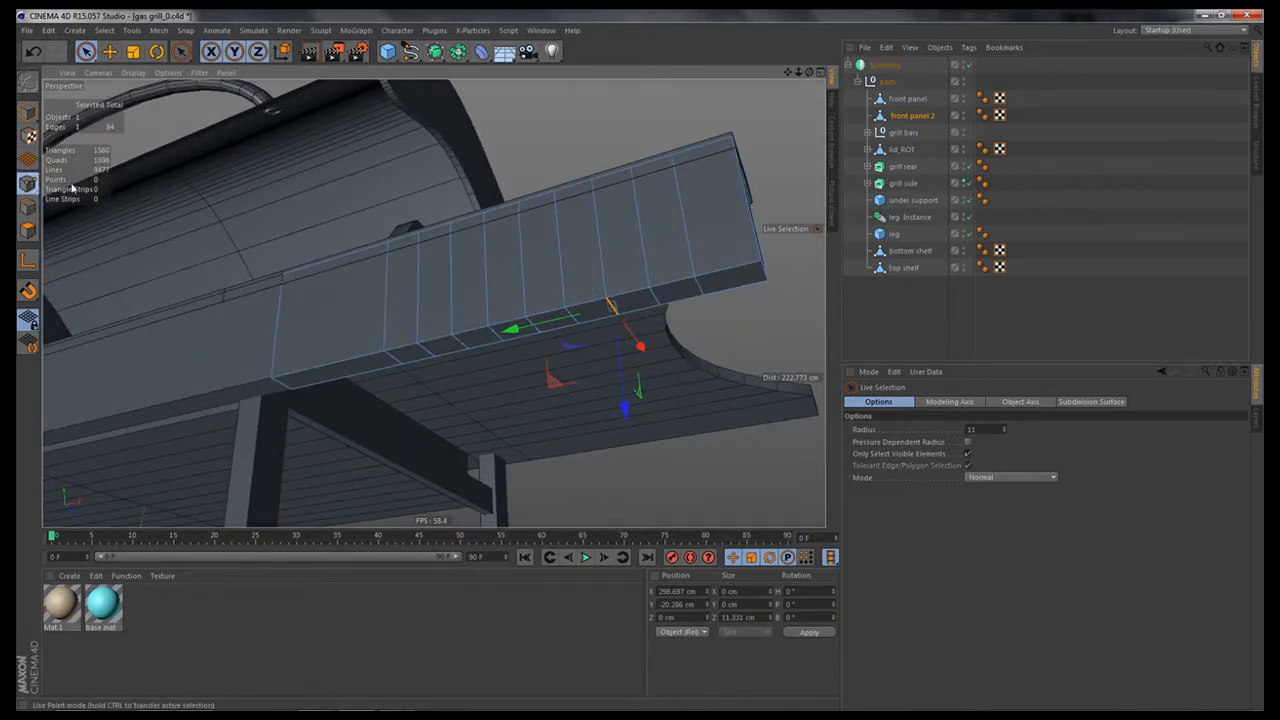
{"action": "left_click", "coordinate": [28, 207]}
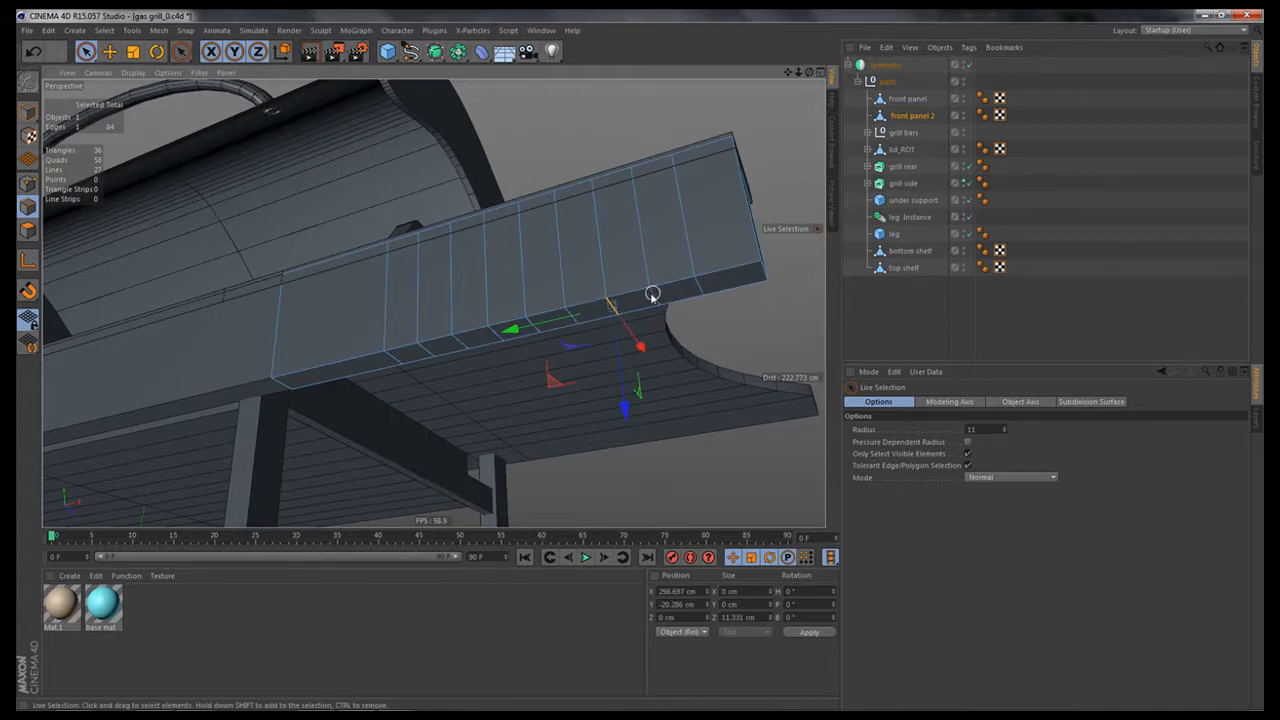
{"action": "key", "text": "e"}
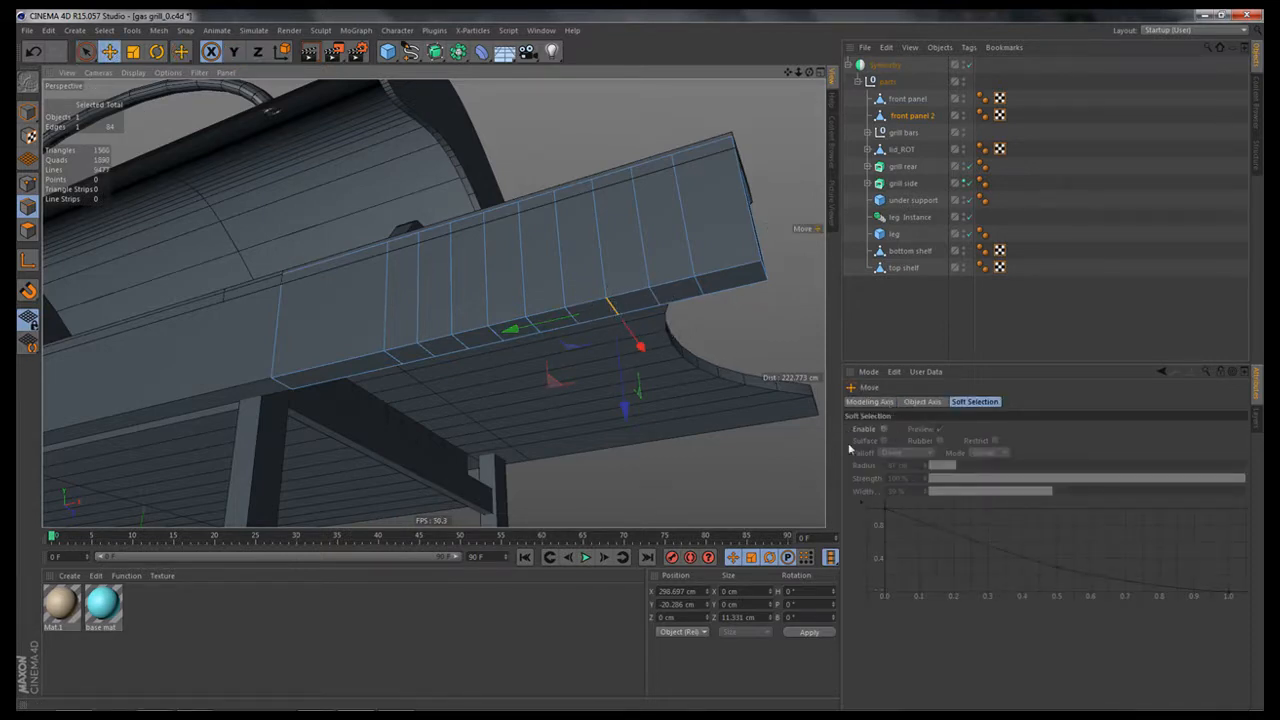
{"action": "left_click", "coordinate": [883, 429]}
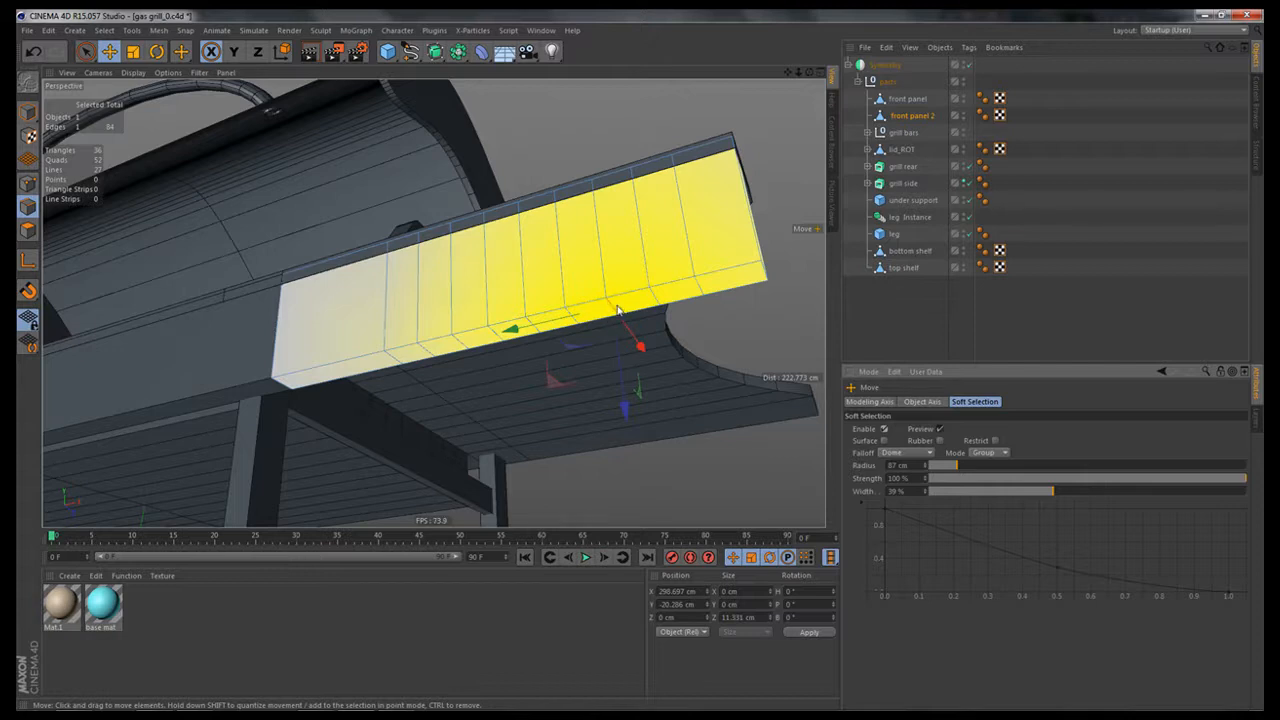
Step: Check front panel 2's overall width and set the soft selection radius to 157 cm
{"action": "left_click", "coordinate": [28, 113]}
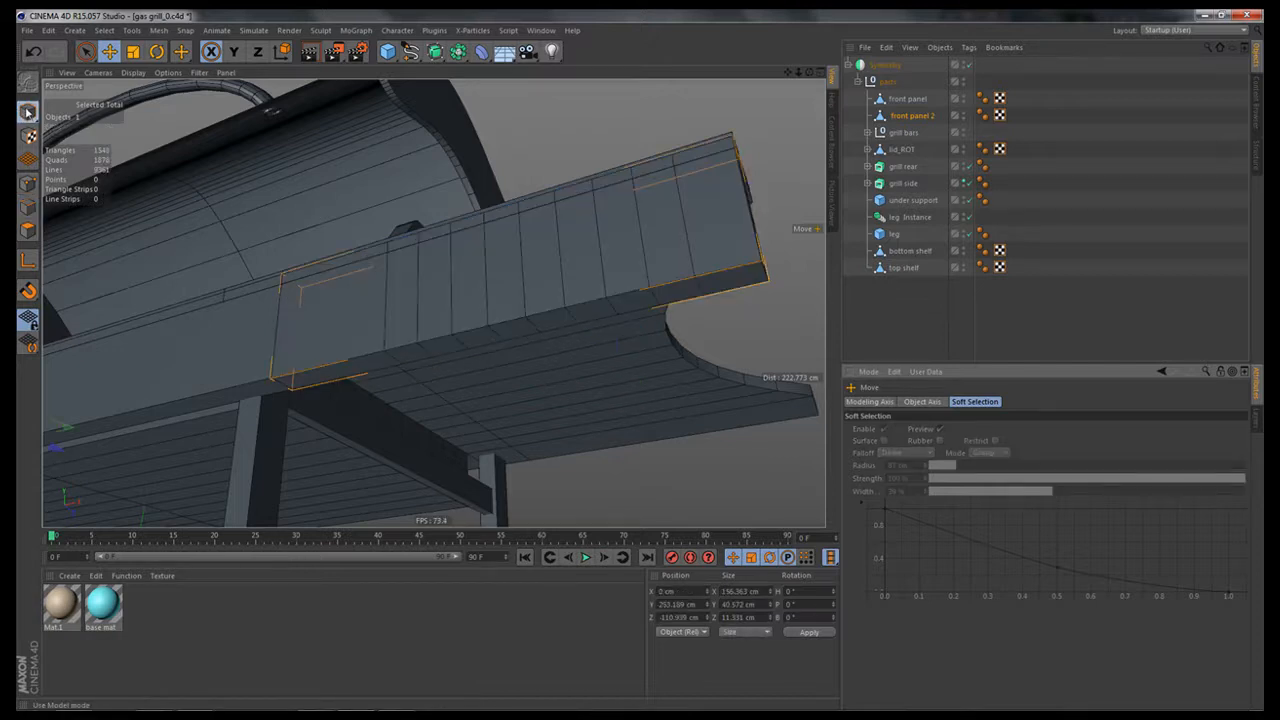
{"action": "left_click", "coordinate": [746, 591]}
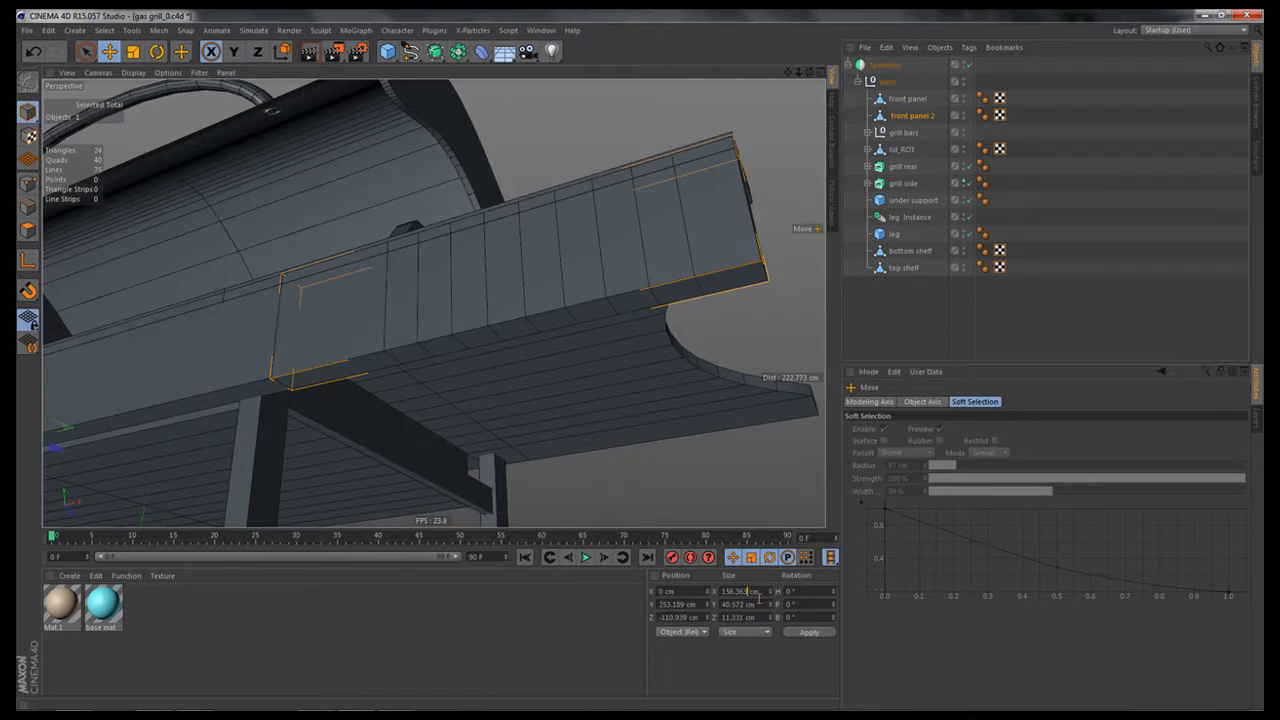
{"action": "left_click", "coordinate": [29, 207]}
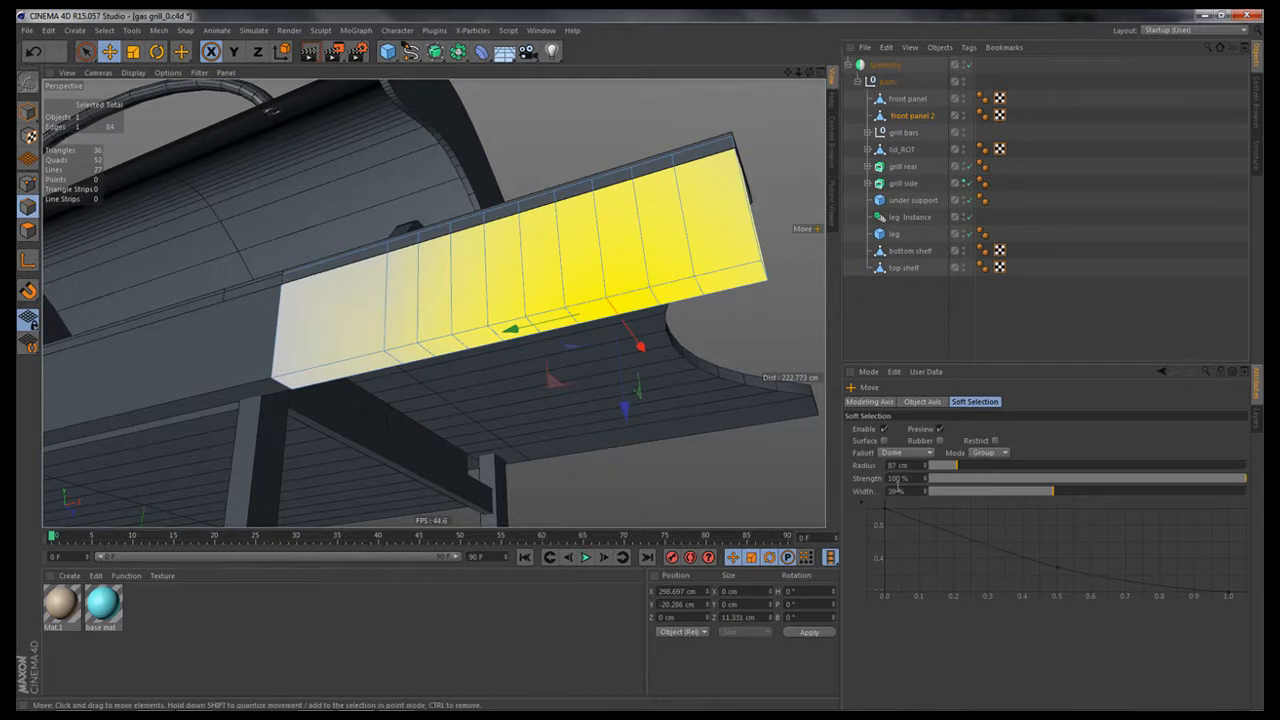
{"action": "double_click", "coordinate": [893, 466]}
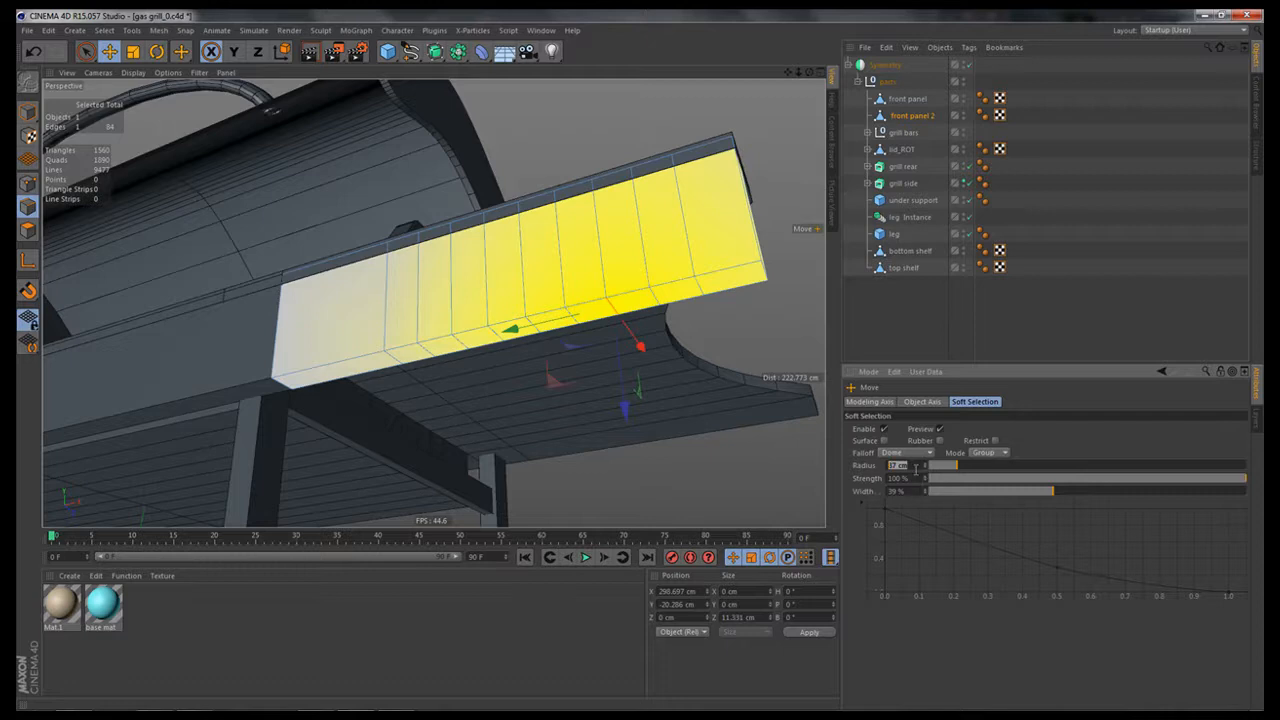
{"action": "type", "text": "157"}
{"action": "key", "text": "Return"}
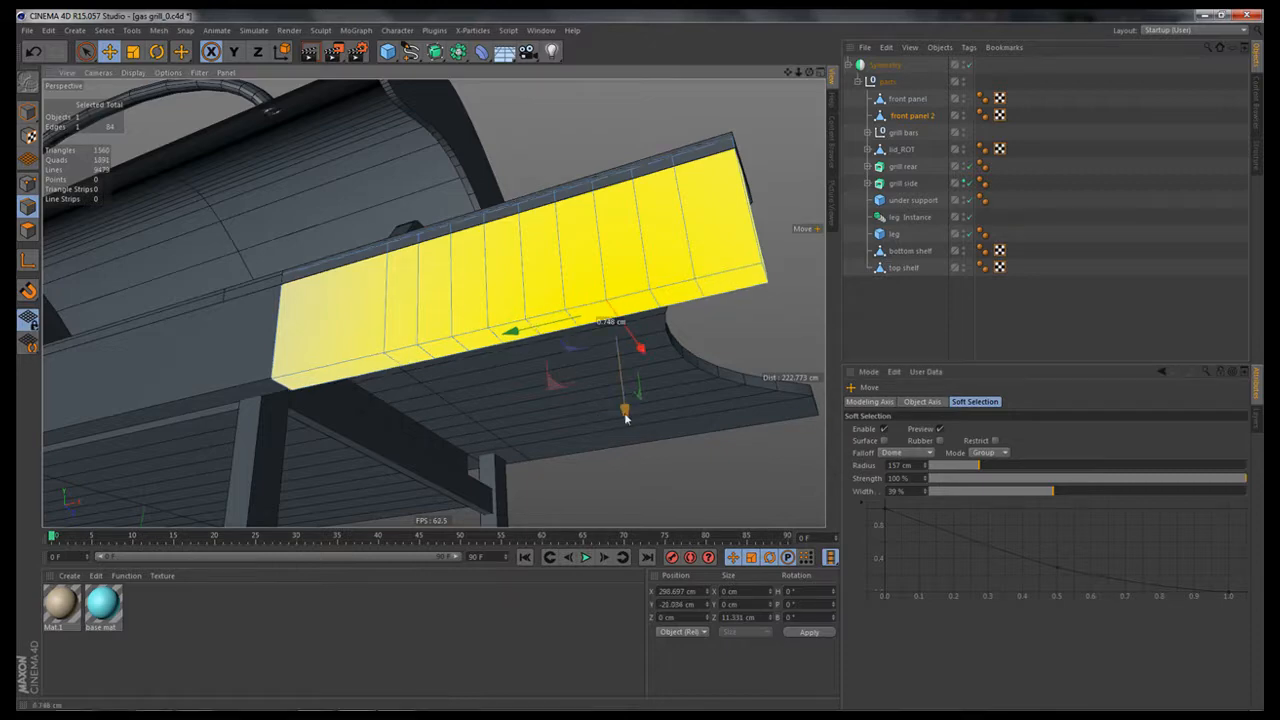
Step: Try pulling the selected underside edge down about 43 cm with the wide falloff, and undo the move
{"action": "left_click_drag", "start_coordinate": [624, 410], "coordinate": [643, 577]}
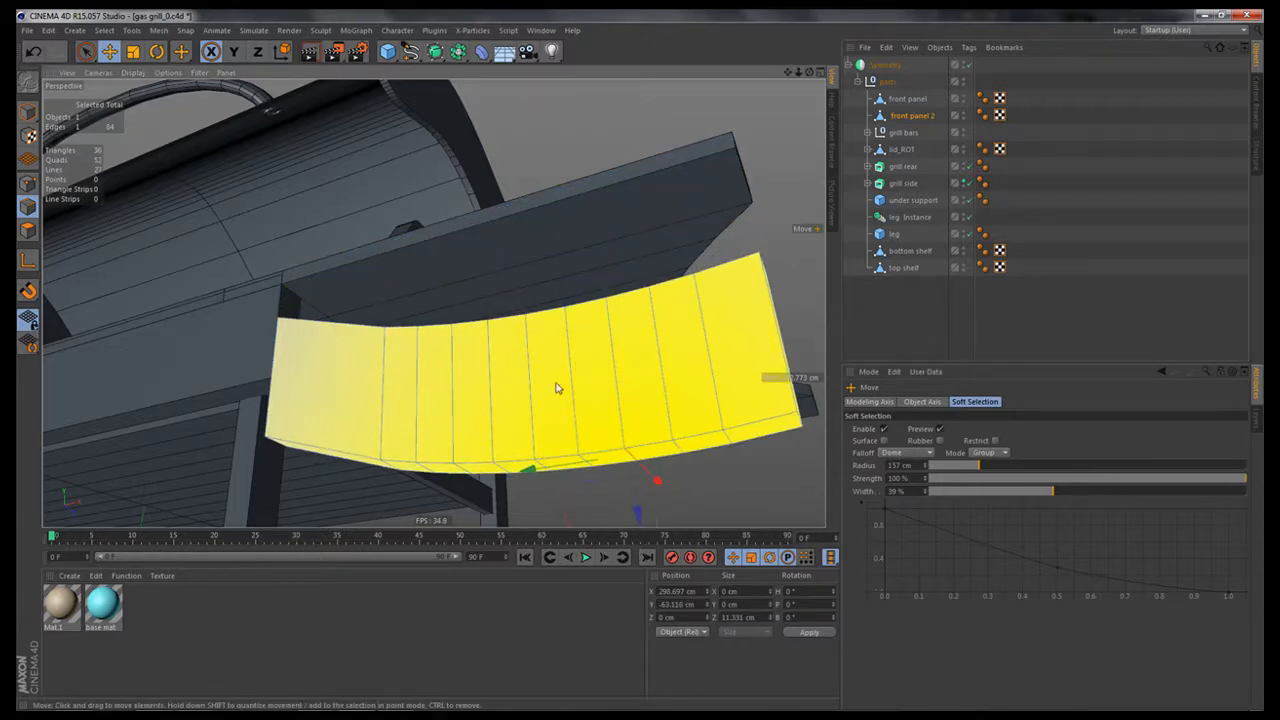
{"action": "right_click_drag", "start_coordinate": [589, 409], "coordinate": [483, 391], "text": "alt"}
{"action": "left_click_drag", "start_coordinate": [483, 391], "coordinate": [620, 381], "text": "alt"}
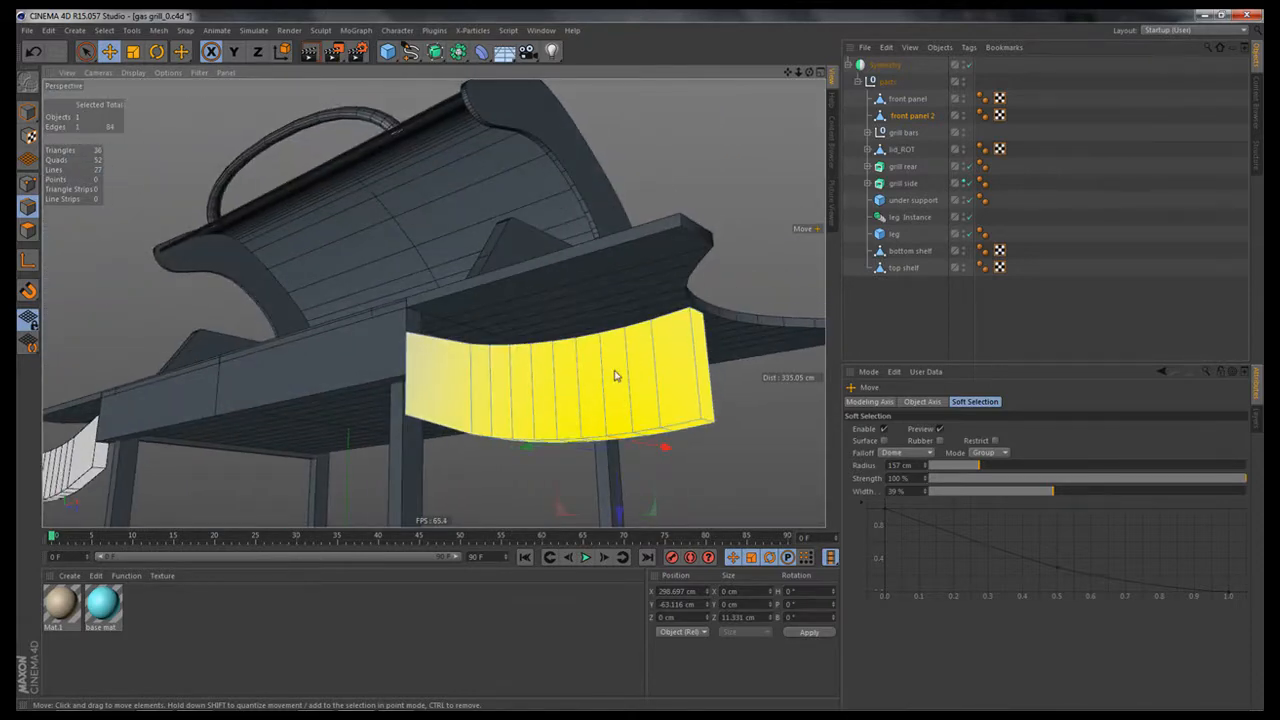
{"action": "key", "text": "ctrl+z"}
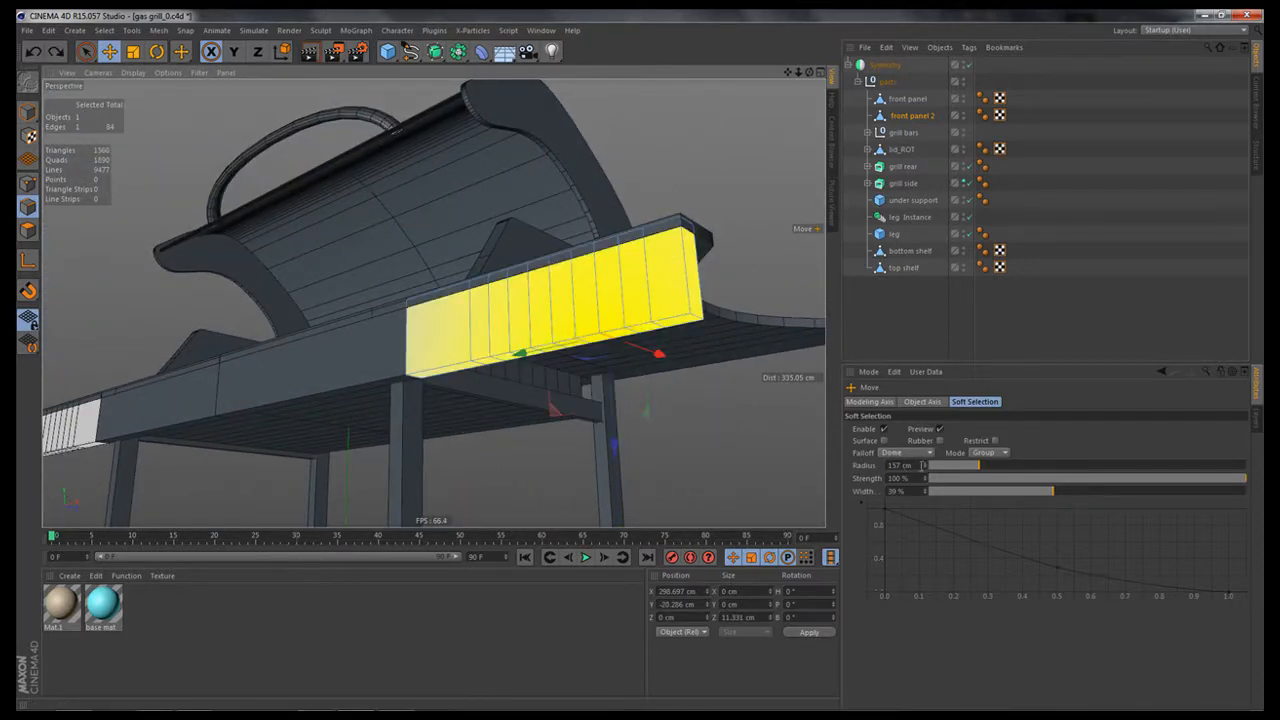
Step: Set the soft selection radius to 50 cm and its width to 50%
{"action": "double_click", "coordinate": [918, 465]}
{"action": "type", "text": "50"}
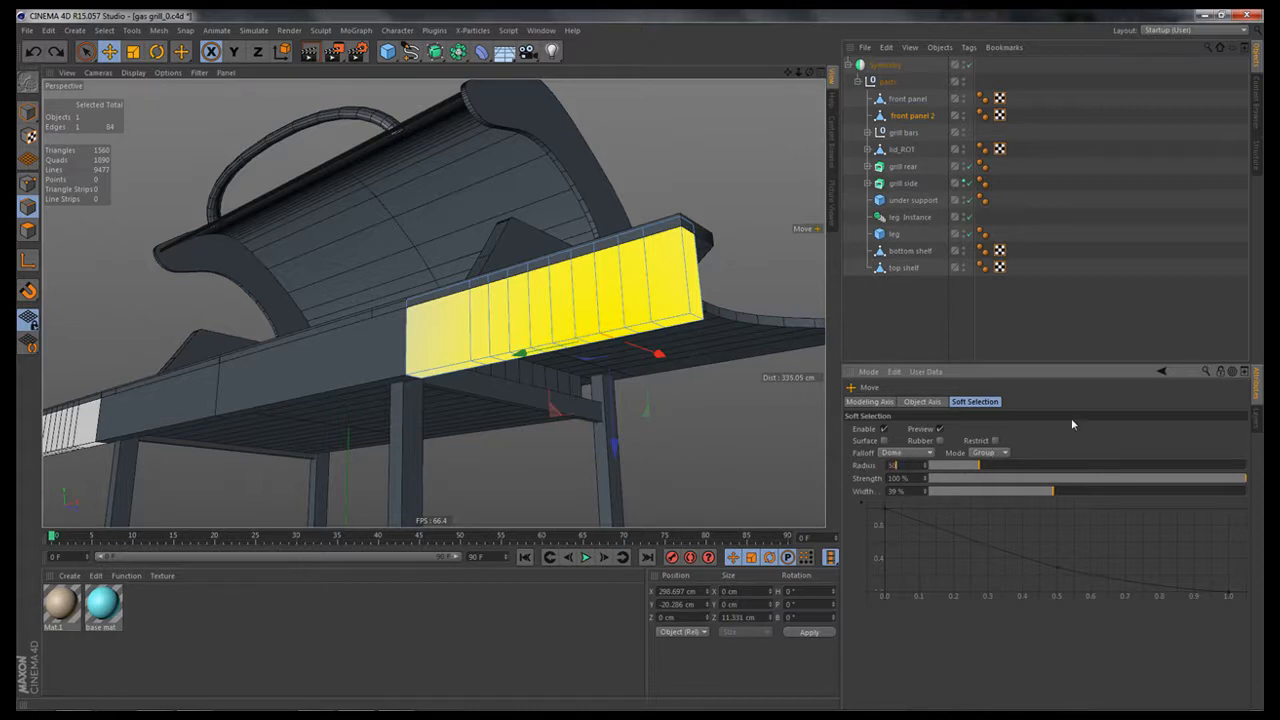
{"action": "key", "text": "Return"}
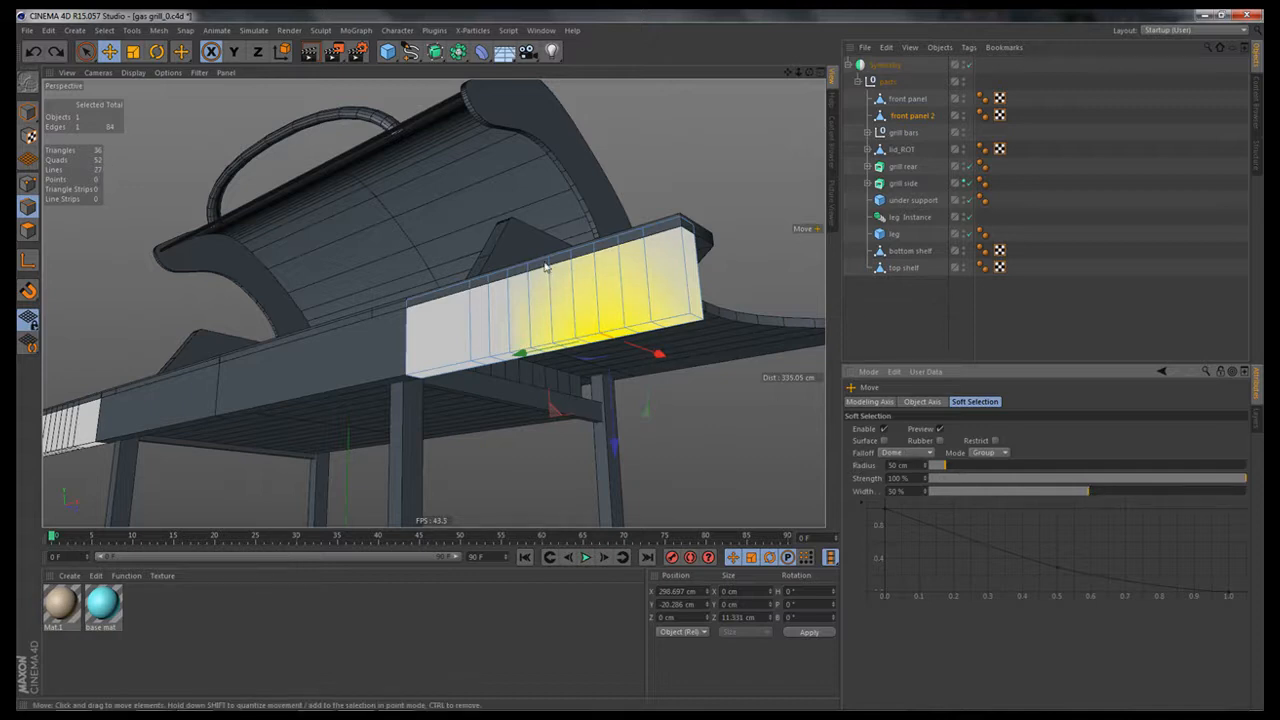
Step: Try moving the selected underside edge down about 7 cm, inspect the curve, and undo the move
{"action": "left_click_drag", "start_coordinate": [613, 440], "coordinate": [614, 461]}
{"action": "left_click_drag", "start_coordinate": [652, 311], "coordinate": [566, 263], "text": "alt"}
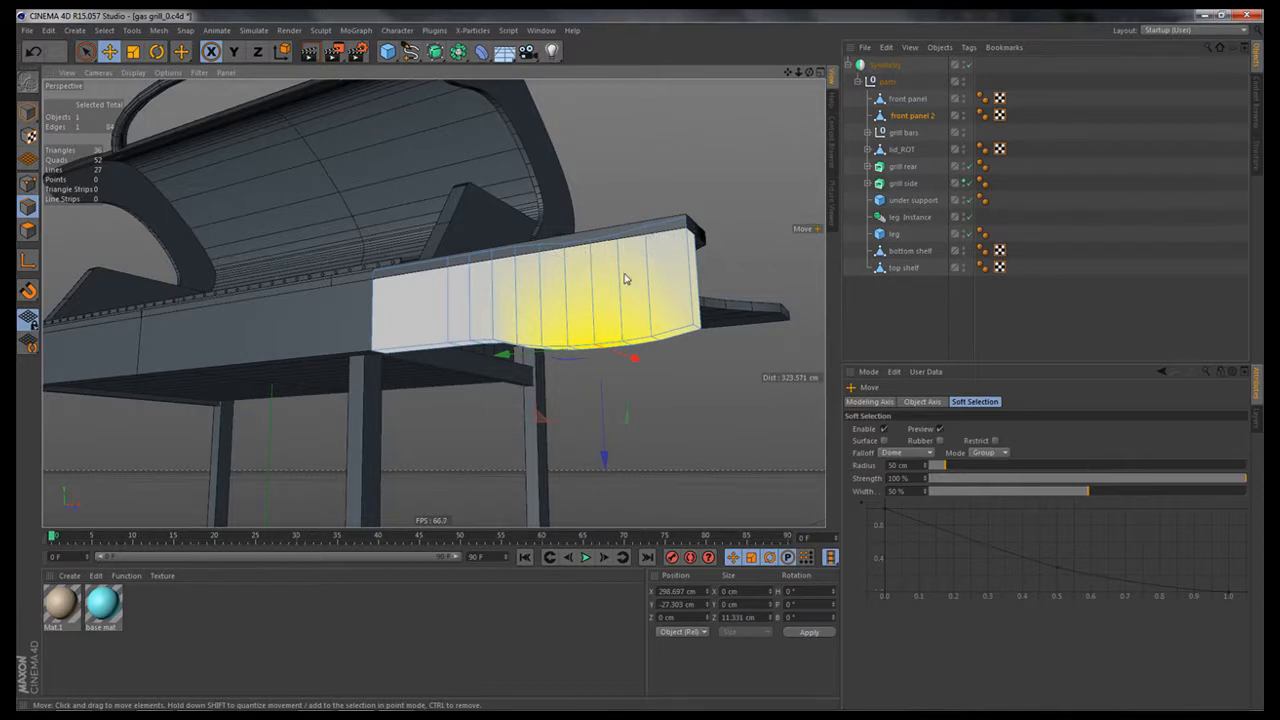
{"action": "key", "text": "ctrl+z"}
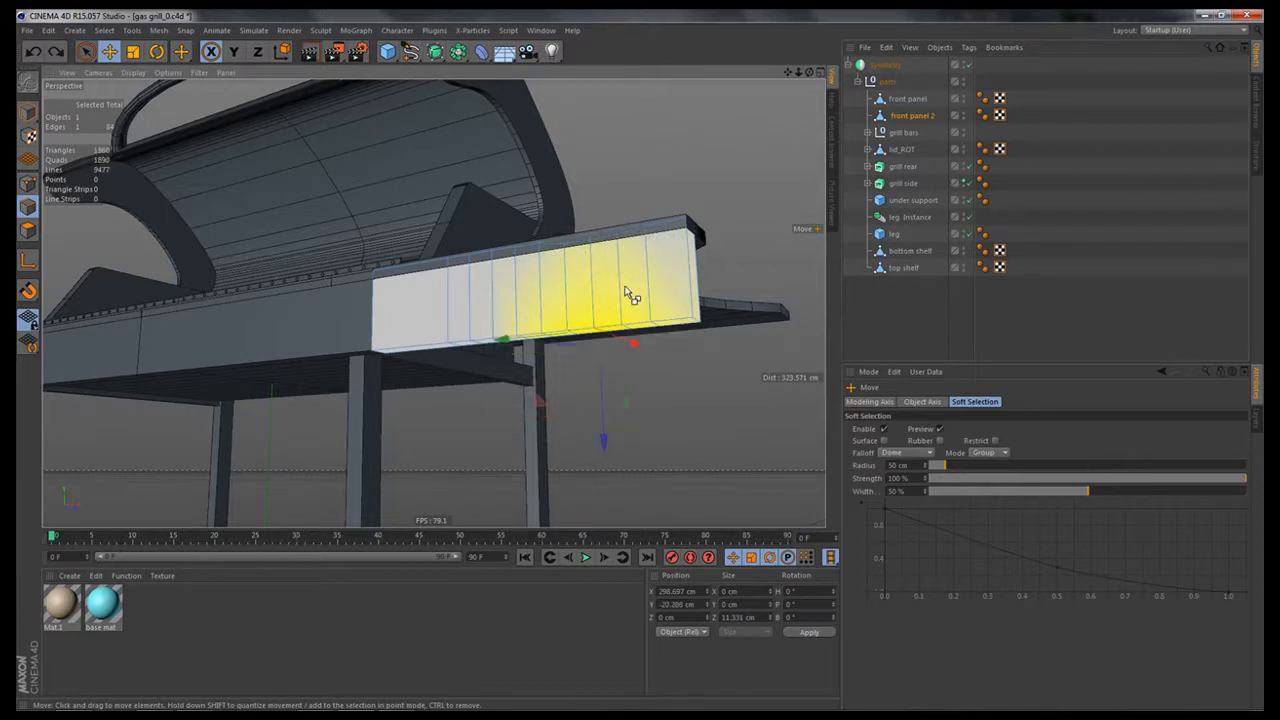
Step: Try a 45 cm soft selection radius by pulling the selected edge slightly downward, and undo the move
{"action": "left_click", "coordinate": [915, 465]}
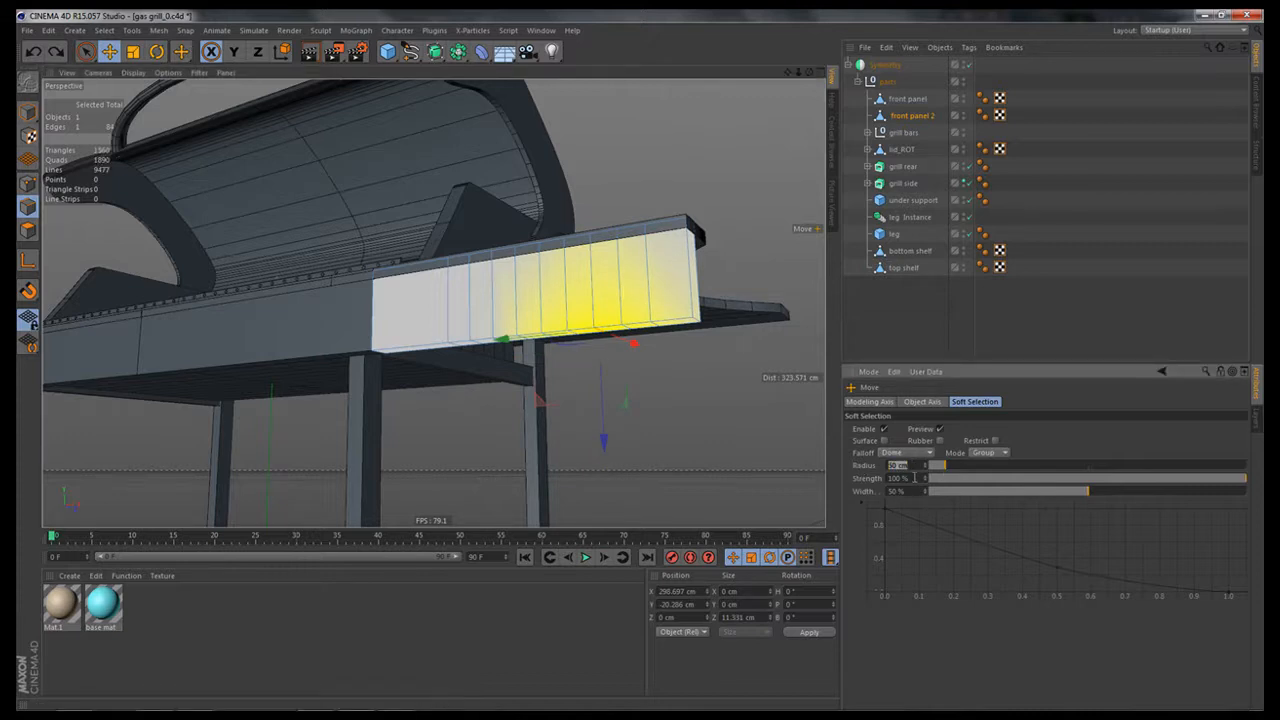
{"action": "type", "text": "45"}
{"action": "key", "text": "Return"}
{"action": "left_click_drag", "start_coordinate": [603, 442], "coordinate": [604, 465]}
{"action": "key", "text": "ctrl+z"}
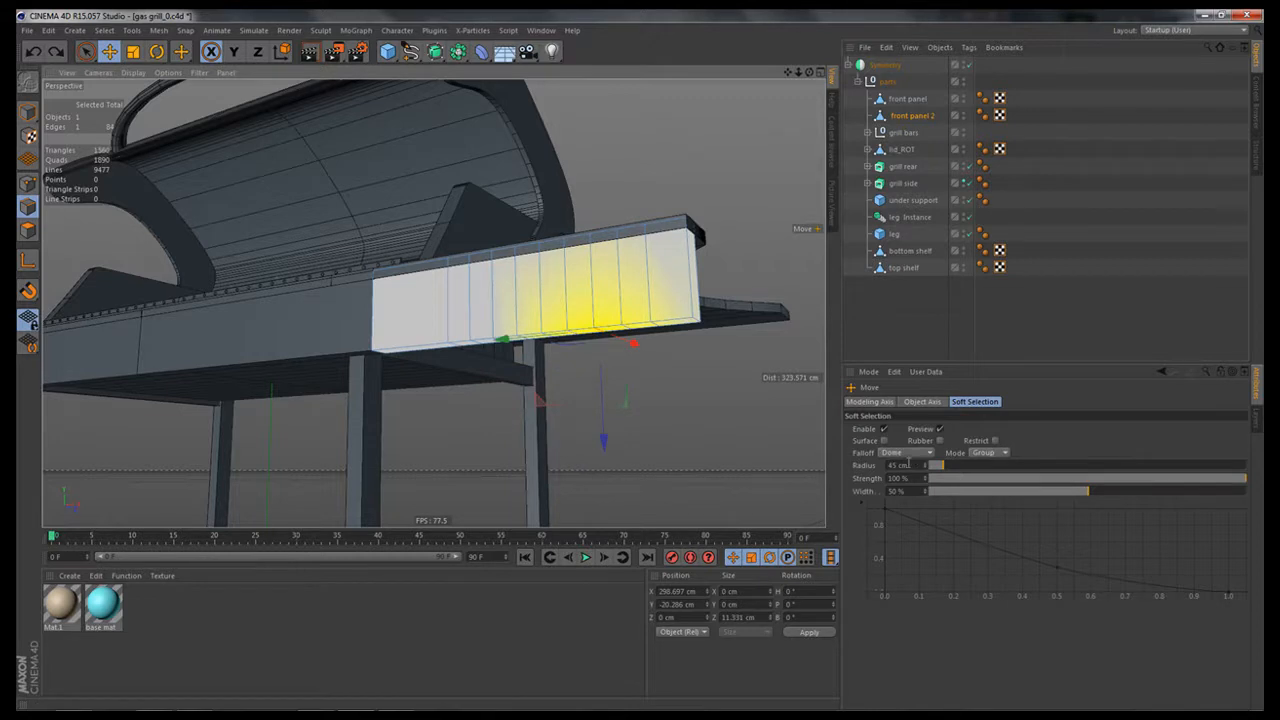
Step: Set the soft selection radius to 40 cm and move the selected underside edge down about 9 cm
{"action": "left_click", "coordinate": [911, 465]}
{"action": "type", "text": "40"}
{"action": "key", "text": "Return"}
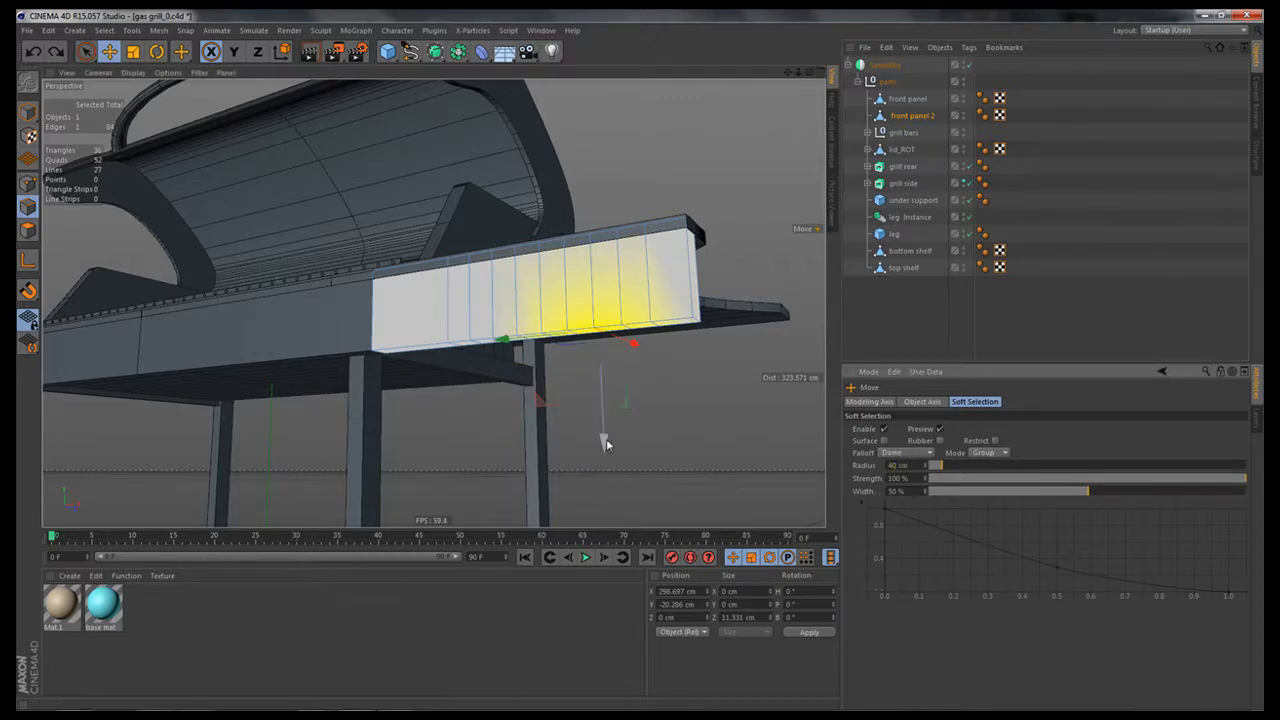
{"action": "left_click_drag", "start_coordinate": [604, 438], "coordinate": [614, 465]}
Step: Select the underside edge nearest front panel 2's inner end using Live Selection with radius 2, and raise it about 4 cm
{"action": "left_click_drag", "start_coordinate": [502, 312], "coordinate": [412, 360], "text": "alt"}
{"action": "key", "text": "space"}
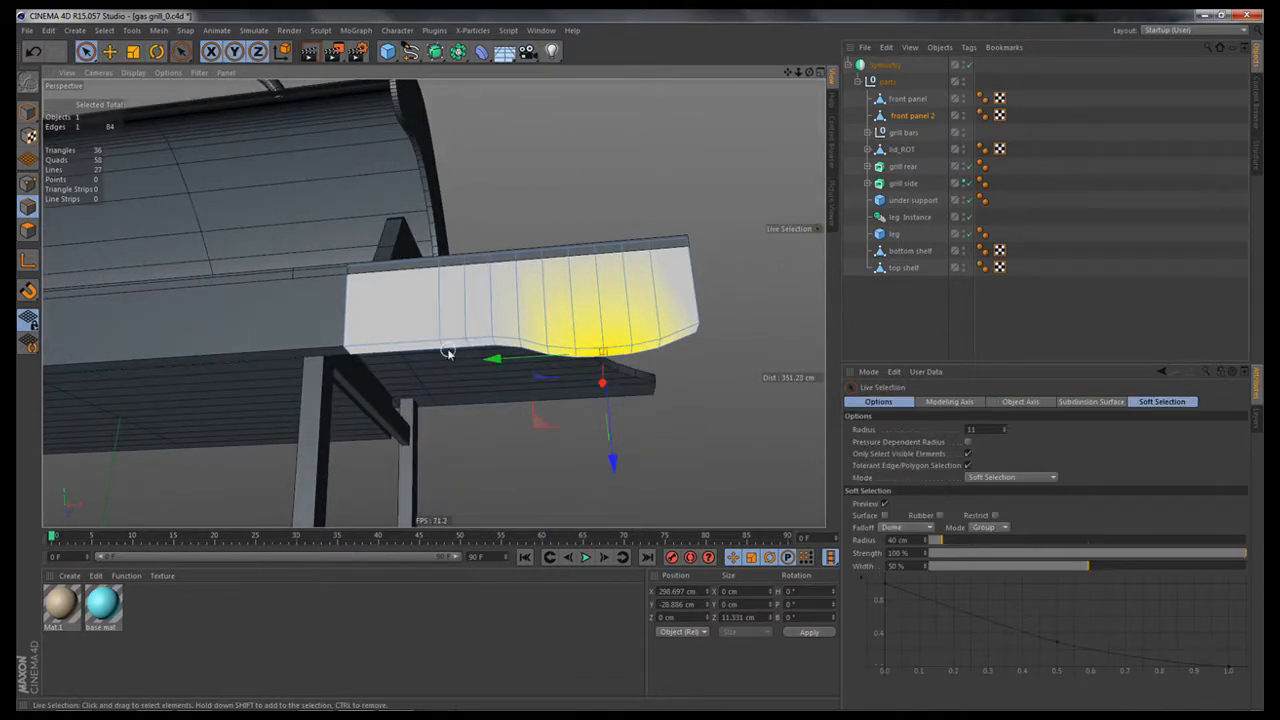
{"action": "middle_click_drag", "start_coordinate": [453, 348], "coordinate": [445, 347]}
{"action": "left_click", "coordinate": [442, 347]}
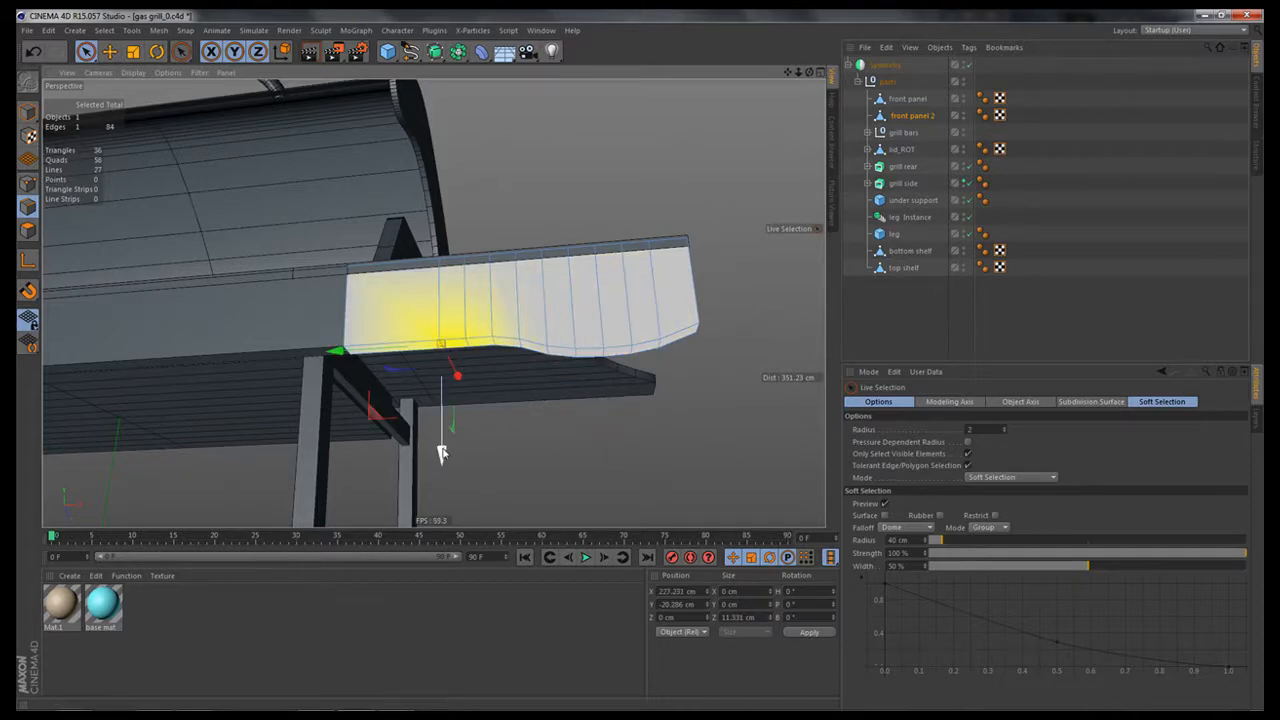
{"action": "left_click_drag", "start_coordinate": [442, 453], "coordinate": [443, 441]}
{"action": "left_click_drag", "start_coordinate": [591, 336], "coordinate": [614, 283], "text": "alt"}
{"action": "left_click_drag", "start_coordinate": [571, 323], "coordinate": [404, 314], "text": "alt"}
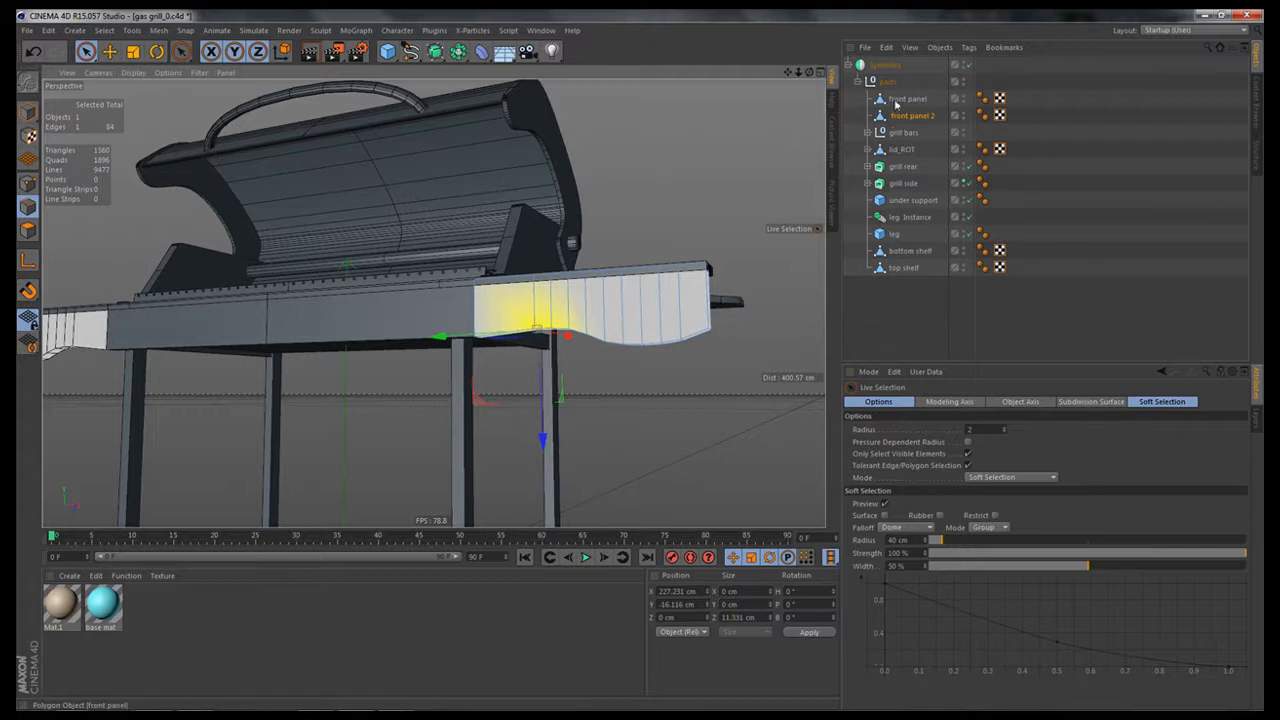
Step: Switch to the front panel object and select its four long horizontal edges with Ring Selection
{"action": "left_click", "coordinate": [905, 100]}
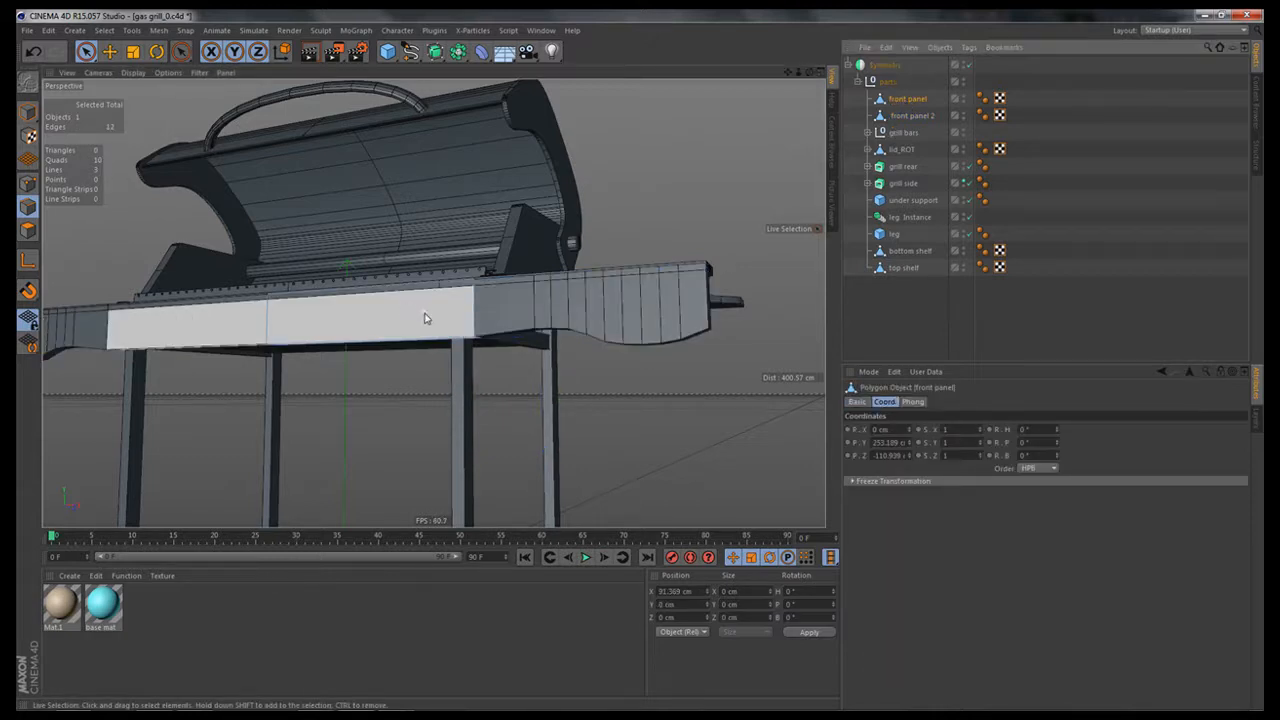
{"action": "left_click_drag", "start_coordinate": [424, 318], "coordinate": [448, 299], "text": "alt"}
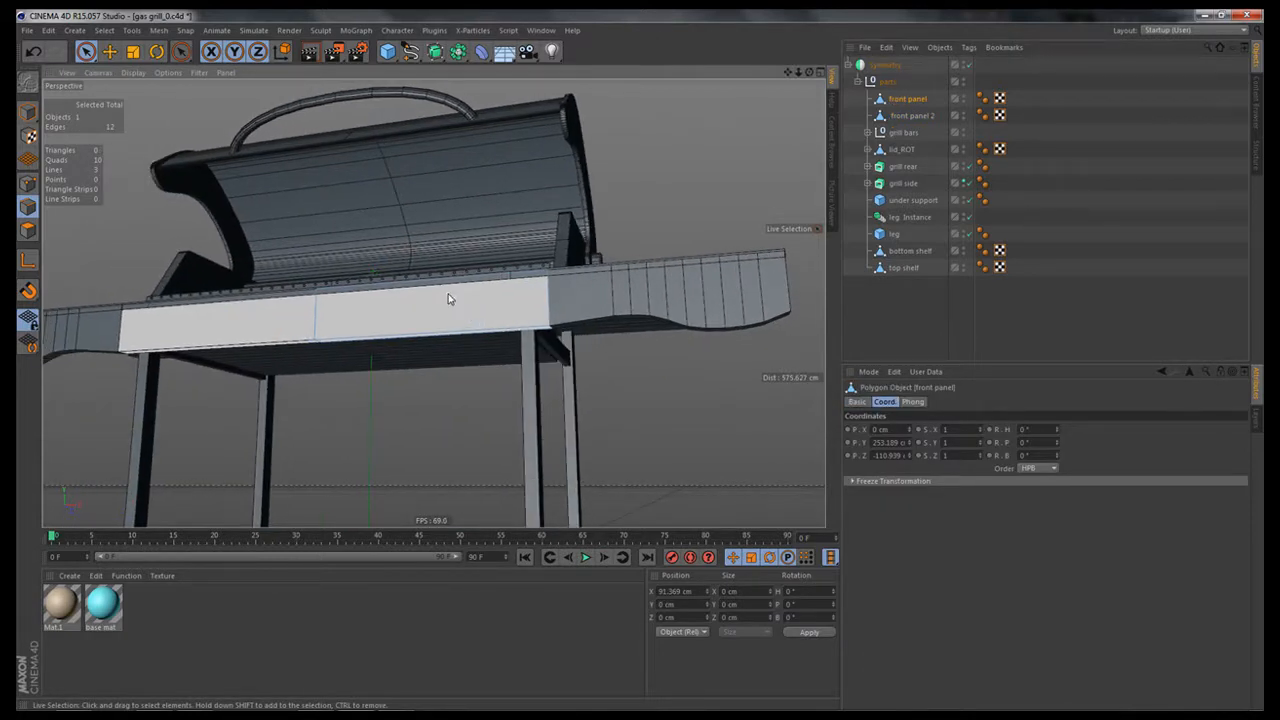
{"action": "key", "text": "u"}
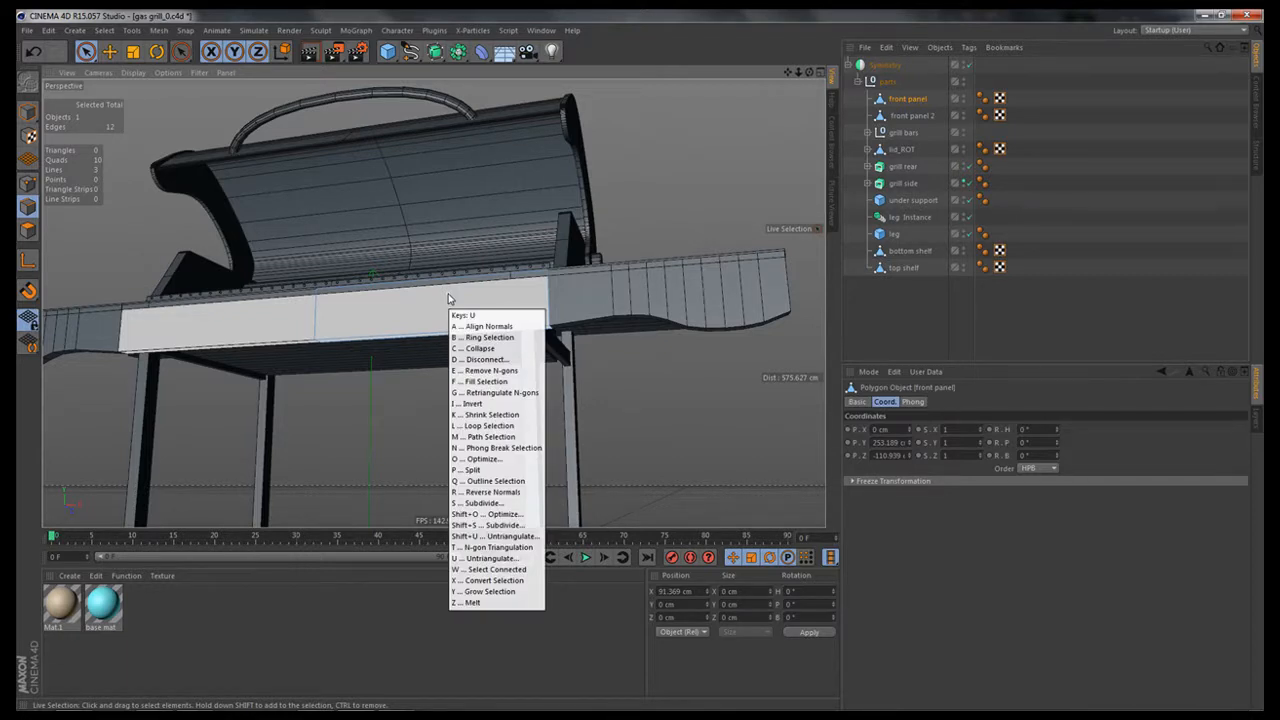
{"action": "key", "text": "b"}
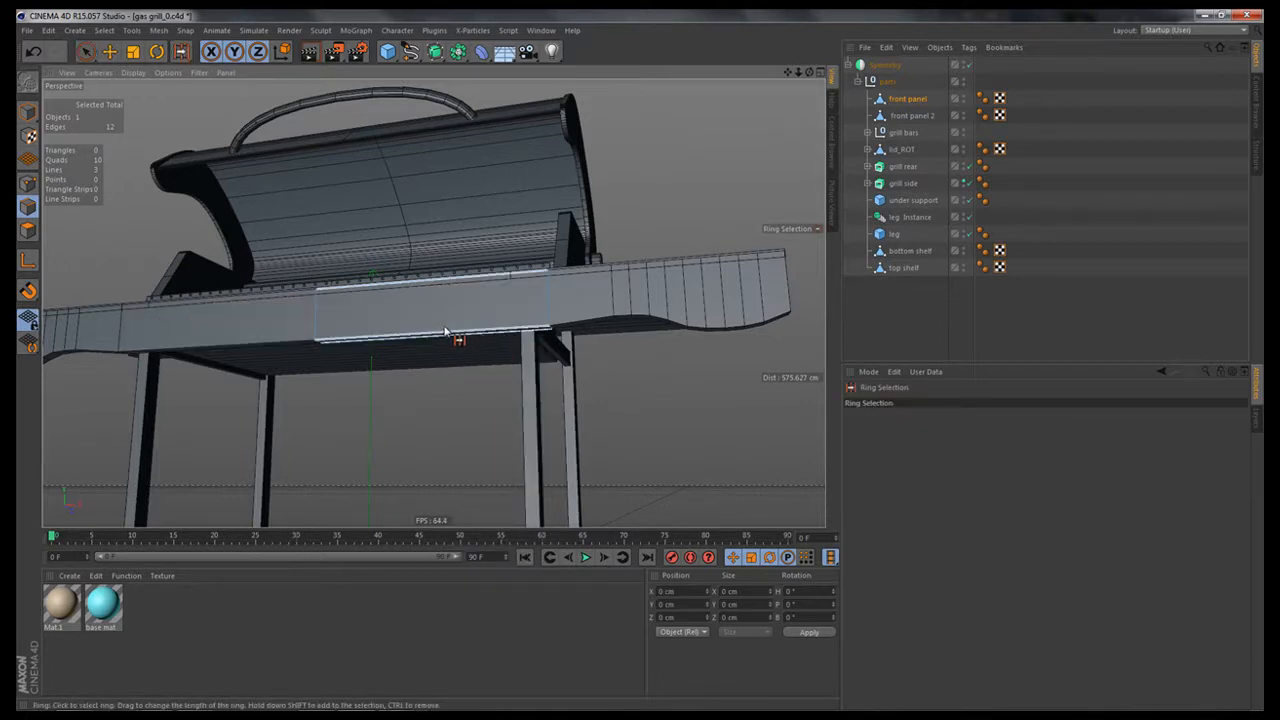
{"action": "left_click", "coordinate": [470, 335]}
{"action": "key", "text": "space"}
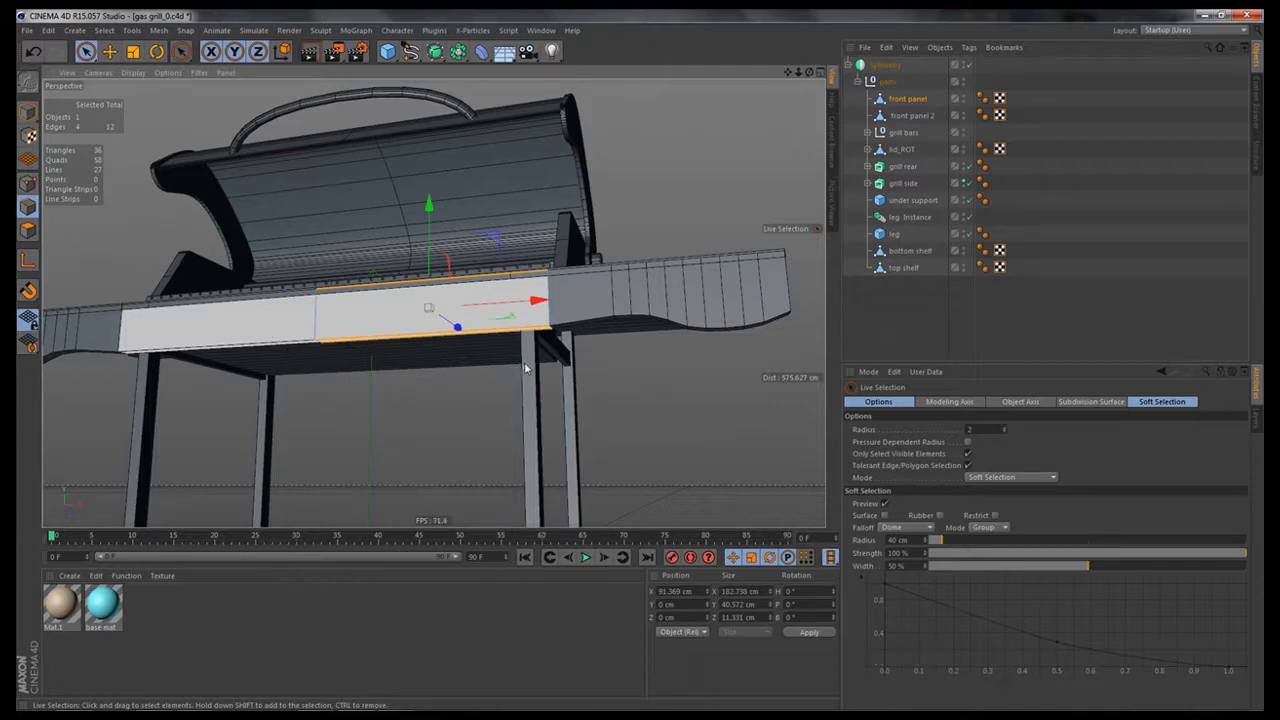
Step: Edge-cut the front panel's four selected long edges with reset values, using 16 subdivisions at 50% offset and 100% scale
{"action": "mouse_move", "coordinate": [478, 354]}
{"action": "left_mouse_down", "text": "alt"}
{"action": "mouse_move", "coordinate": [423, 354]}
{"action": "mouse_move", "coordinate": [481, 357]}
{"action": "left_mouse_up", "text": "alt"}
{"action": "right_click", "coordinate": [483, 354]}
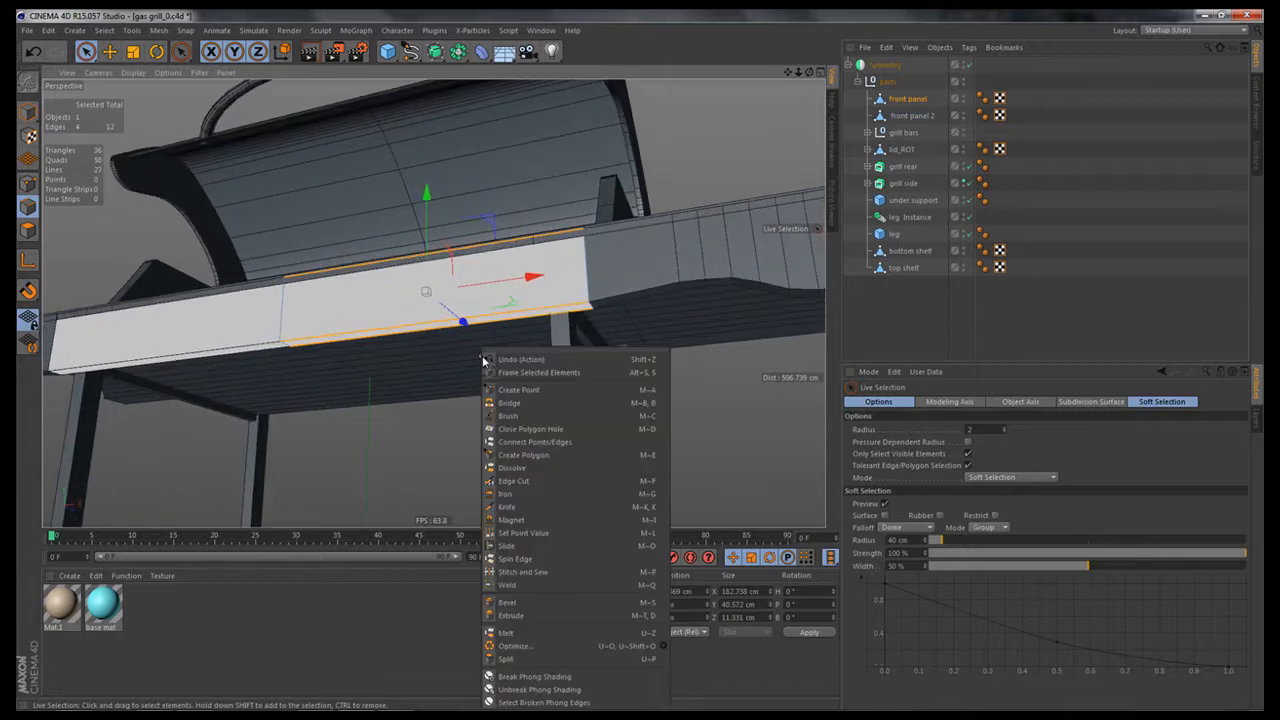
{"action": "left_click", "coordinate": [535, 484]}
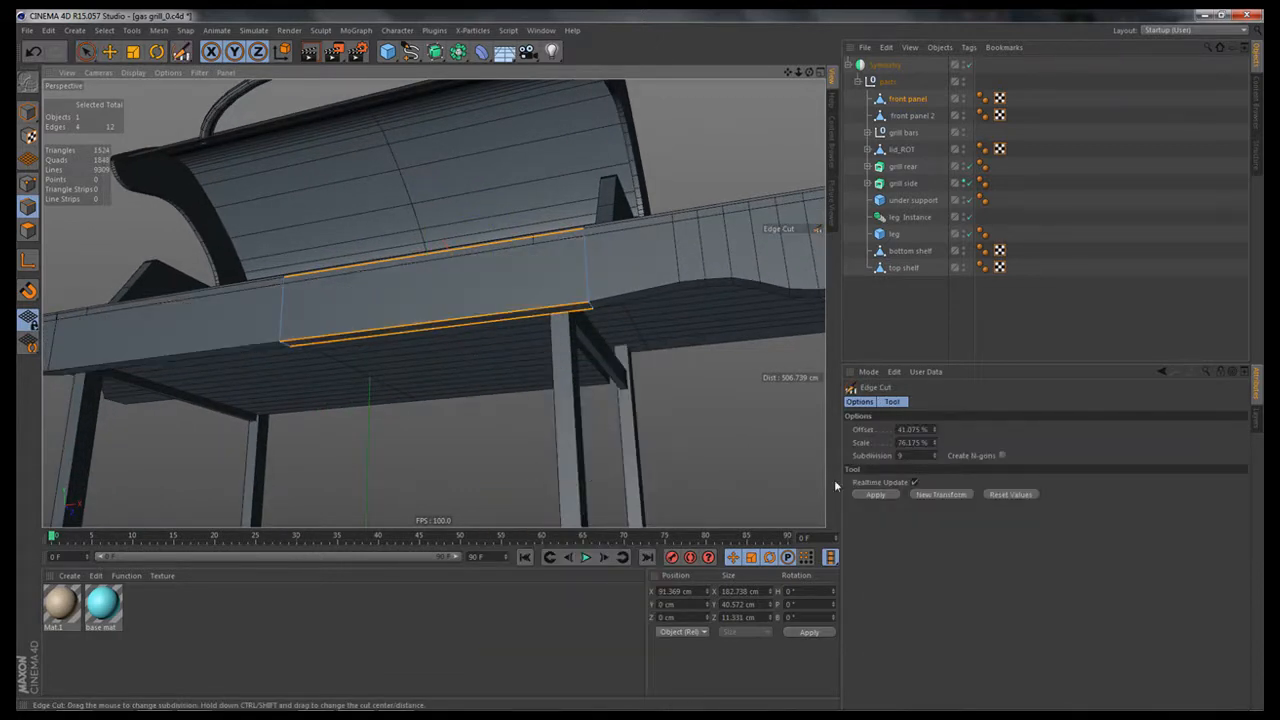
{"action": "left_click", "coordinate": [1012, 494]}
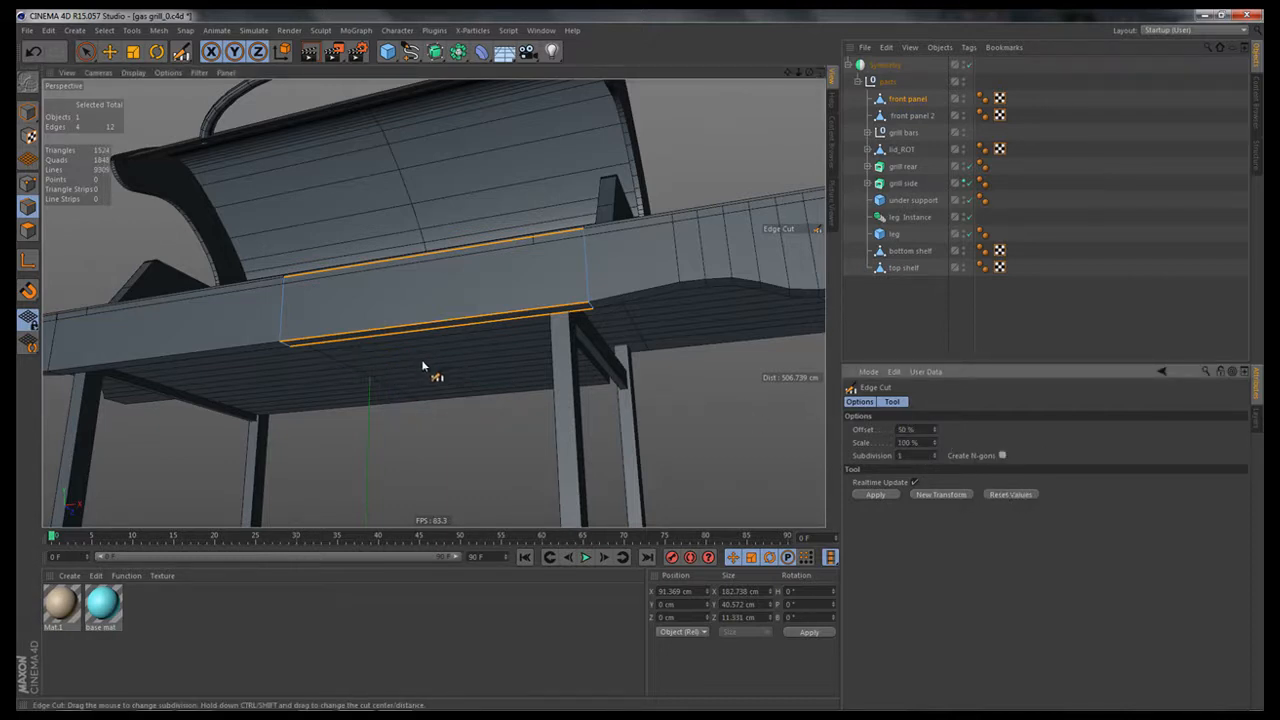
{"action": "left_click_drag", "start_coordinate": [423, 366], "coordinate": [726, 369]}
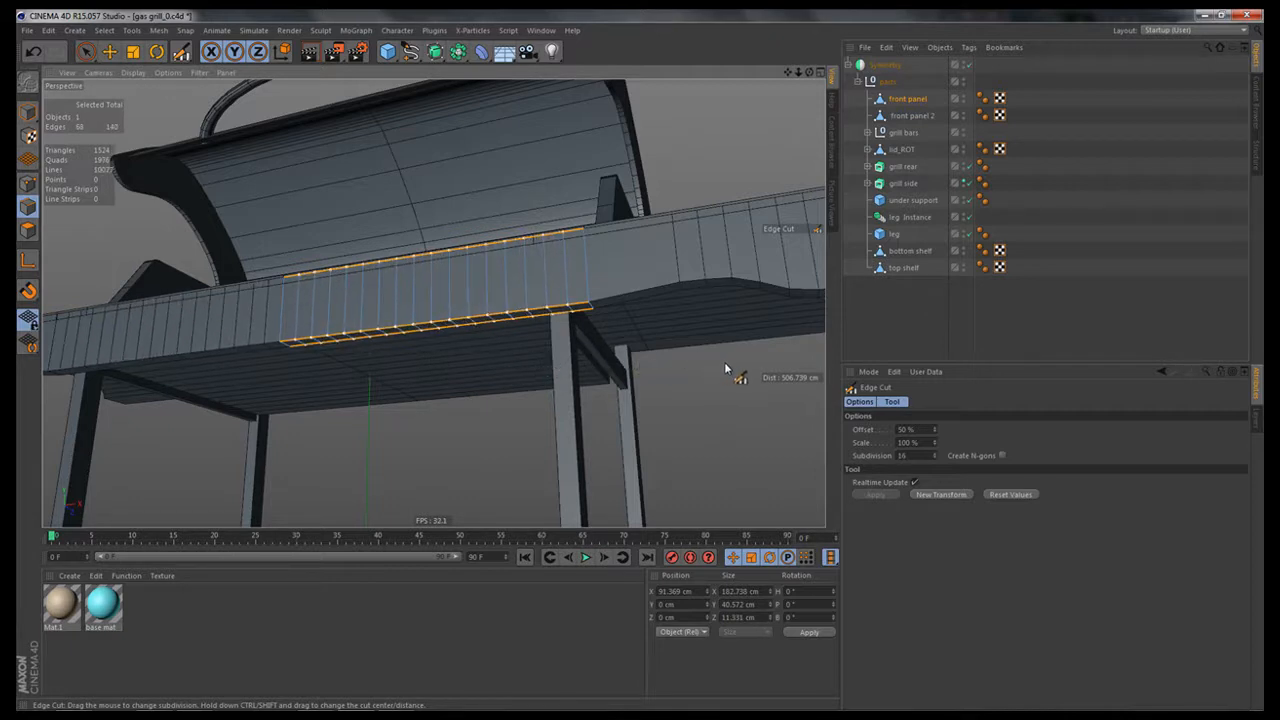
{"action": "key", "text": "space"}
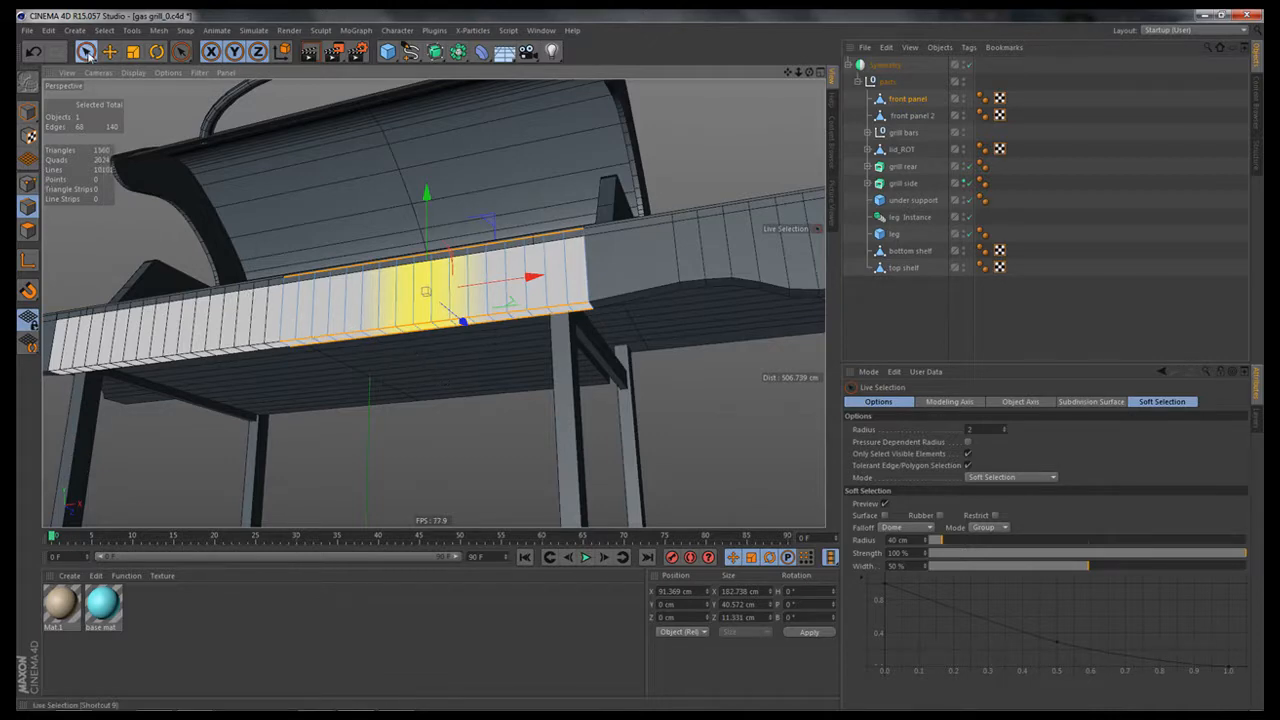
Step: Deselect the cut edges and select only the front panel's underside edge at the grill's centre
{"action": "left_click", "coordinate": [290, 366]}
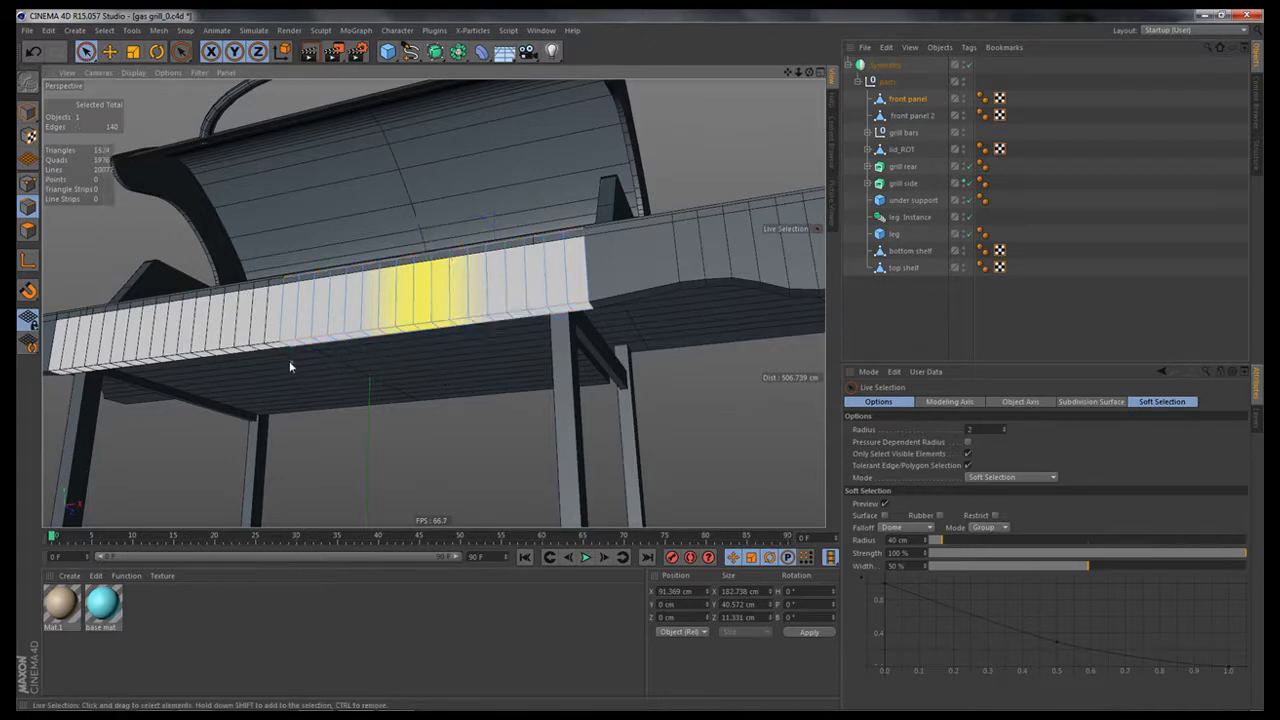
{"action": "left_click", "coordinate": [285, 346]}
{"action": "left_click_drag", "start_coordinate": [430, 320], "coordinate": [358, 290], "text": "alt"}
{"action": "middle_click_drag", "start_coordinate": [358, 290], "coordinate": [469, 287], "text": "alt"}
{"action": "right_click_drag", "start_coordinate": [469, 287], "coordinate": [405, 286], "text": "alt"}
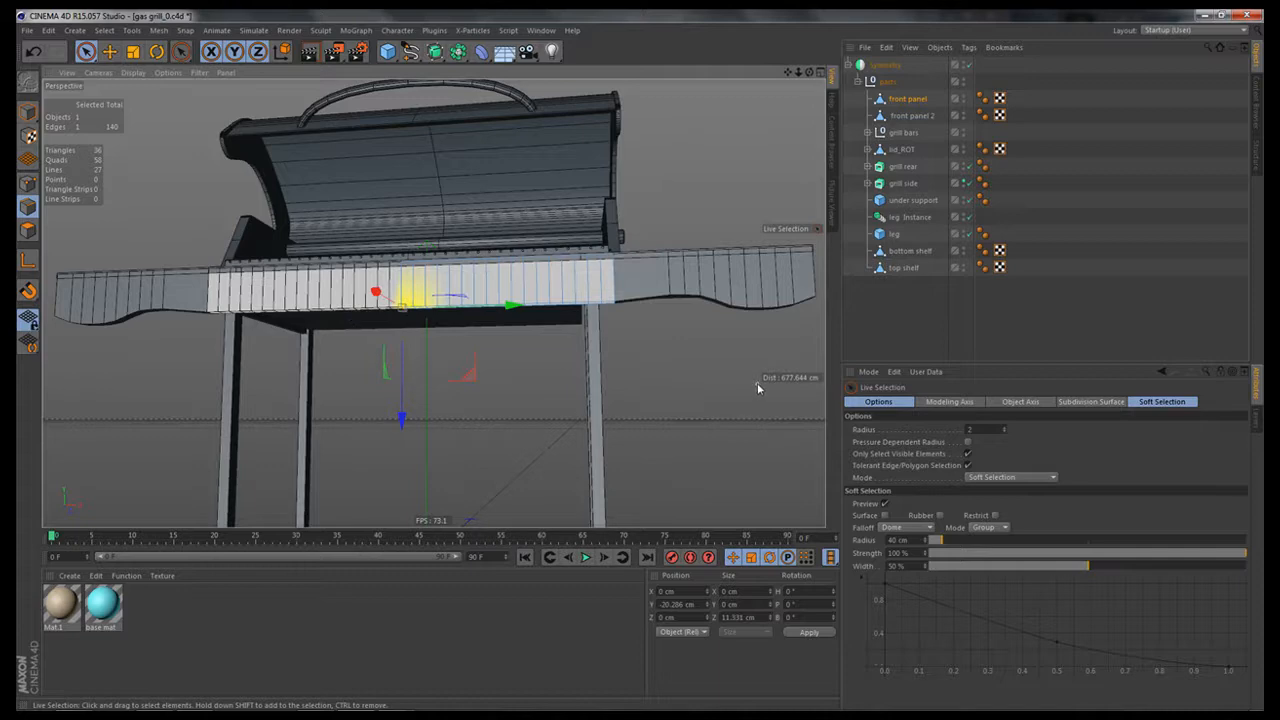
Step: Enable surface-based soft selection in All mode with a 195 cm radius, and move the centre edge down about 17 cm
{"action": "left_click_drag", "start_coordinate": [560, 365], "coordinate": [372, 318], "text": "alt"}
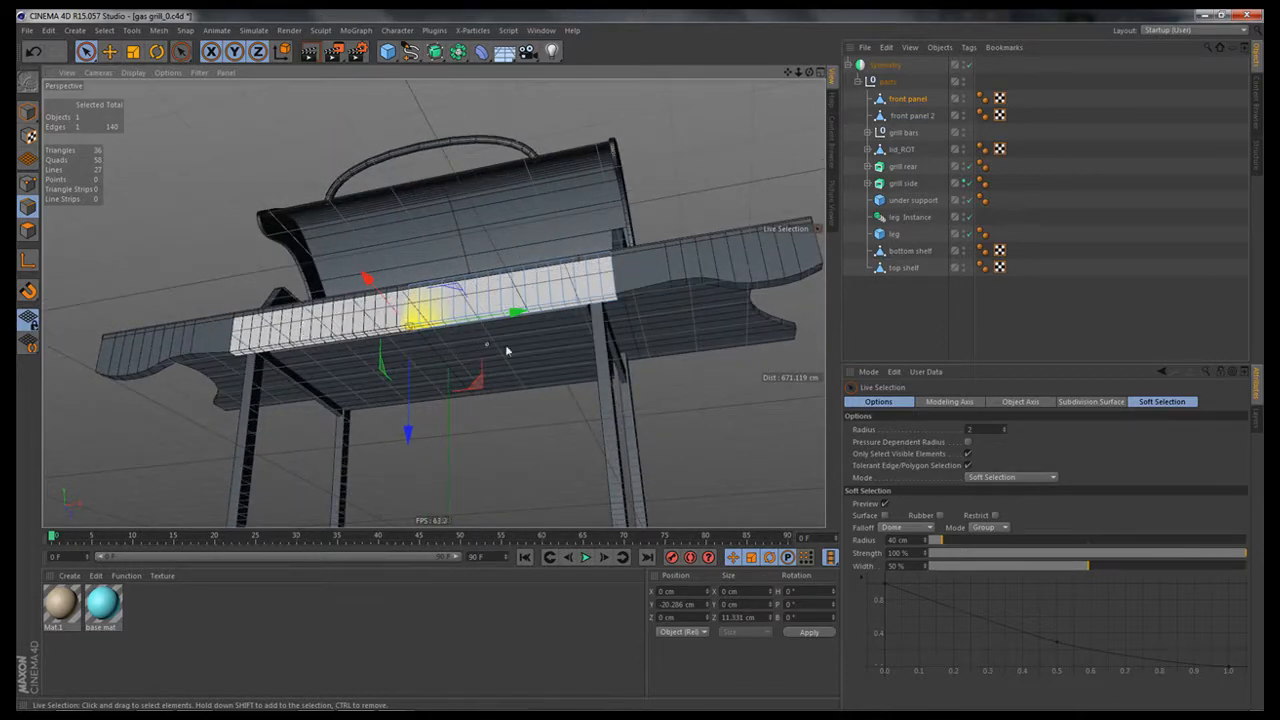
{"action": "right_click_drag", "start_coordinate": [507, 347], "coordinate": [563, 320], "text": "alt"}
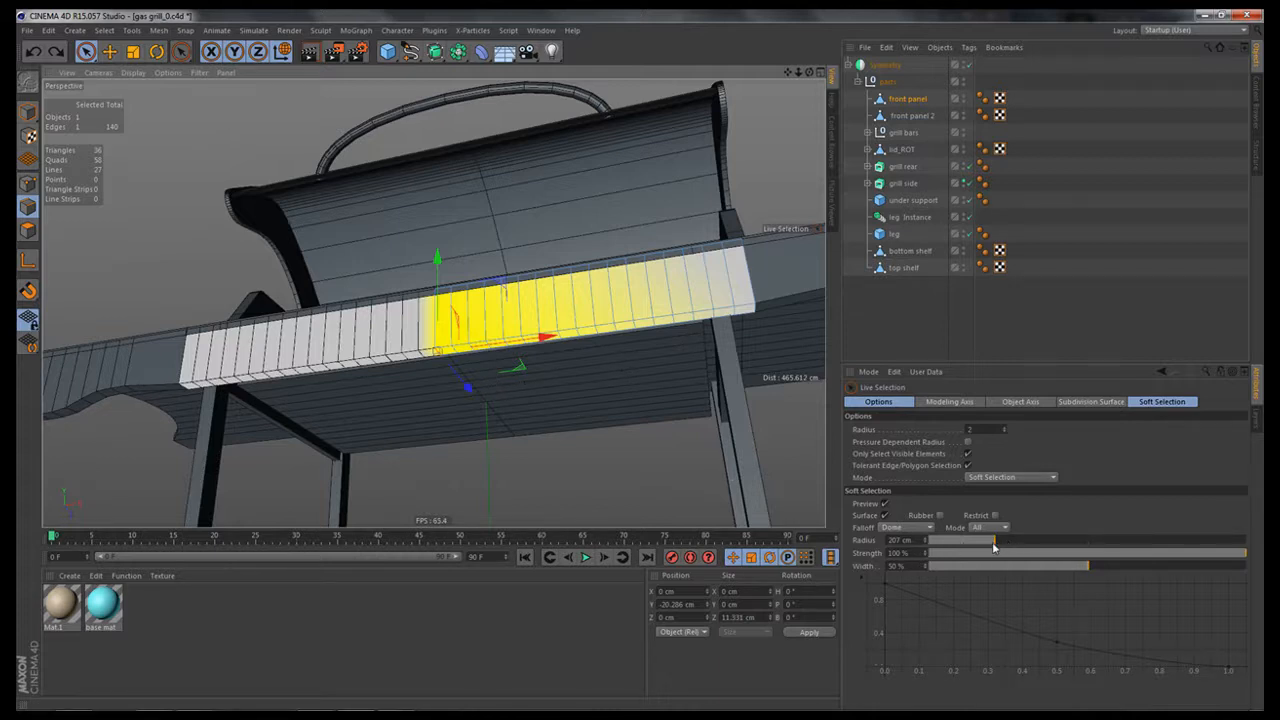
{"action": "mouse_move", "coordinate": [993, 541]}
{"action": "left_mouse_down"}
{"action": "mouse_move", "coordinate": [1005, 546]}
{"action": "mouse_move", "coordinate": [992, 541]}
{"action": "left_mouse_up"}
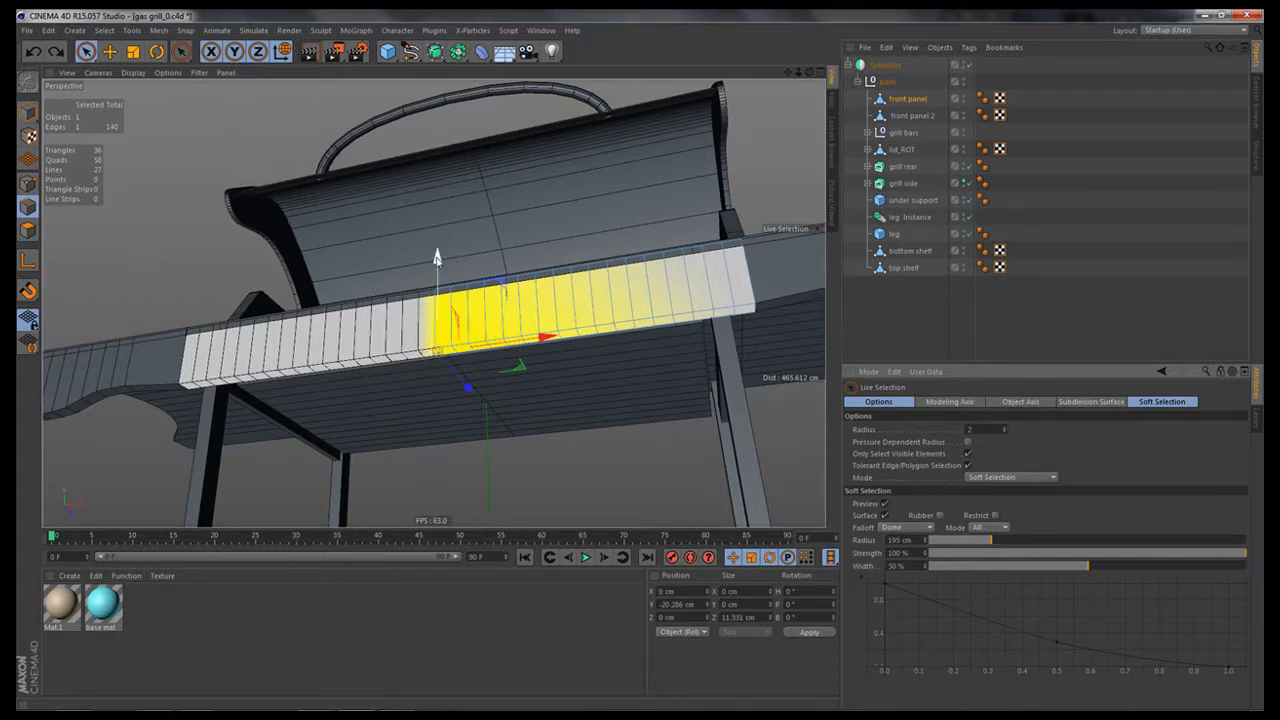
{"action": "mouse_move", "coordinate": [437, 258]}
{"action": "left_mouse_down"}
{"action": "mouse_move", "coordinate": [437, 292]}
{"action": "mouse_move", "coordinate": [436, 280]}
{"action": "left_mouse_up"}
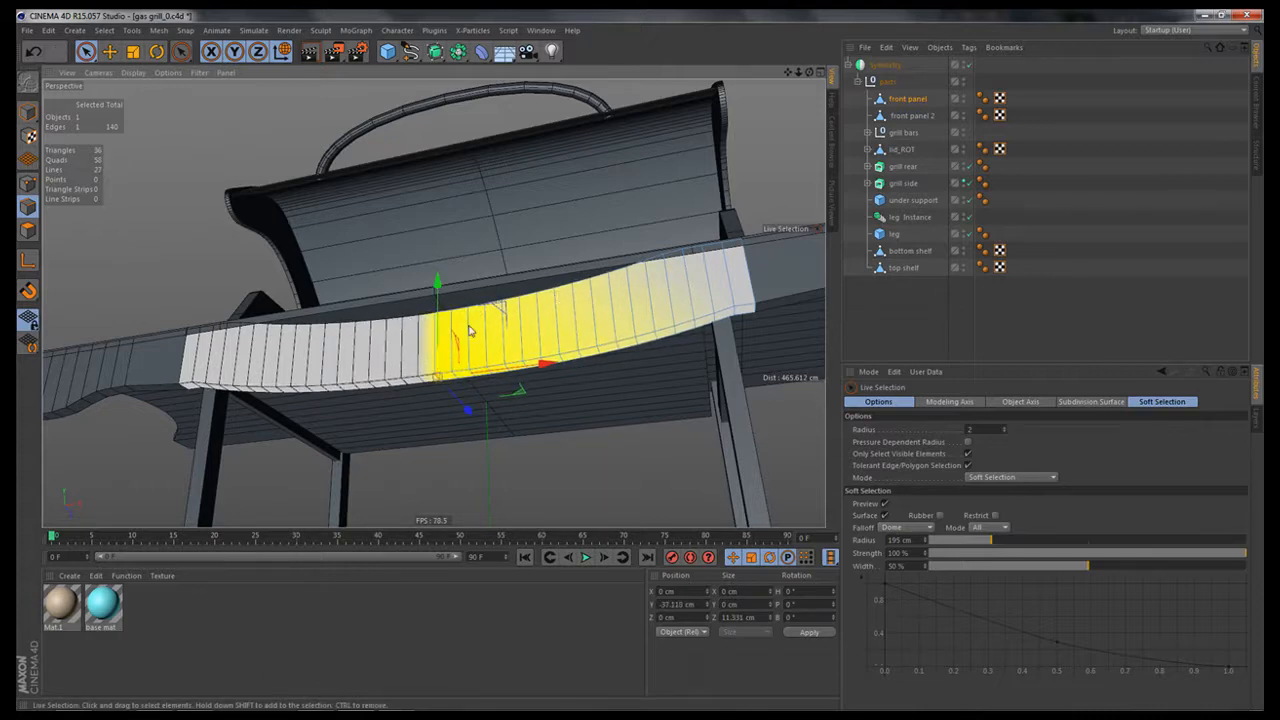
Step: Switch the front panel to point editing and enlarge the Live Selection radius to 79
{"action": "left_click_drag", "start_coordinate": [600, 329], "coordinate": [509, 242], "text": "alt"}
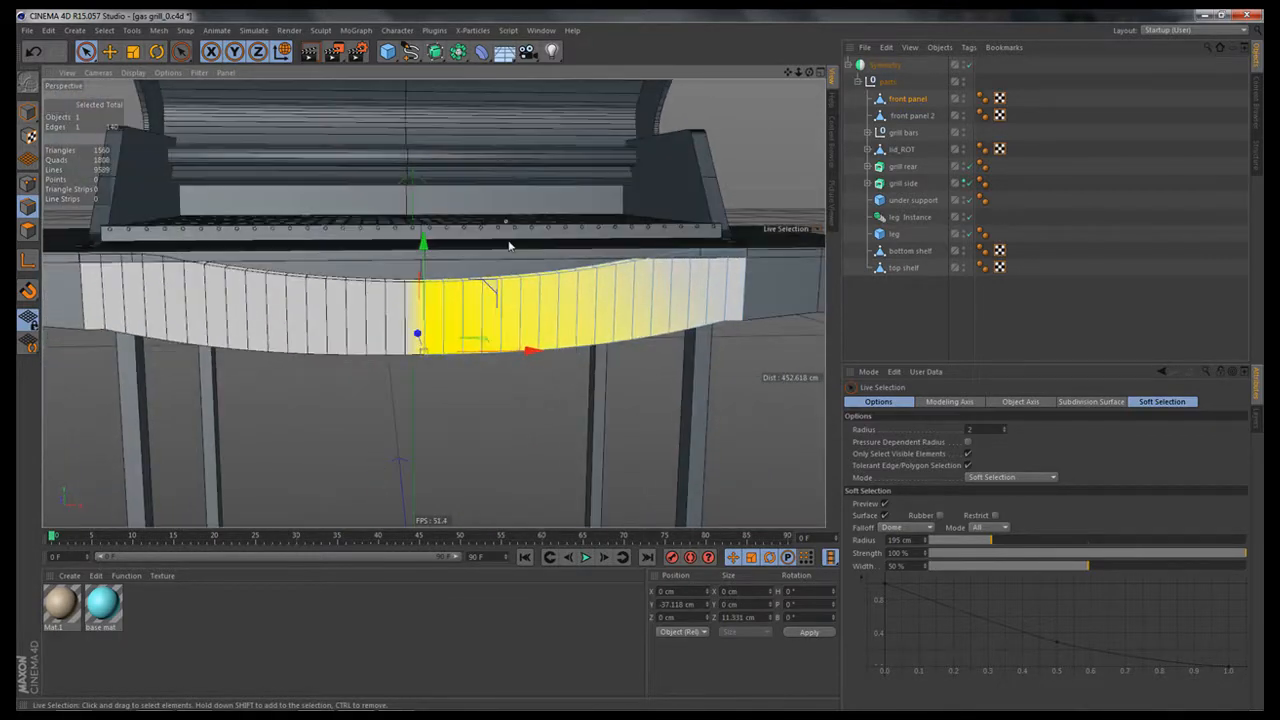
{"action": "right_click_drag", "start_coordinate": [509, 242], "coordinate": [602, 318], "text": "alt"}
{"action": "middle_click_drag", "start_coordinate": [613, 364], "coordinate": [531, 357], "text": "alt"}
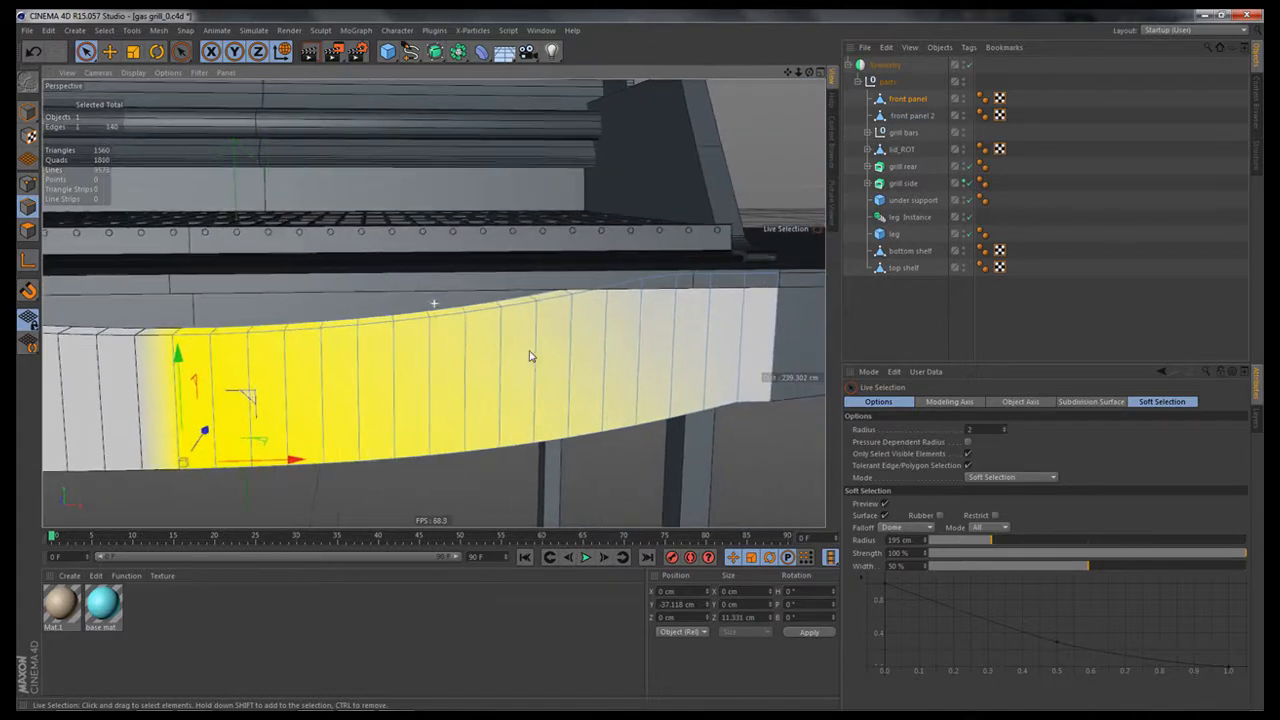
{"action": "right_click_drag", "start_coordinate": [555, 351], "coordinate": [514, 351], "text": "alt"}
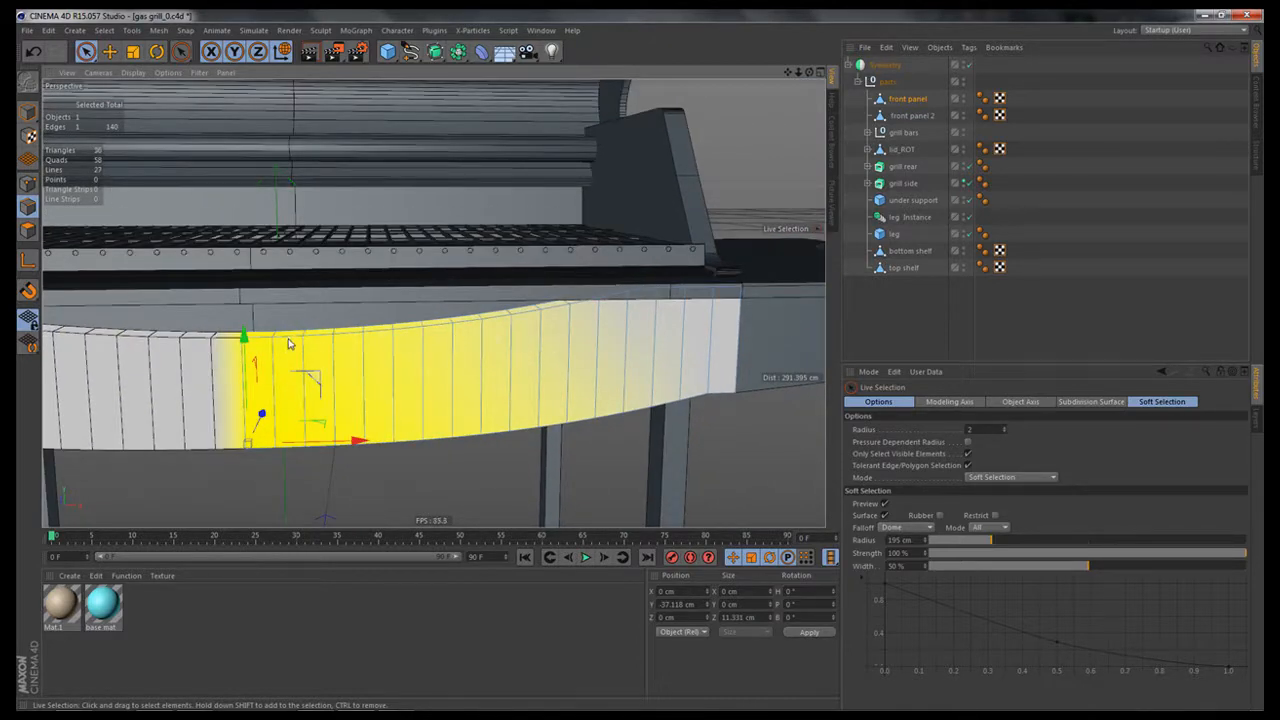
{"action": "left_click", "coordinate": [28, 186]}
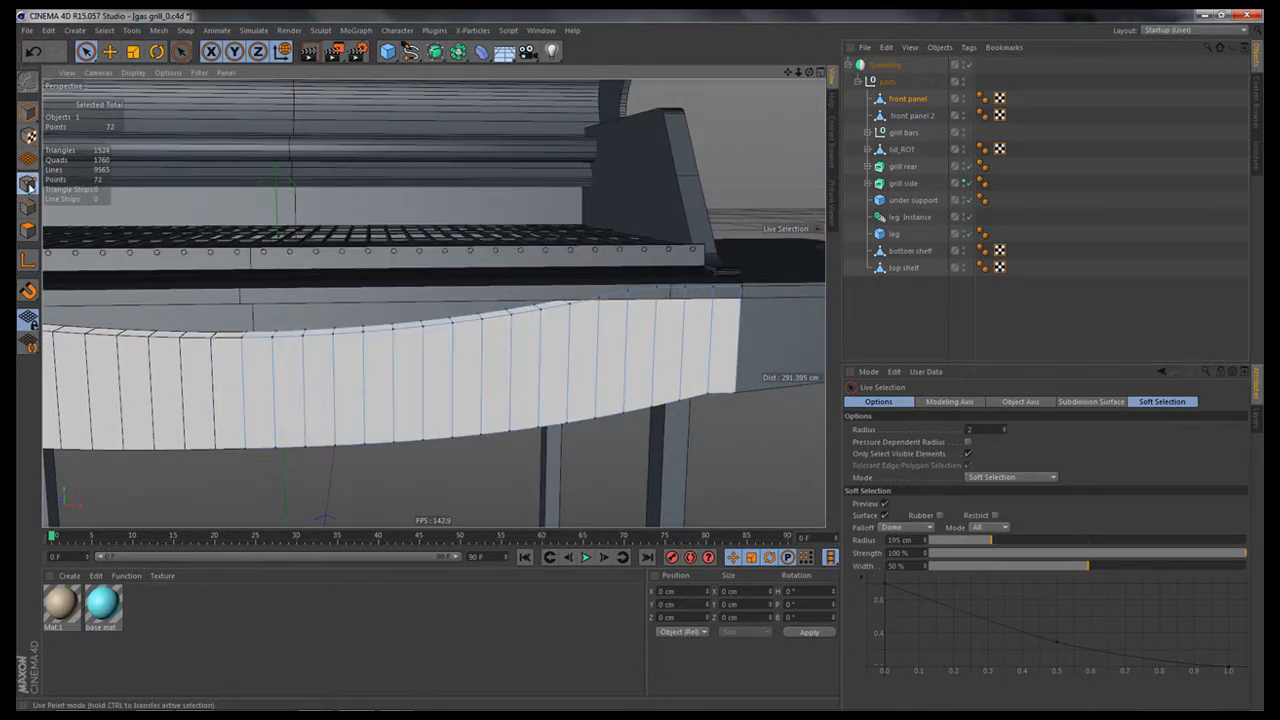
{"action": "middle_click_drag", "start_coordinate": [199, 300], "coordinate": [251, 305]}
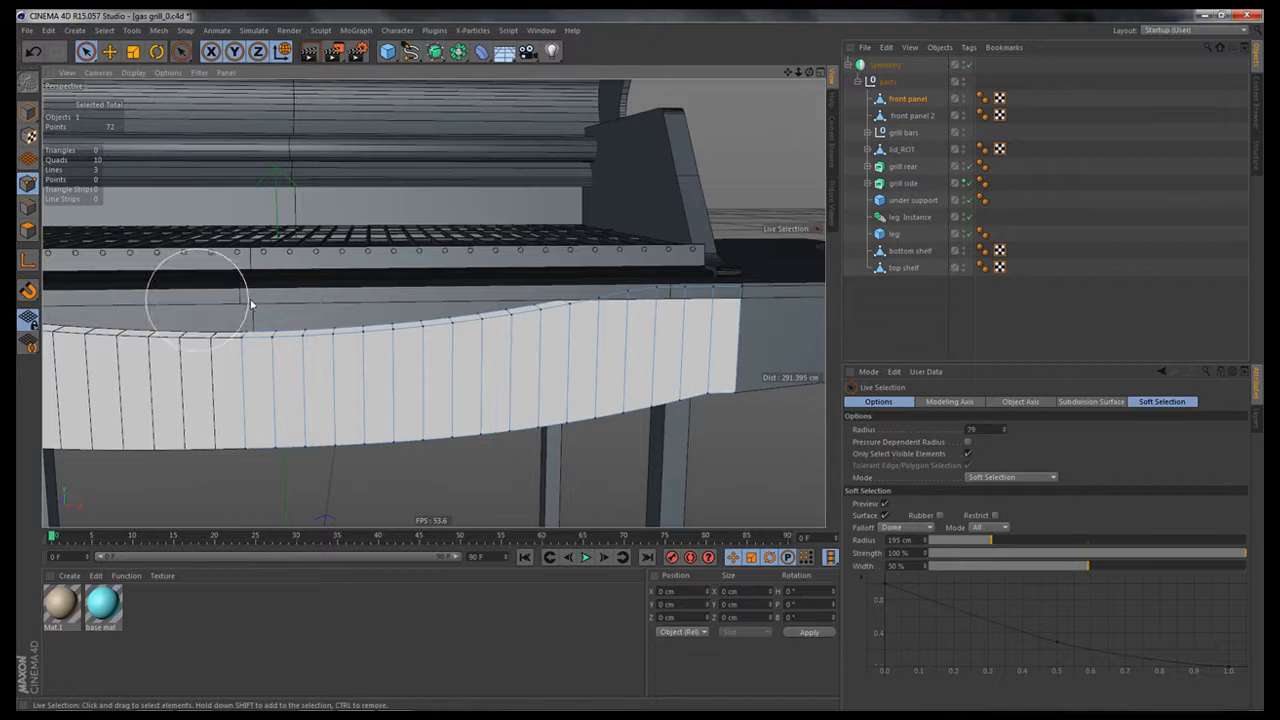
{"action": "left_click_drag", "start_coordinate": [317, 306], "coordinate": [326, 333], "text": "alt"}
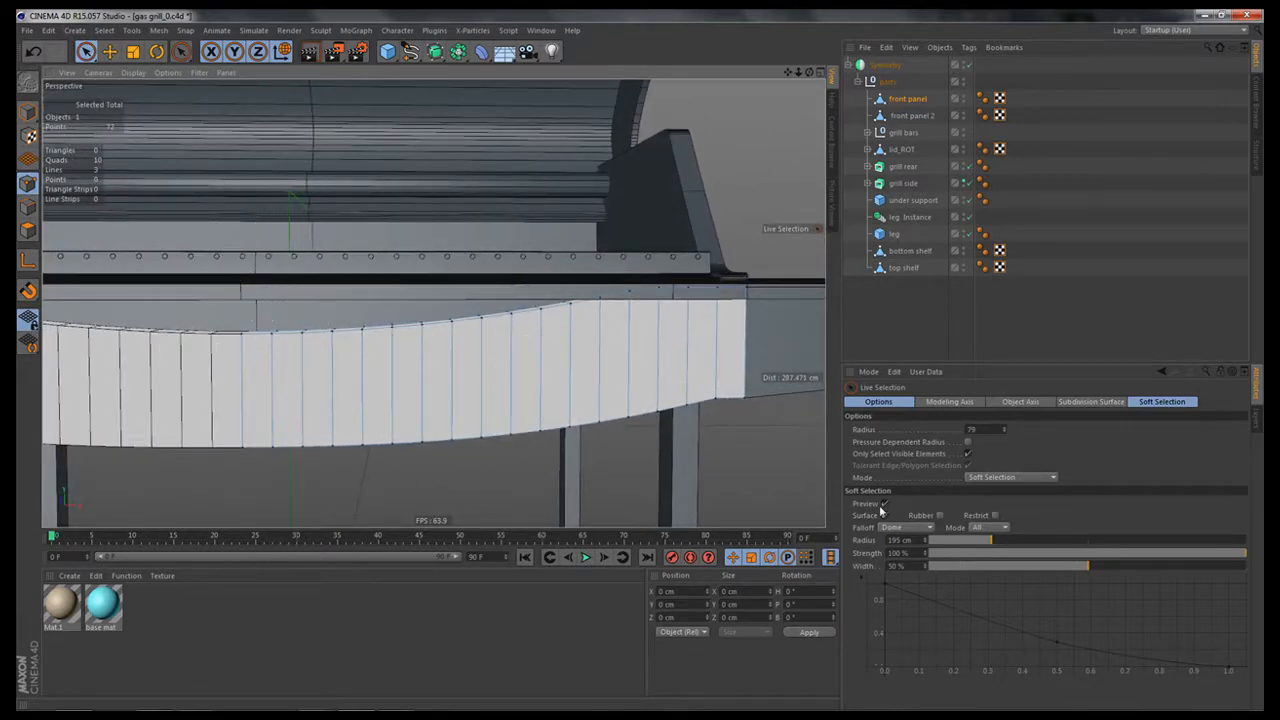
Step: Select the points along the front panel's sagging top edge and set the Live Selection mode to Normal
{"action": "mouse_move", "coordinate": [212, 316]}
{"action": "left_mouse_down"}
{"action": "mouse_move", "coordinate": [327, 332]}
{"action": "mouse_move", "coordinate": [522, 313]}
{"action": "left_mouse_up"}
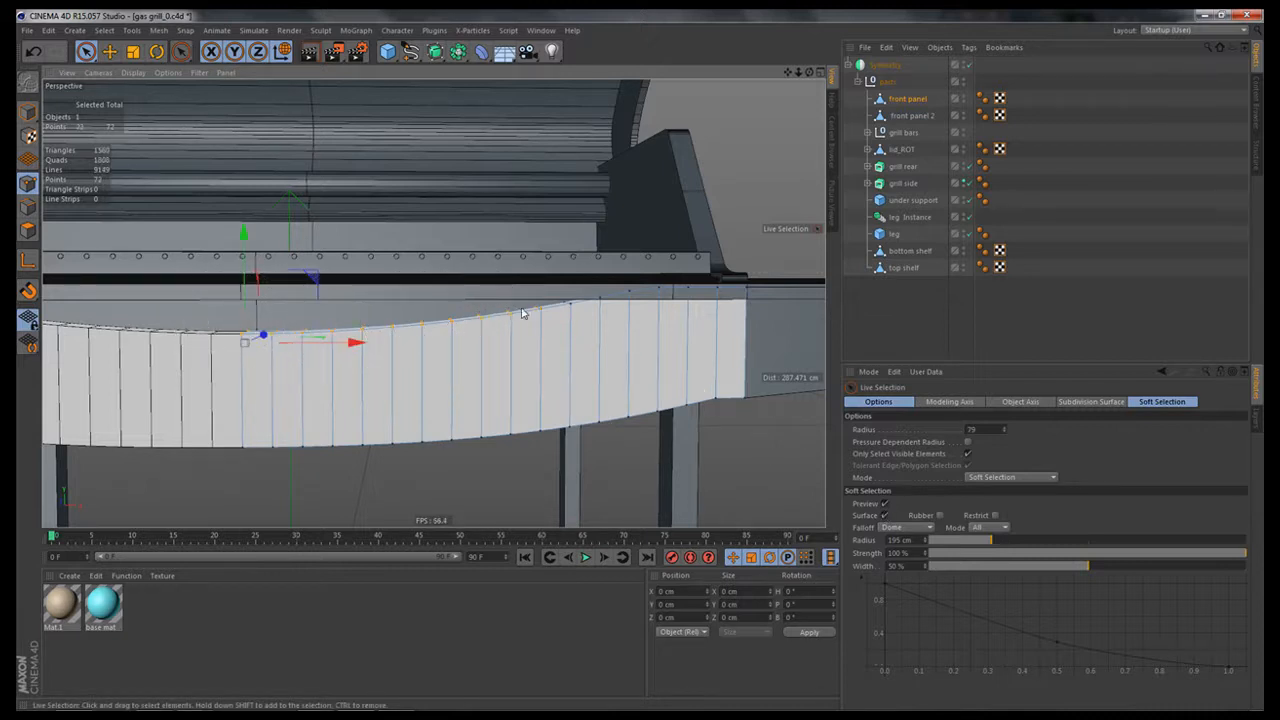
{"action": "left_click_drag", "start_coordinate": [615, 306], "coordinate": [620, 334]}
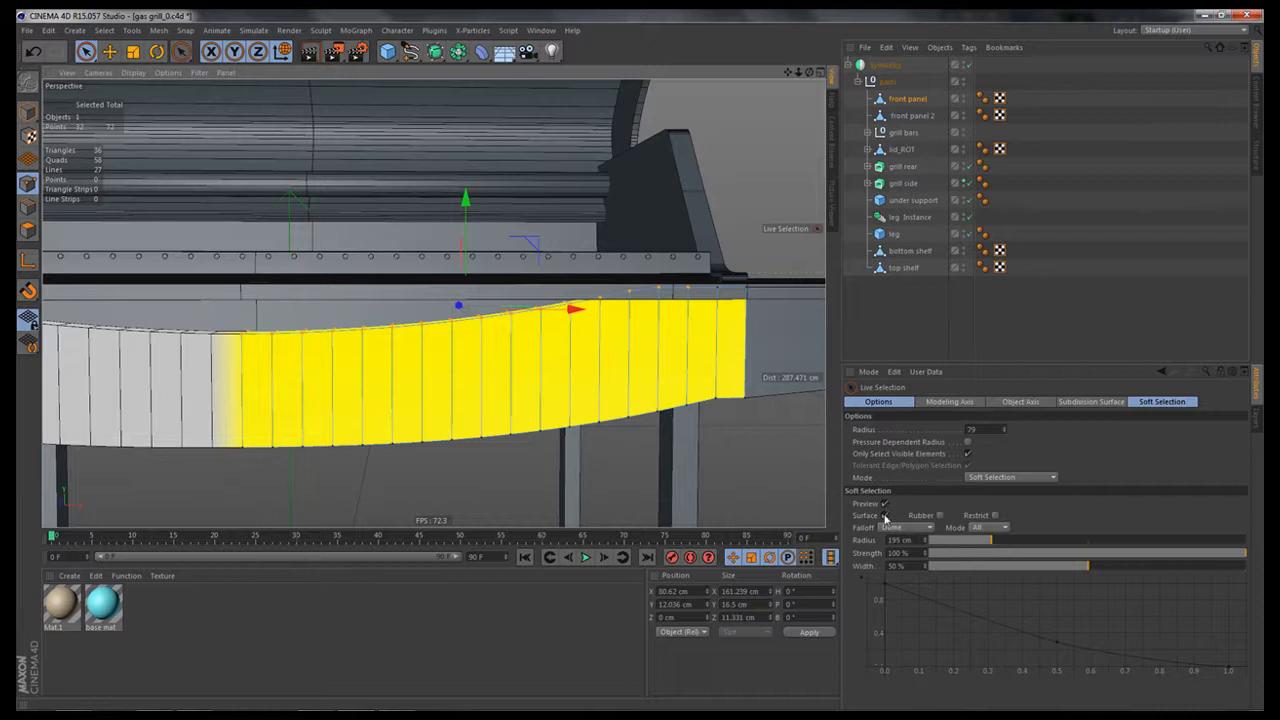
{"action": "left_click", "coordinate": [1012, 478]}
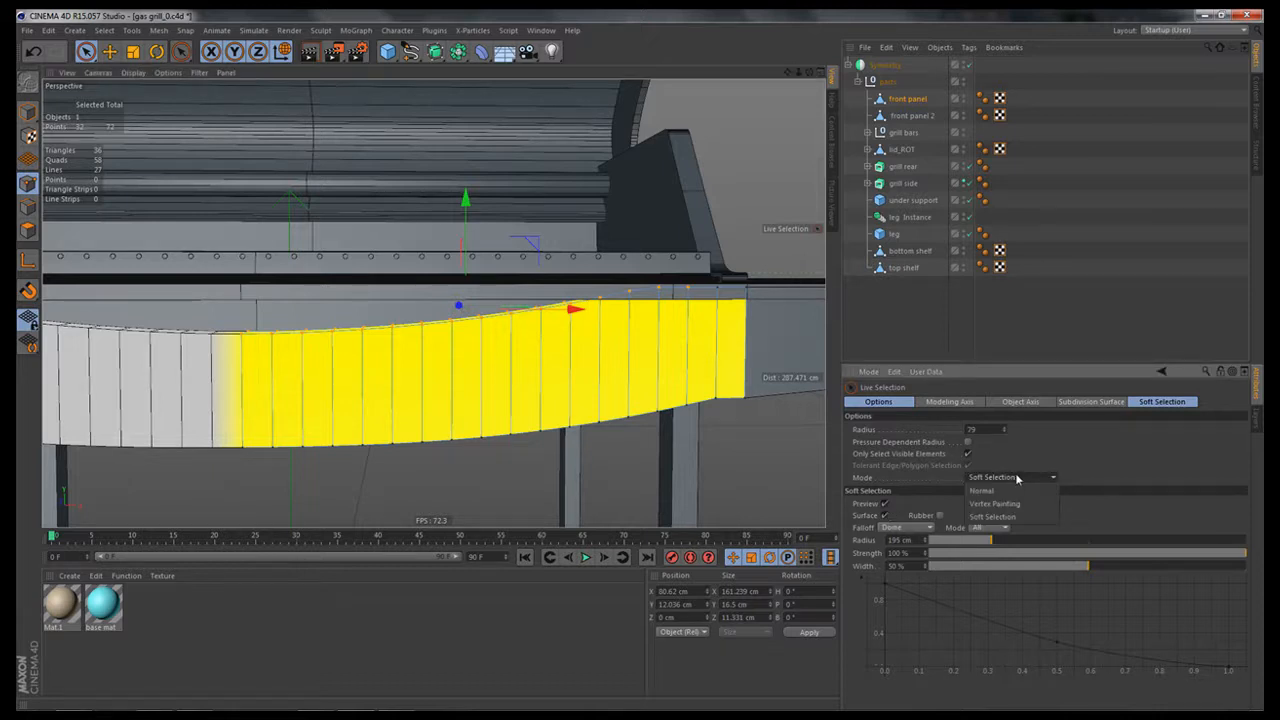
{"action": "left_click", "coordinate": [982, 491]}
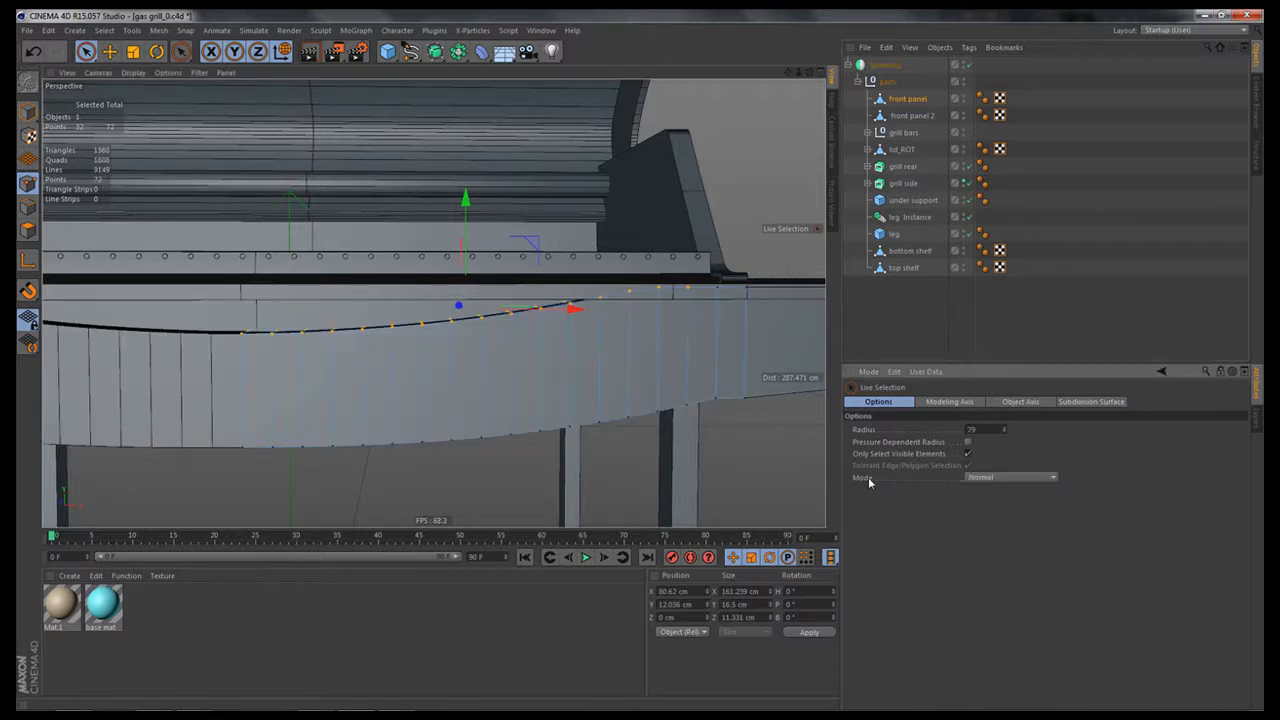
Step: Select the outer end point of the front panel's top edge and copy its Y position
{"action": "mouse_move", "coordinate": [689, 362]}
{"action": "middle_mouse_down", "text": "alt"}
{"action": "mouse_move", "coordinate": [651, 364]}
{"action": "mouse_move", "coordinate": [666, 343]}
{"action": "middle_mouse_up", "text": "alt"}
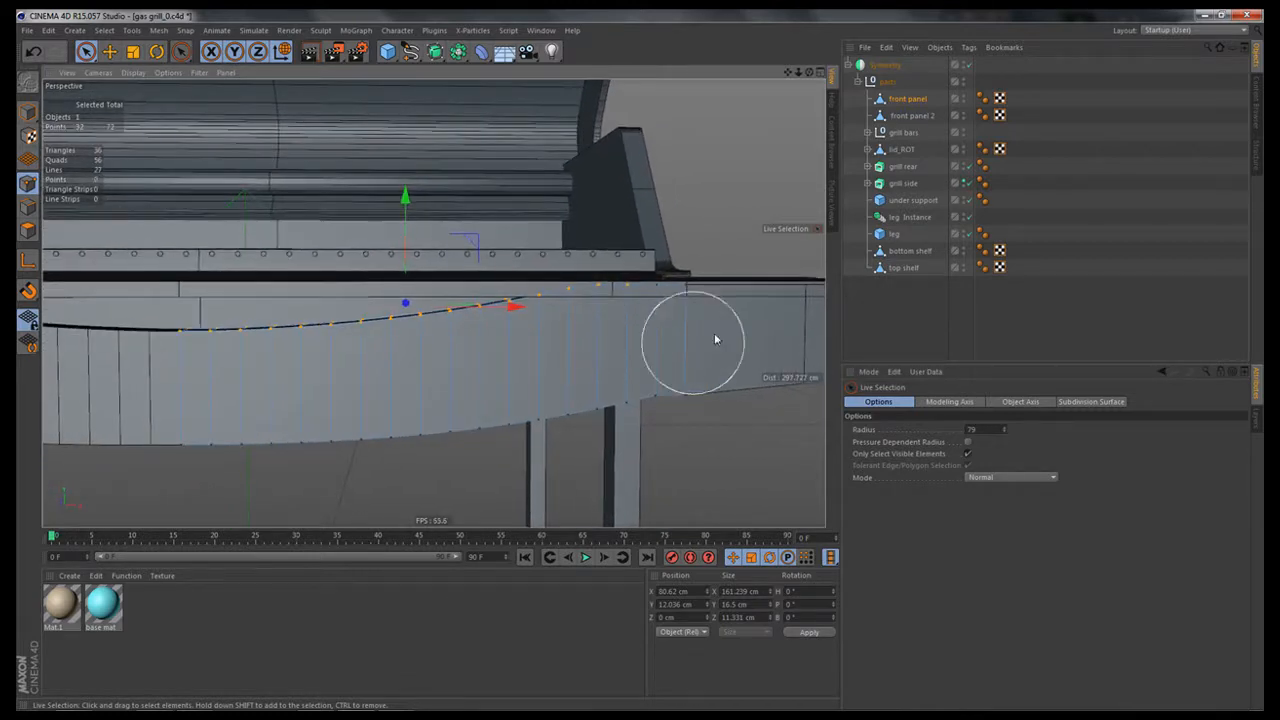
{"action": "mouse_move", "coordinate": [740, 309]}
{"action": "left_mouse_down", "text": "alt"}
{"action": "mouse_move", "coordinate": [714, 336]}
{"action": "mouse_move", "coordinate": [728, 321]}
{"action": "left_mouse_up", "text": "alt"}
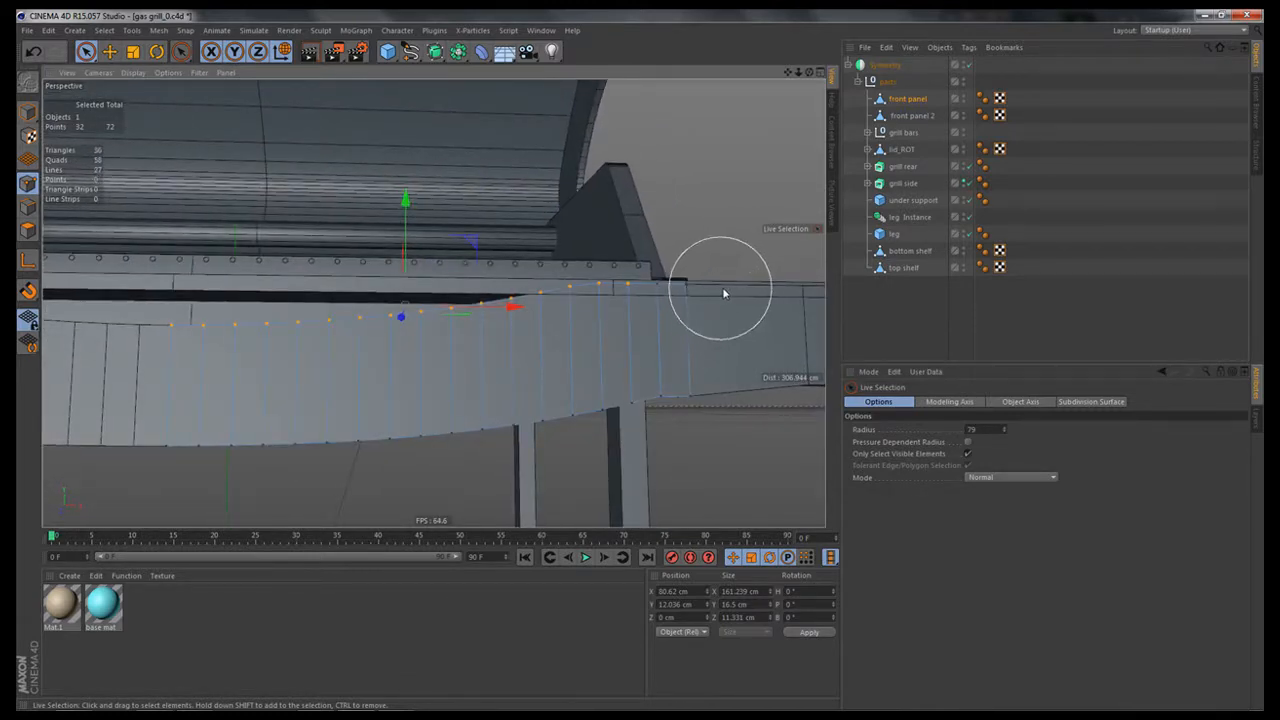
{"action": "left_click", "coordinate": [727, 290]}
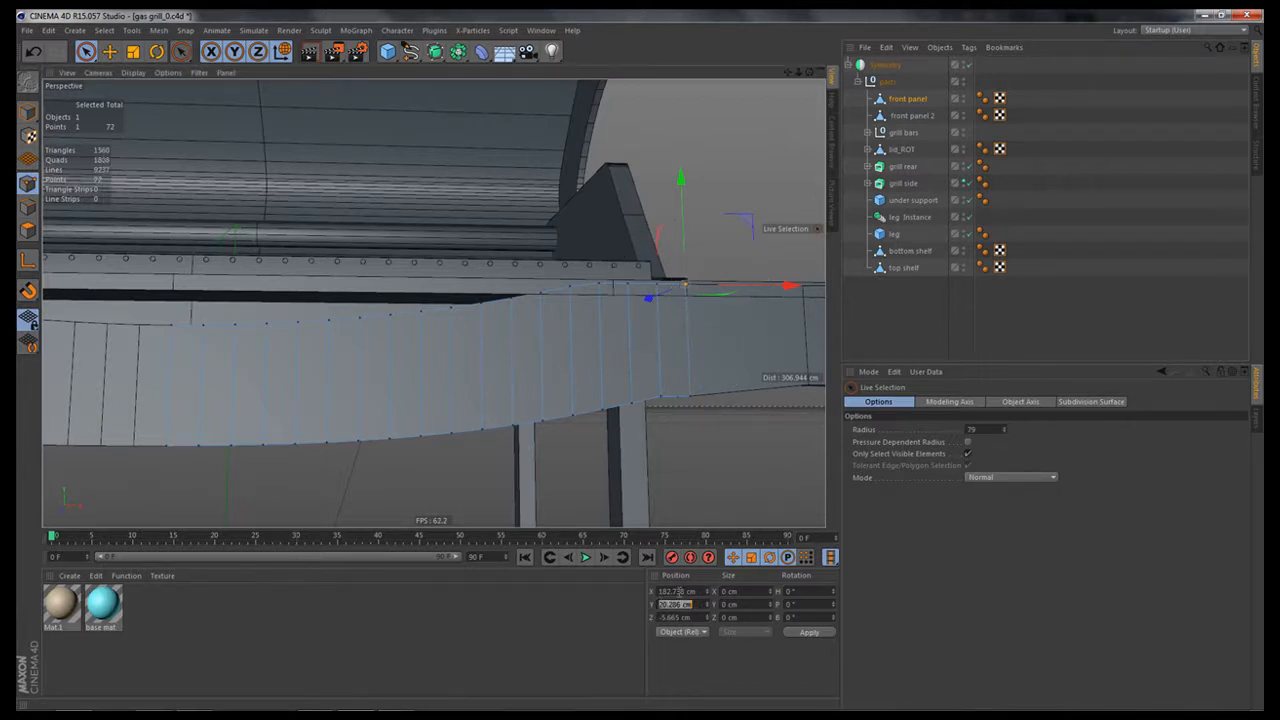
Step: Select all front and back points along the front panel's curved top edge
{"action": "left_click_drag", "start_coordinate": [506, 354], "coordinate": [543, 343], "text": "alt"}
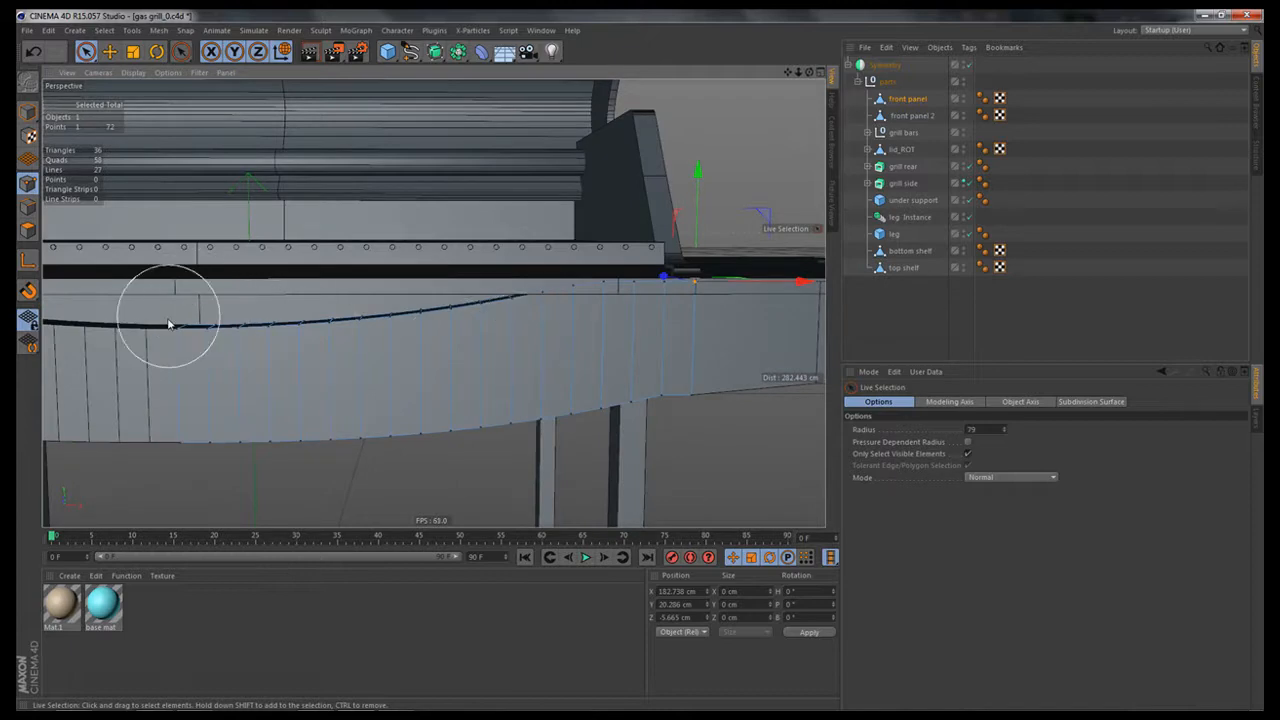
{"action": "mouse_move", "coordinate": [168, 325]}
{"action": "left_mouse_down"}
{"action": "mouse_move", "coordinate": [686, 291]}
{"action": "mouse_move", "coordinate": [620, 326]}
{"action": "mouse_move", "coordinate": [320, 363]}
{"action": "mouse_move", "coordinate": [295, 423]}
{"action": "mouse_move", "coordinate": [340, 430]}
{"action": "left_mouse_up"}
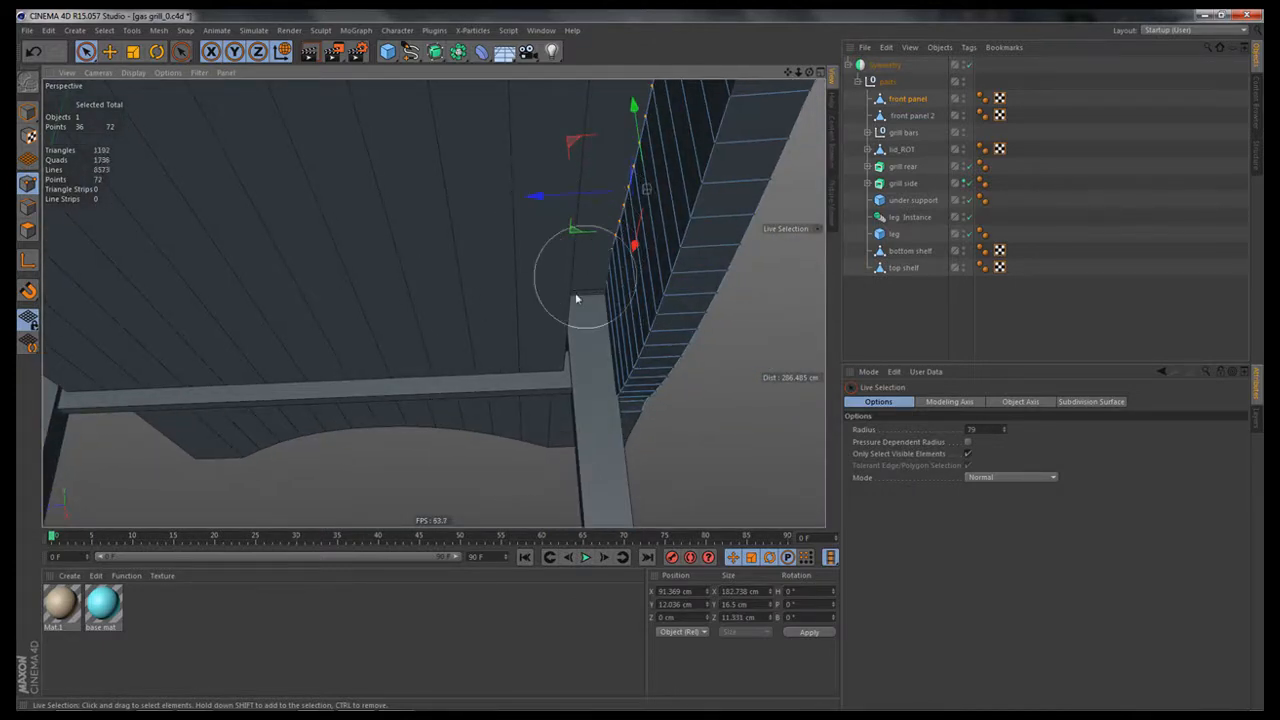
{"action": "left_click_drag", "start_coordinate": [622, 334], "coordinate": [663, 304], "text": "alt"}
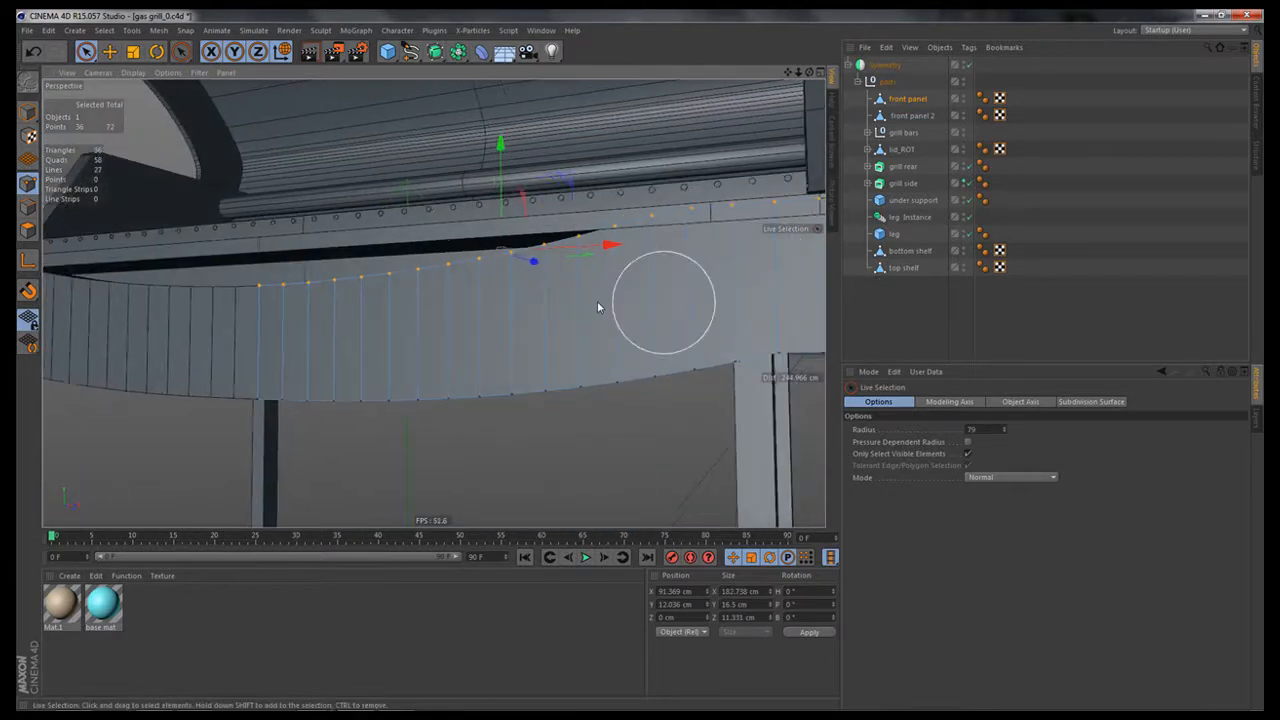
{"action": "left_click_drag", "start_coordinate": [504, 340], "coordinate": [528, 357], "text": "alt"}
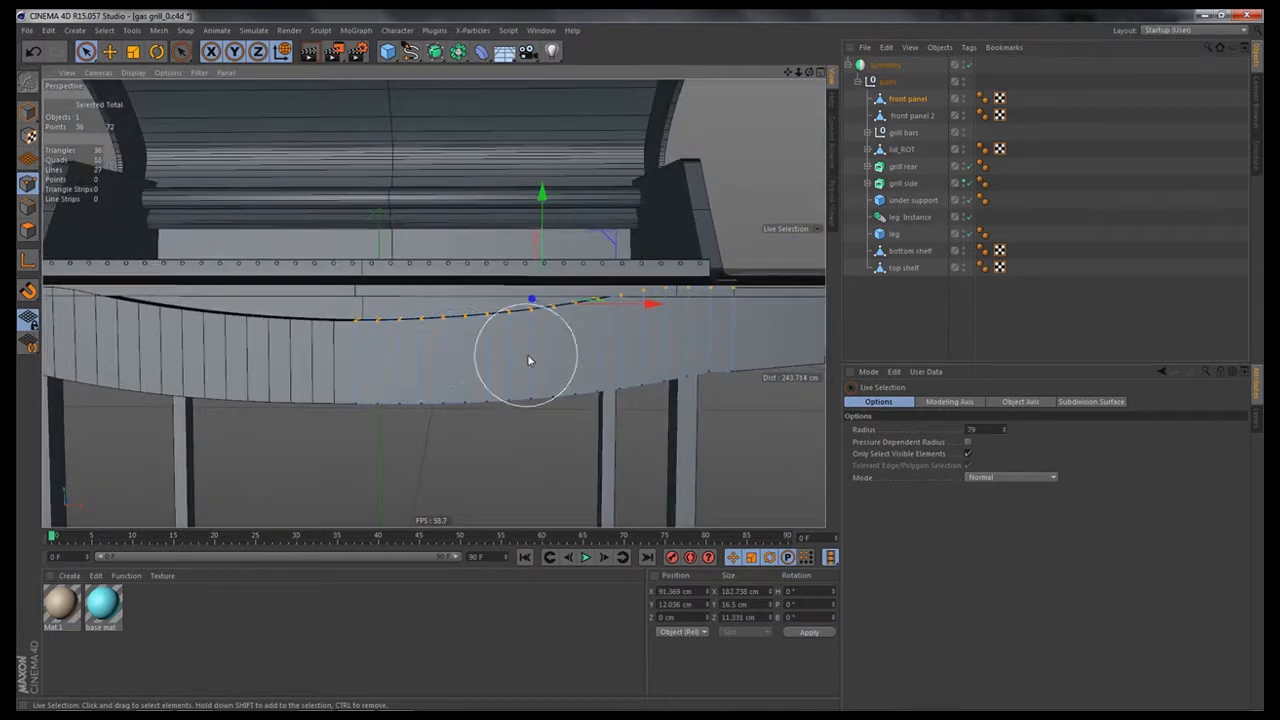
Step: Flatten the selected top points with Set Point Value by setting their Y to 20.286 cm
{"action": "right_click", "coordinate": [541, 352]}
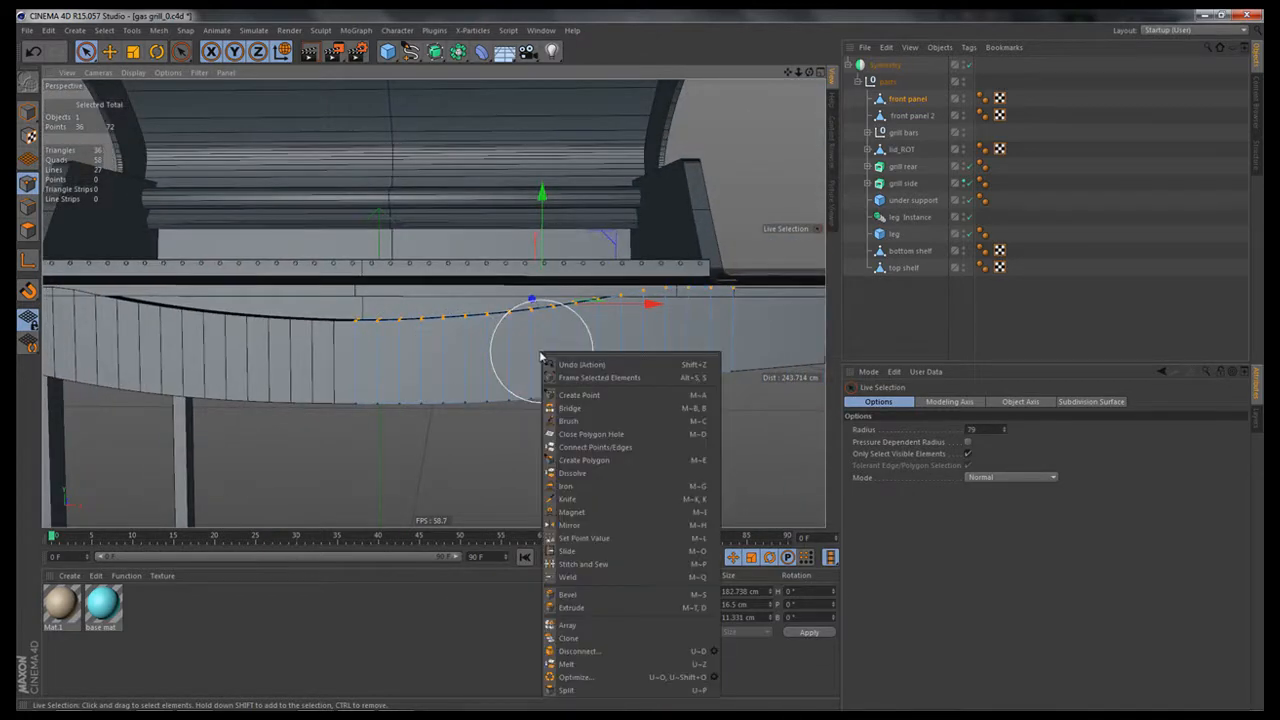
{"action": "left_click", "coordinate": [584, 538]}
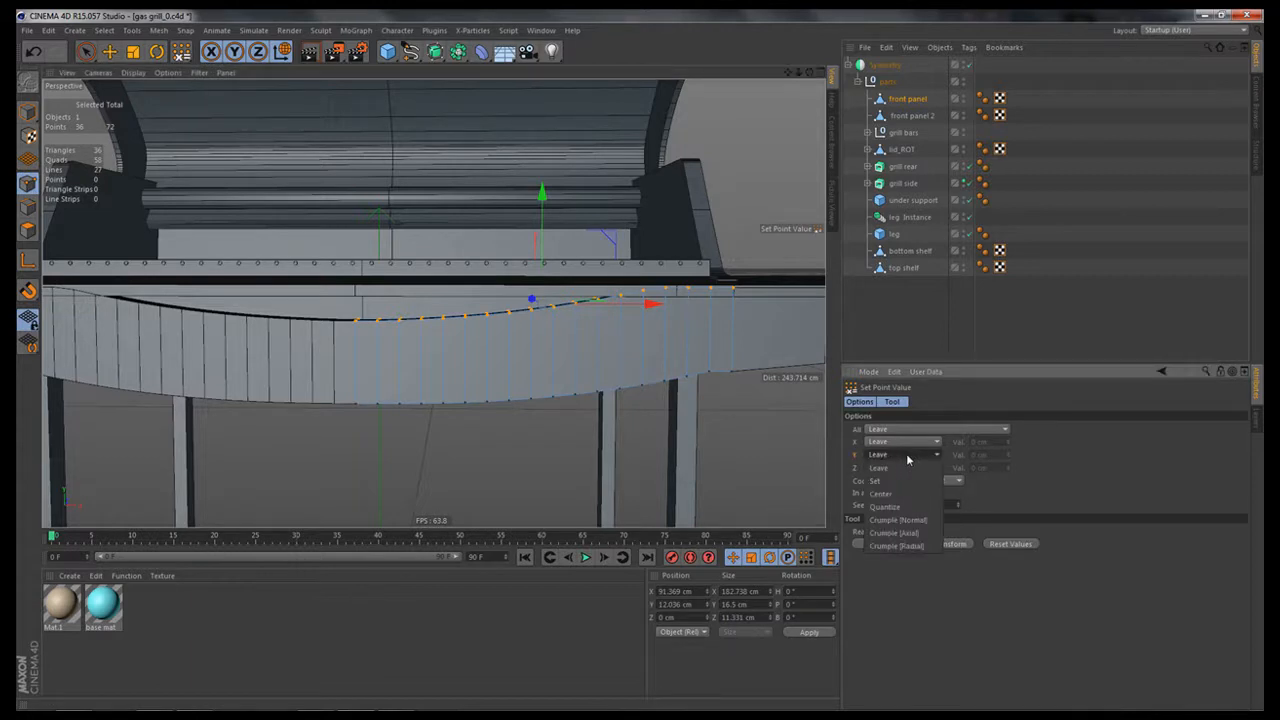
{"action": "left_click", "coordinate": [904, 454]}
{"action": "left_click", "coordinate": [888, 482]}
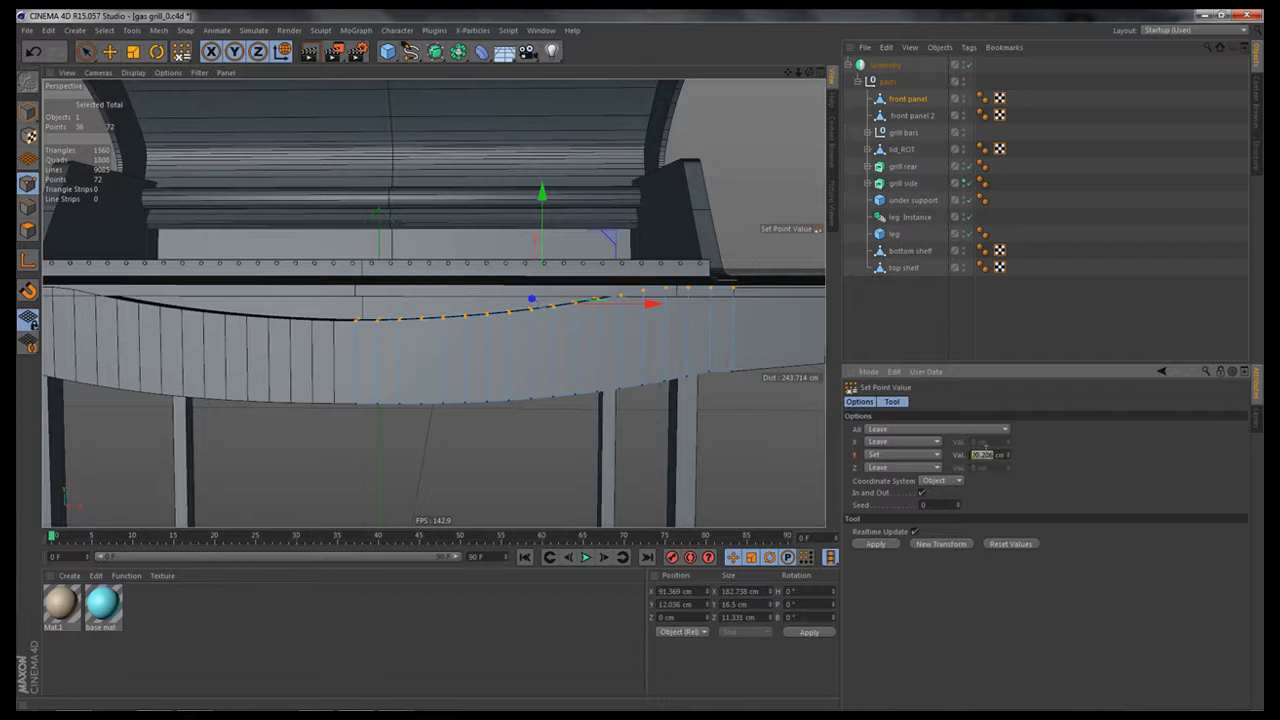
{"action": "left_click", "coordinate": [876, 545]}
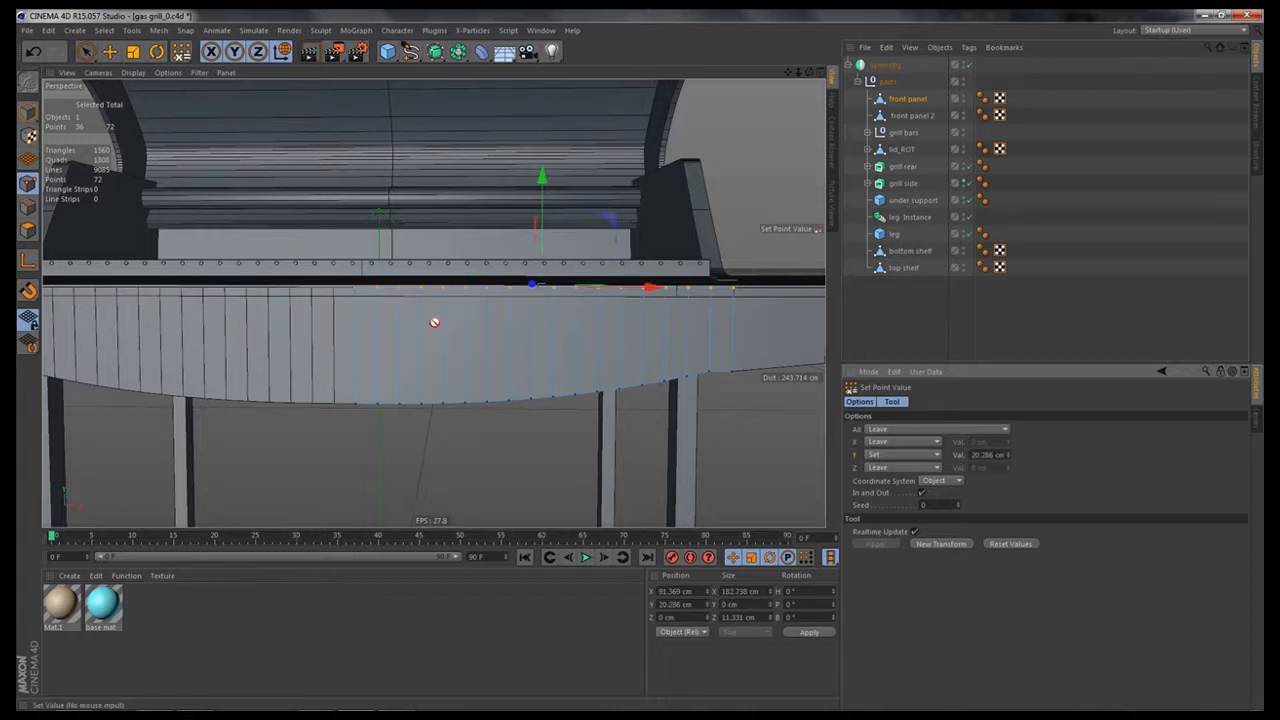
Step: Switch to polygon editing, include front panel 2, and select the narrow underside polygons of both front panels with Live Selection
{"action": "right_click_drag", "start_coordinate": [612, 333], "coordinate": [505, 328], "text": "alt"}
{"action": "middle_click_drag", "start_coordinate": [534, 340], "coordinate": [455, 338], "text": "alt"}
{"action": "right_click_drag", "start_coordinate": [563, 335], "coordinate": [480, 331], "text": "alt"}
{"action": "right_click_drag", "start_coordinate": [506, 341], "coordinate": [470, 334], "text": "alt"}
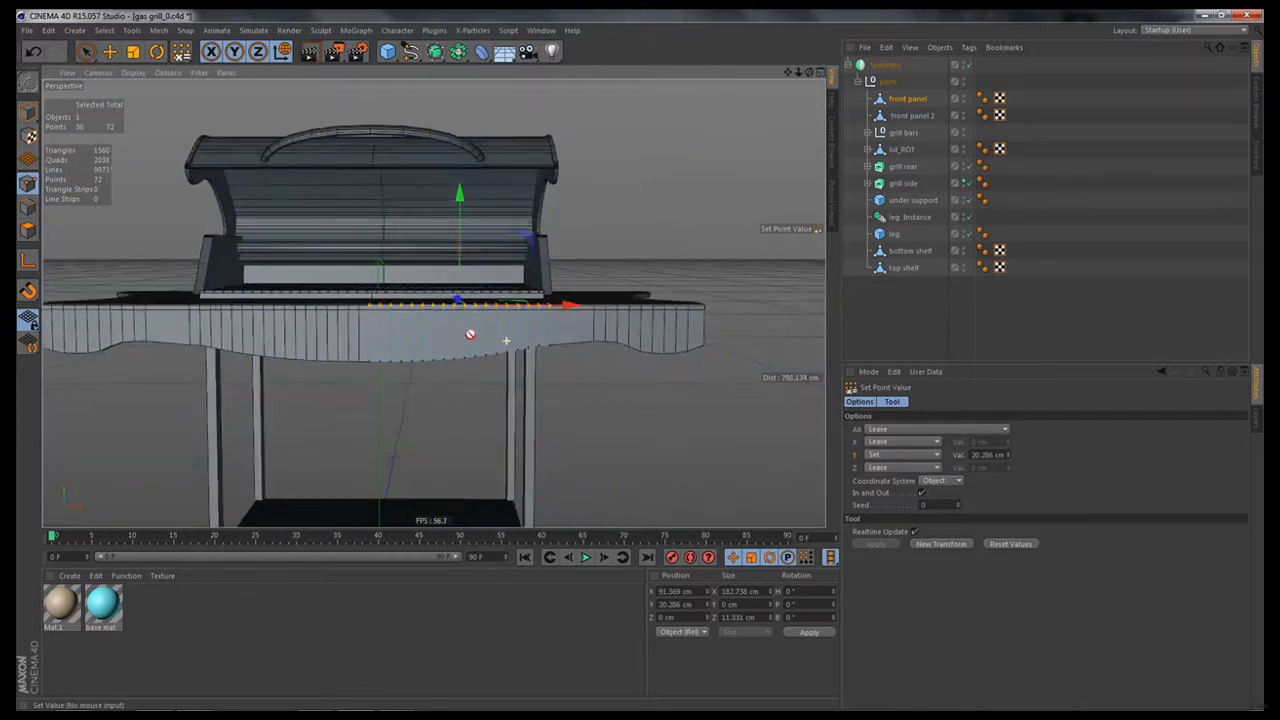
{"action": "left_click_drag", "start_coordinate": [506, 341], "coordinate": [686, 371], "text": "alt"}
{"action": "left_click", "coordinate": [86, 52]}
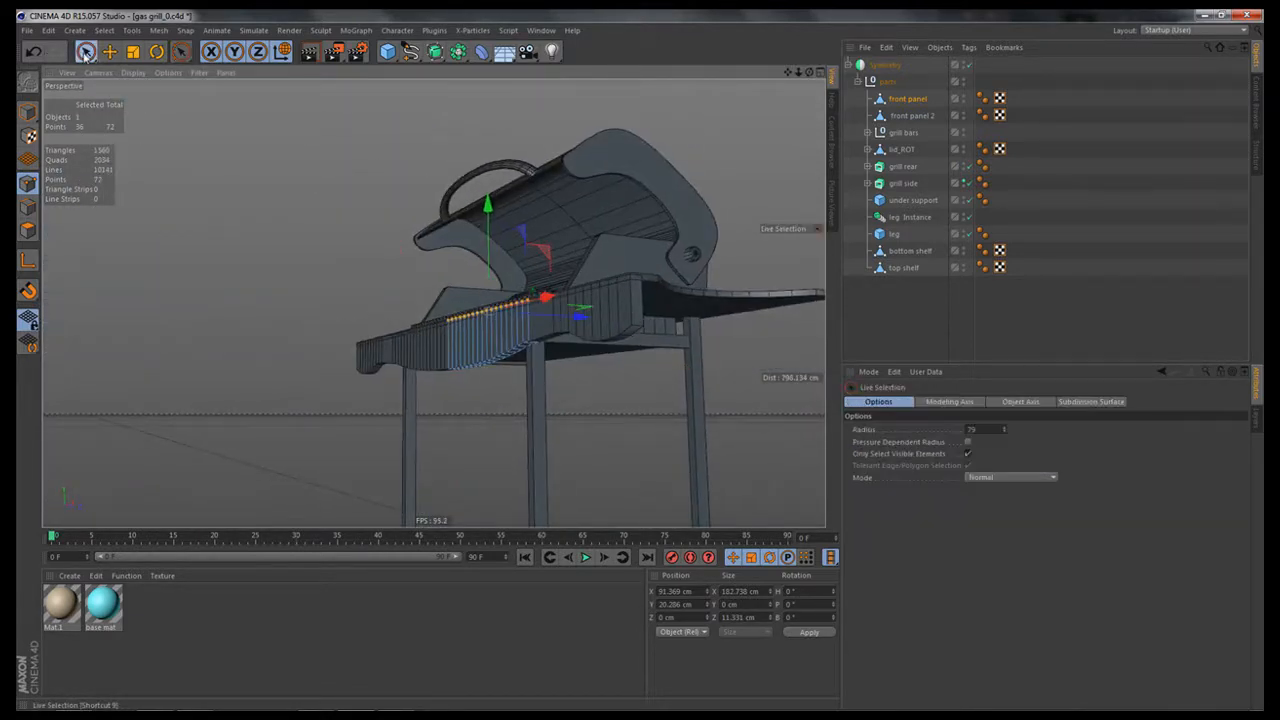
{"action": "left_click", "coordinate": [28, 229]}
{"action": "mouse_move", "coordinate": [520, 330]}
{"action": "left_mouse_down"}
{"action": "mouse_move", "coordinate": [384, 345]}
{"action": "mouse_move", "coordinate": [456, 395]}
{"action": "mouse_move", "coordinate": [697, 443]}
{"action": "left_mouse_up"}
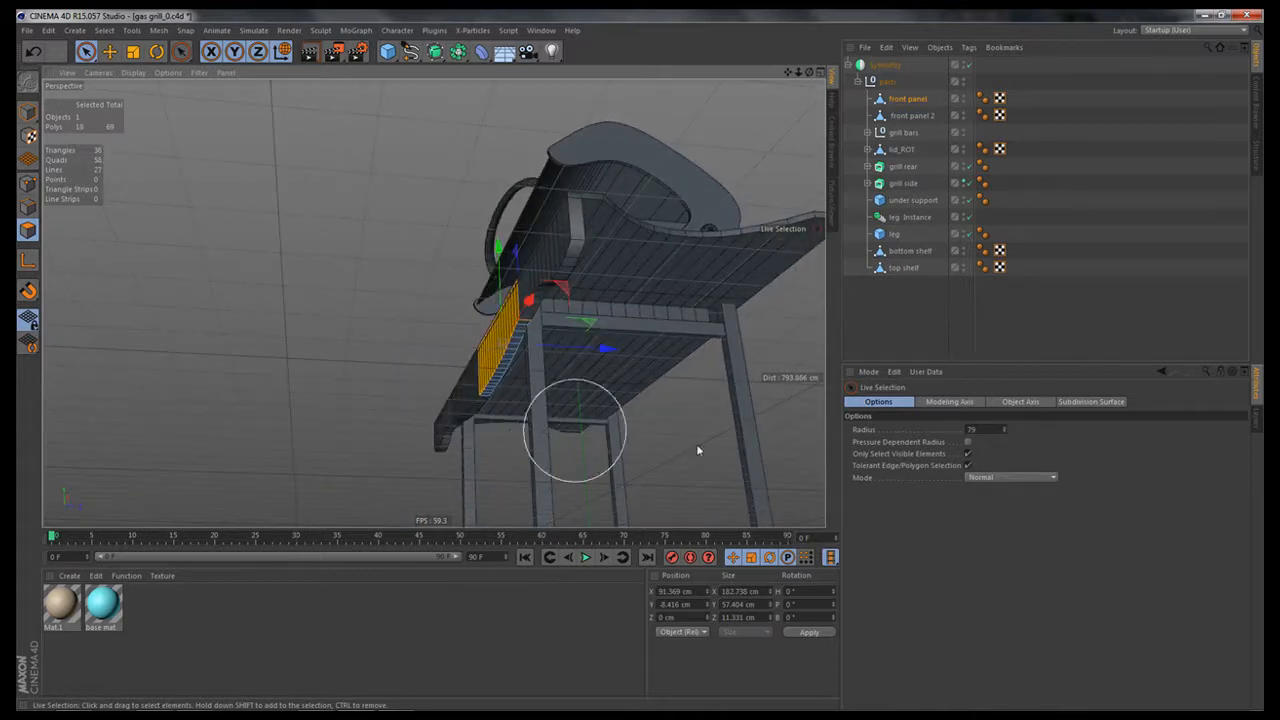
{"action": "left_click", "coordinate": [925, 115], "text": "ctrl"}
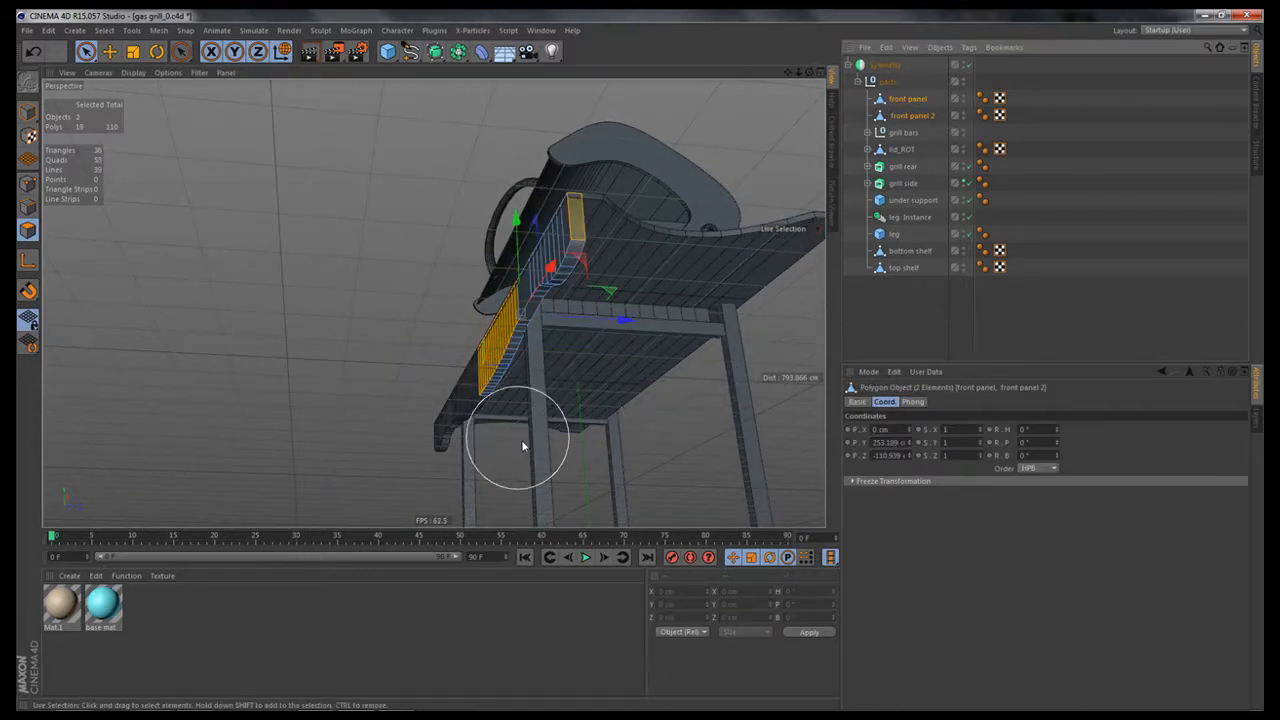
{"action": "mouse_move", "coordinate": [509, 440]}
{"action": "left_mouse_down"}
{"action": "mouse_move", "coordinate": [608, 290]}
{"action": "mouse_move", "coordinate": [563, 400]}
{"action": "mouse_move", "coordinate": [498, 392]}
{"action": "mouse_move", "coordinate": [511, 406]}
{"action": "left_mouse_up"}
{"action": "right_click_drag", "start_coordinate": [500, 351], "coordinate": [612, 350], "text": "alt"}
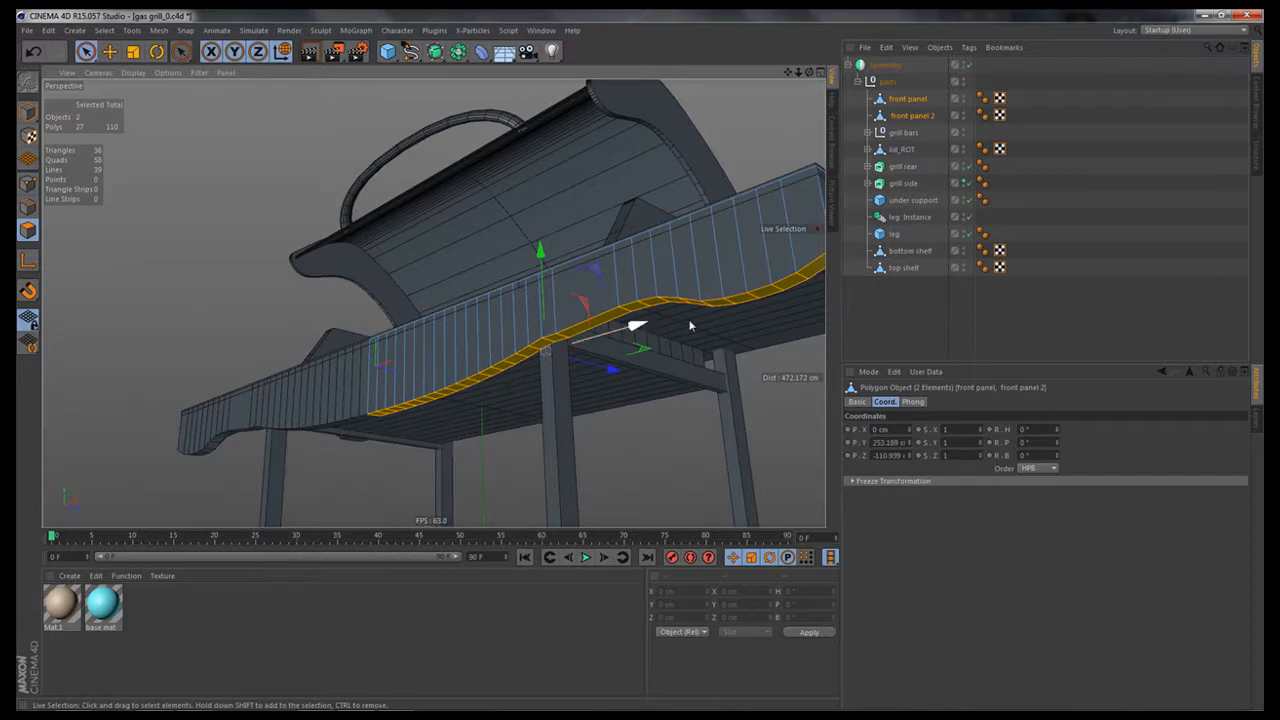
{"action": "left_click_drag", "start_coordinate": [487, 367], "coordinate": [499, 302], "text": "alt"}
{"action": "middle_click_drag", "start_coordinate": [500, 302], "coordinate": [534, 323], "text": "alt"}
{"action": "right_click_drag", "start_coordinate": [534, 323], "coordinate": [471, 314], "text": "alt"}
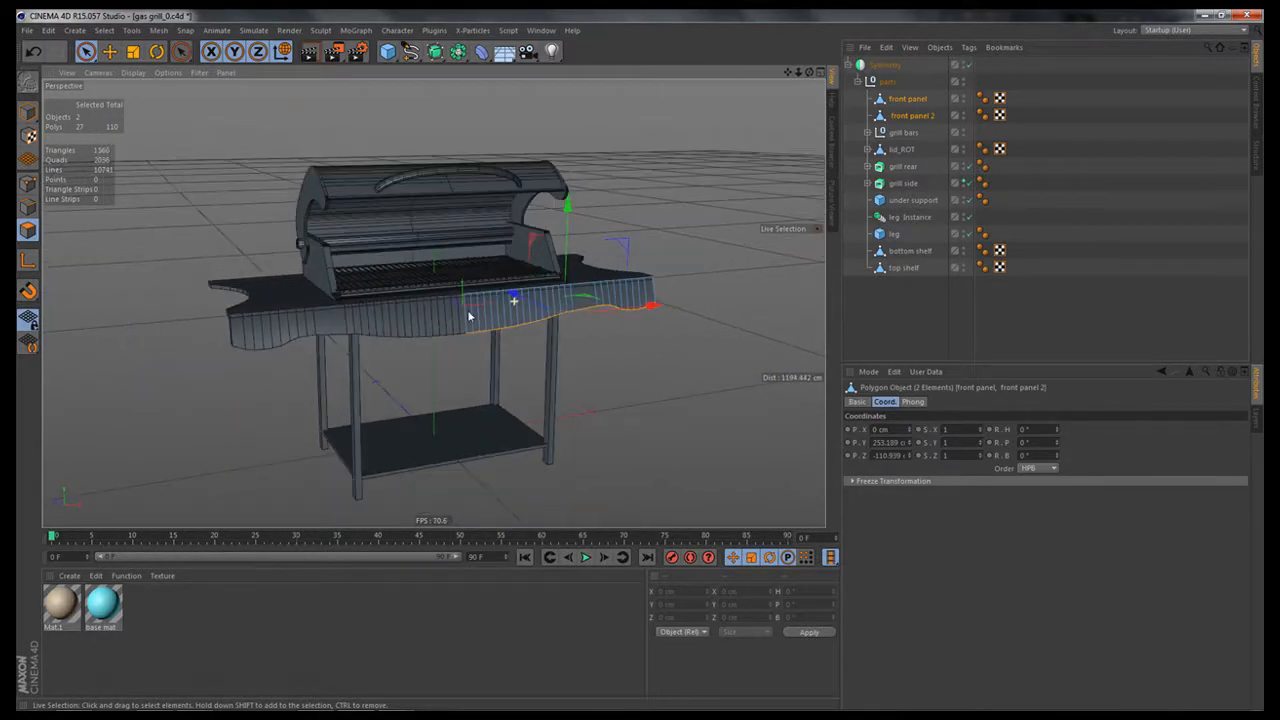
{"action": "middle_click_drag", "start_coordinate": [638, 405], "coordinate": [605, 400]}
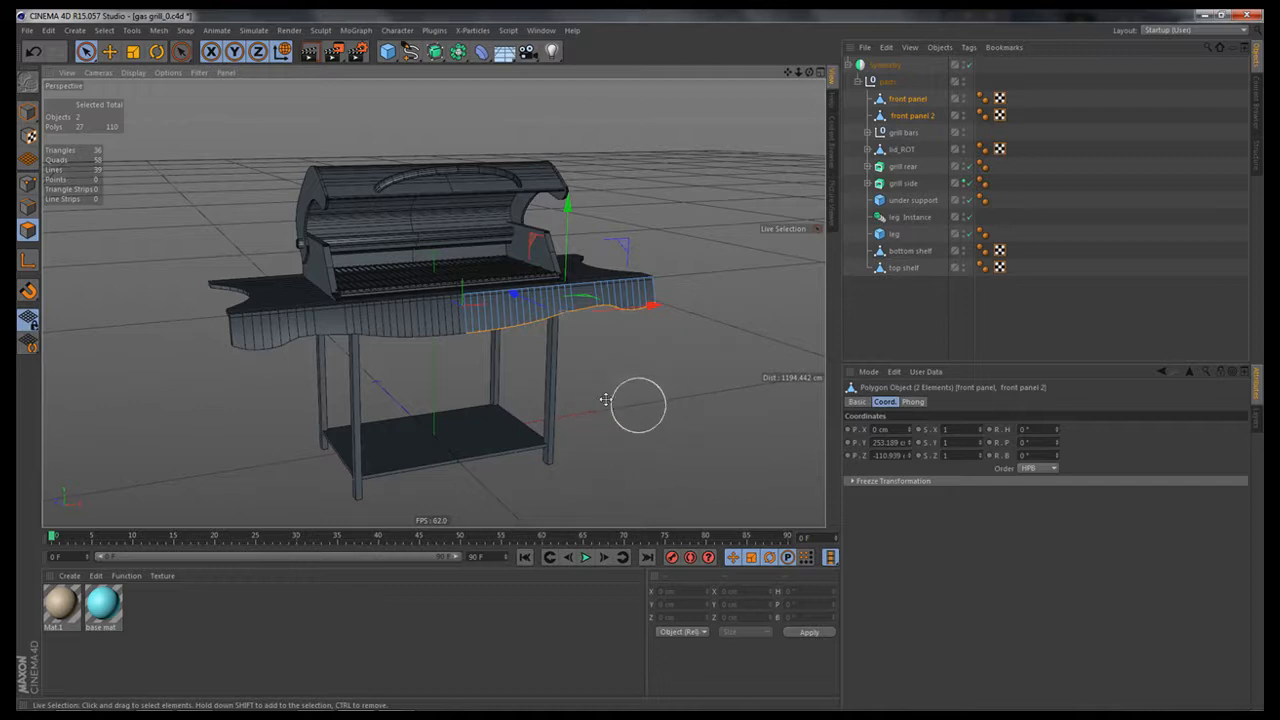